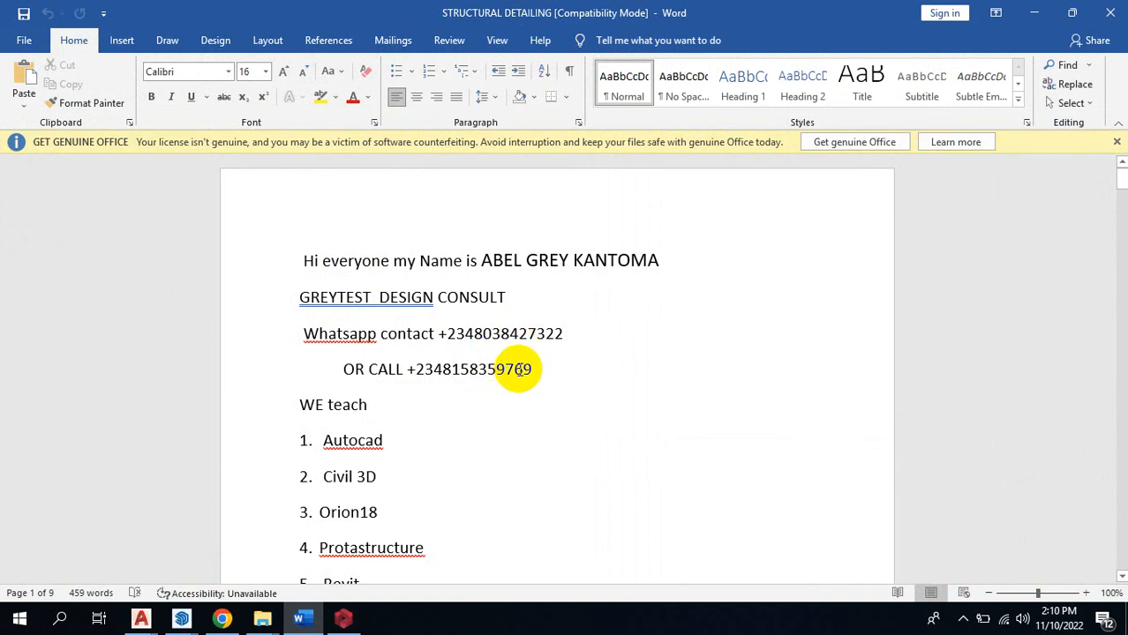
# Switch to ProtaStructure and open the Quick_Start_Guide_Concrete_Complete project.
pyautogui.click(1037, 12)
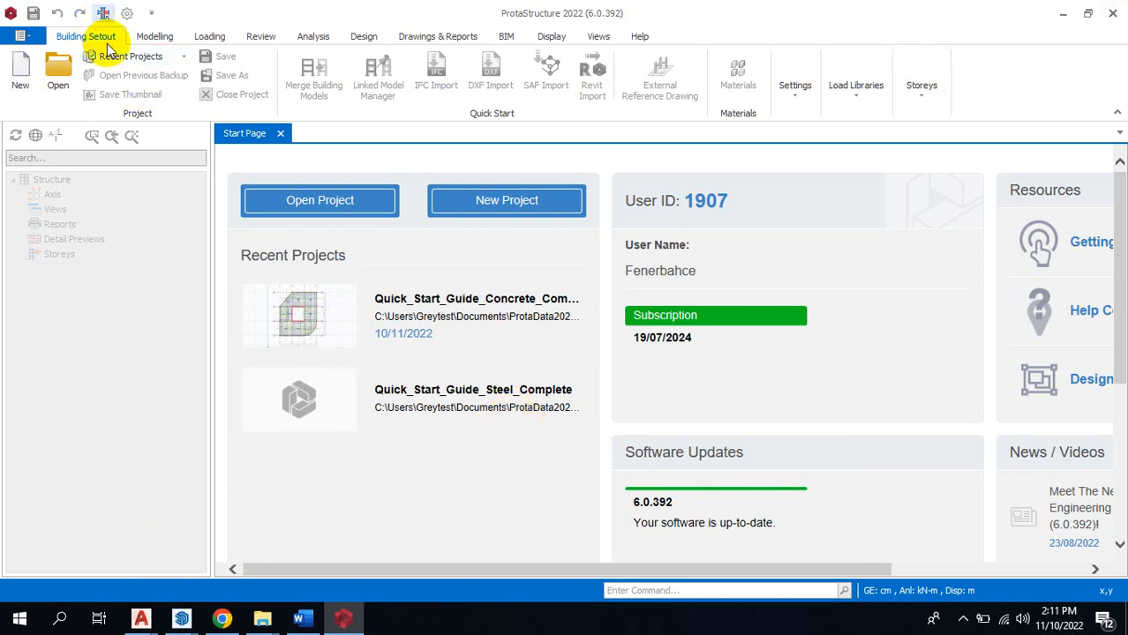
pyautogui.click(62, 83)
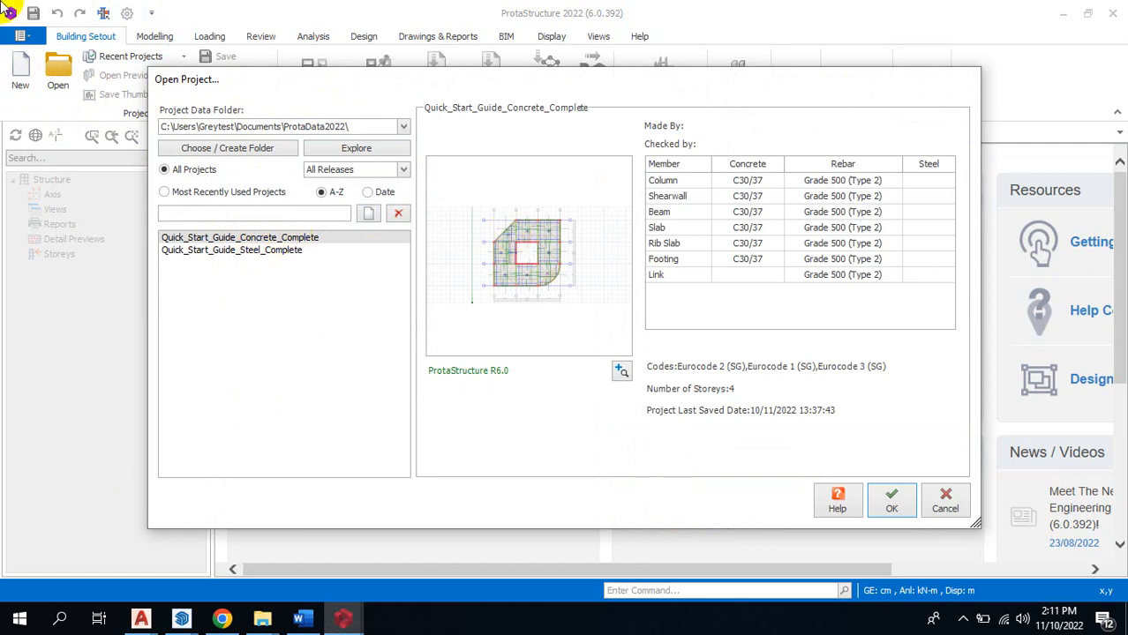
pyautogui.click(892, 500)
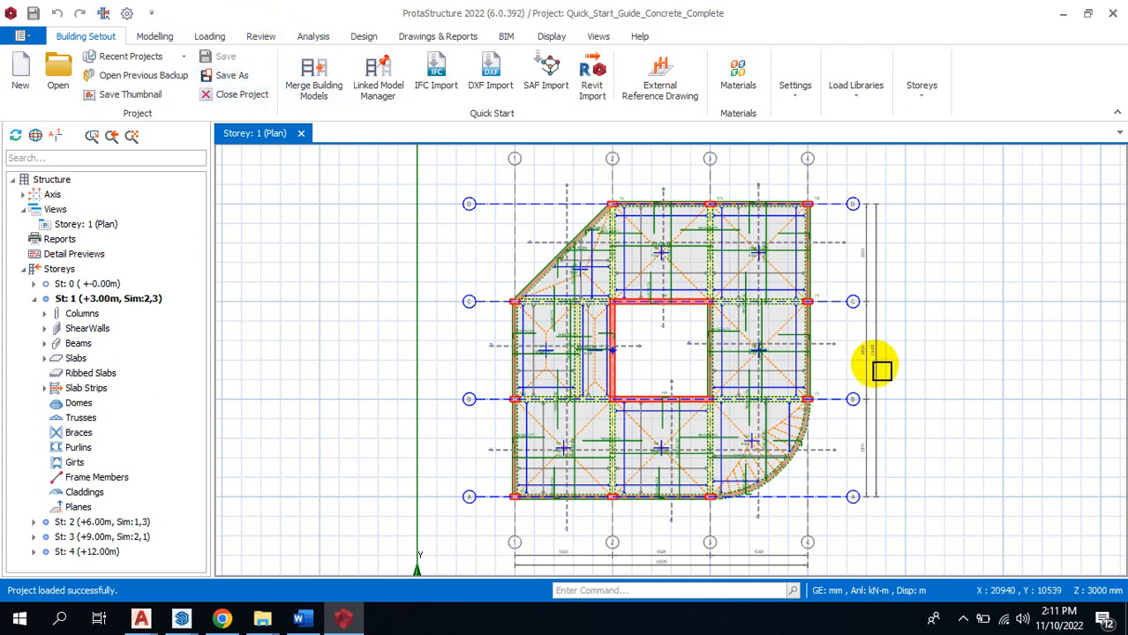
# View the floor plans of the building's storeys in turn, starting from storey 0, and return to the storey 1 plan.
pyautogui.scroll(3, 860, 350)
pyautogui.scroll(-3, 777, 314)
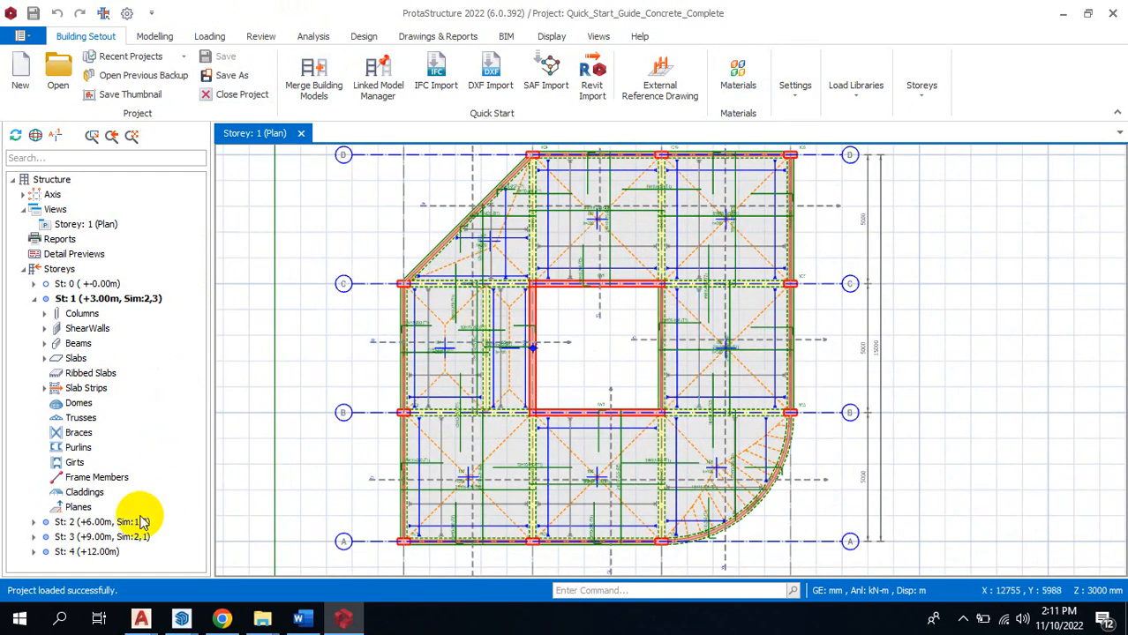
pyautogui.doubleClick(94, 285)
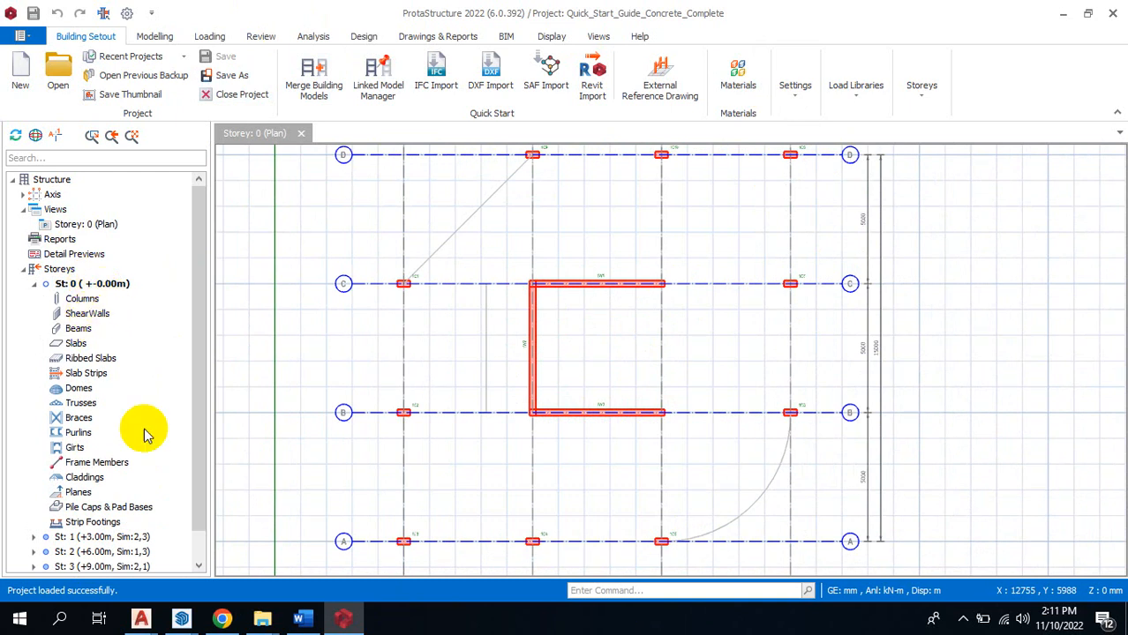
pyautogui.doubleClick(97, 537)
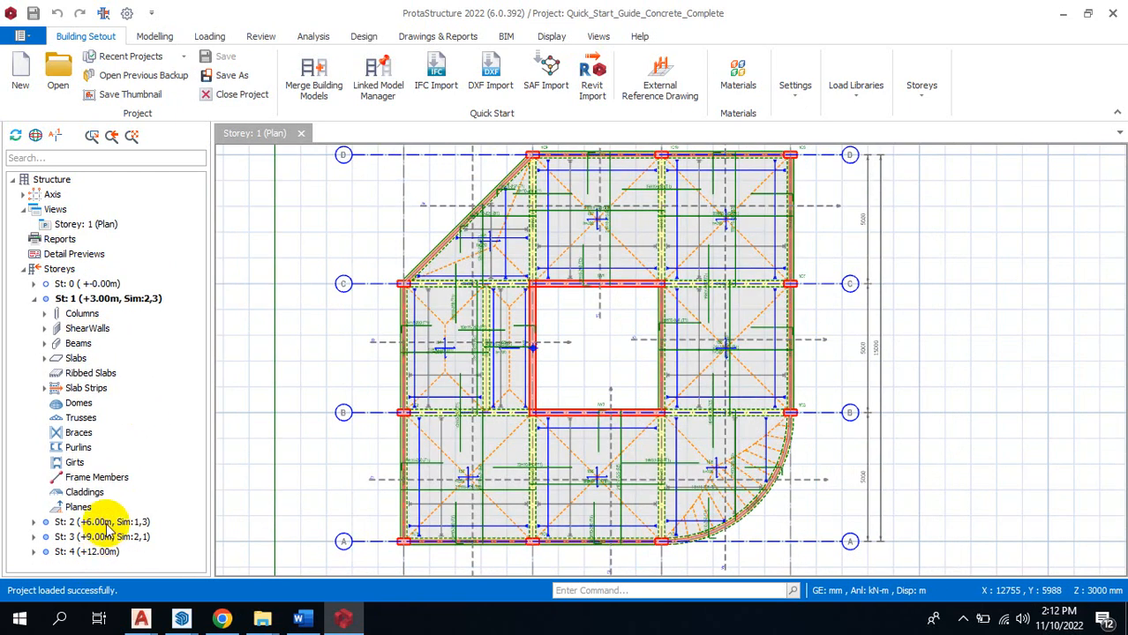
pyautogui.doubleClick(108, 522)
pyautogui.doubleClick(105, 536)
pyautogui.click(99, 552)
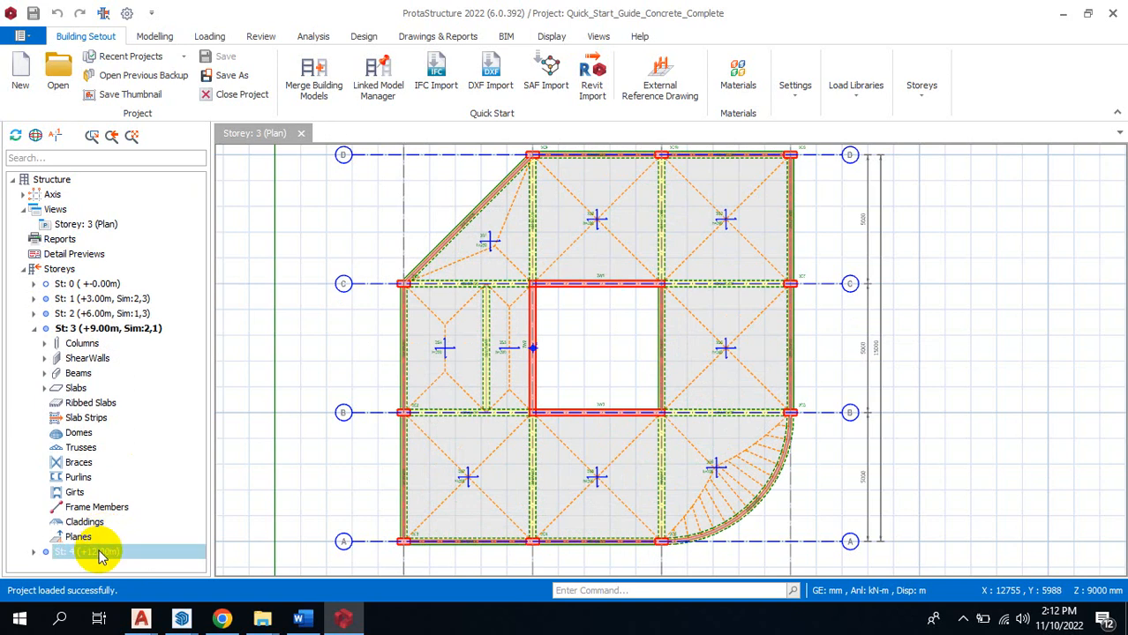
pyautogui.doubleClick(102, 300)
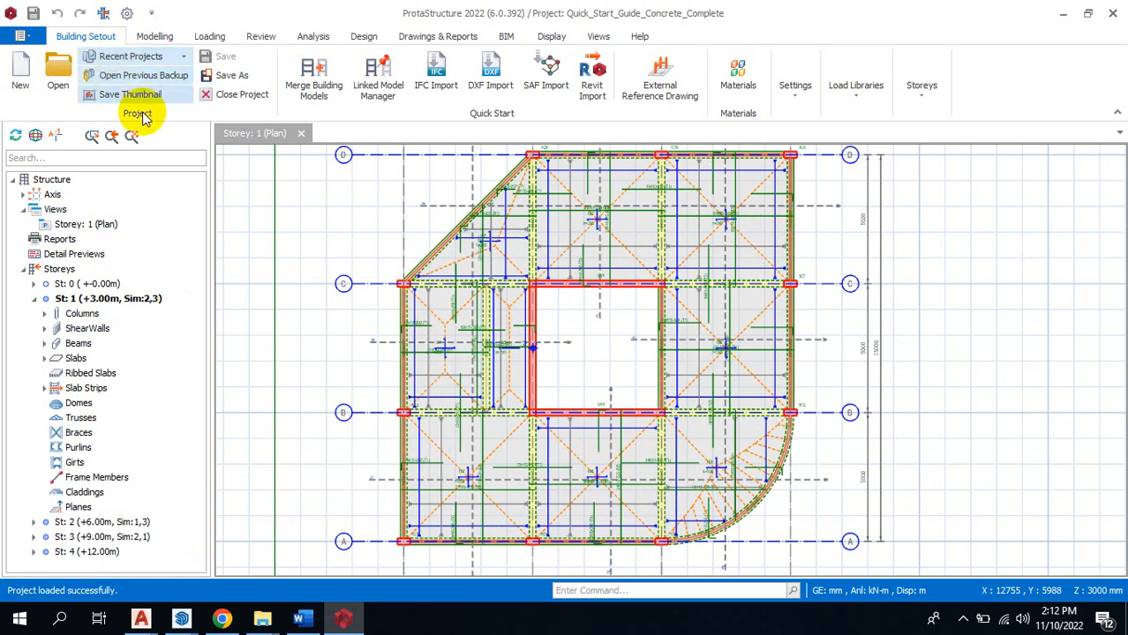
pyautogui.click(151, 37)
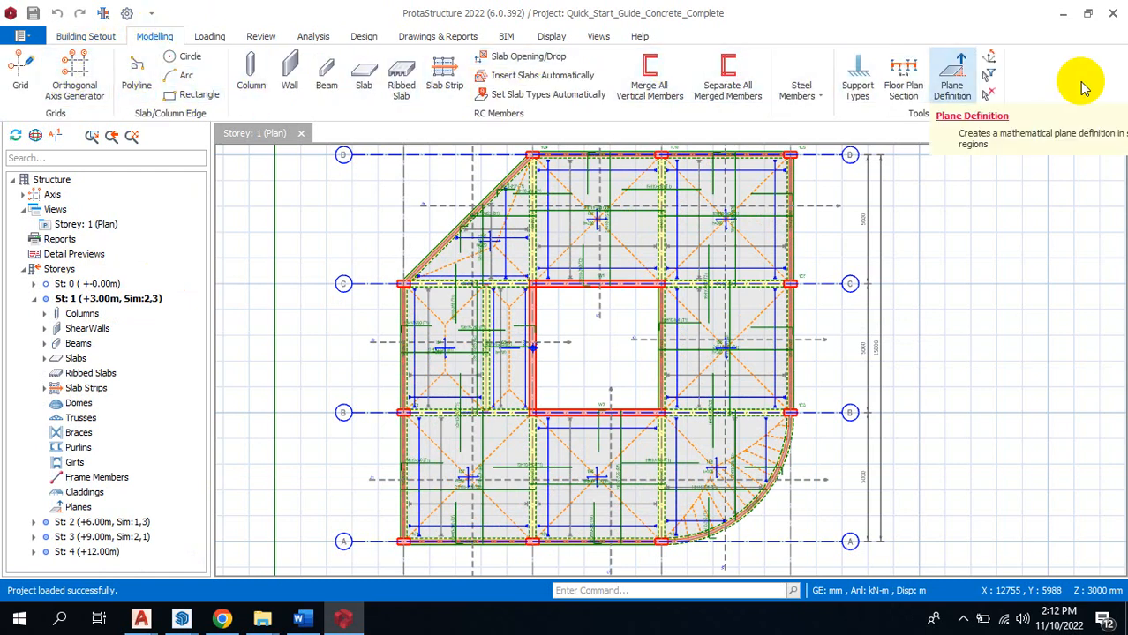
pyautogui.click(209, 36)
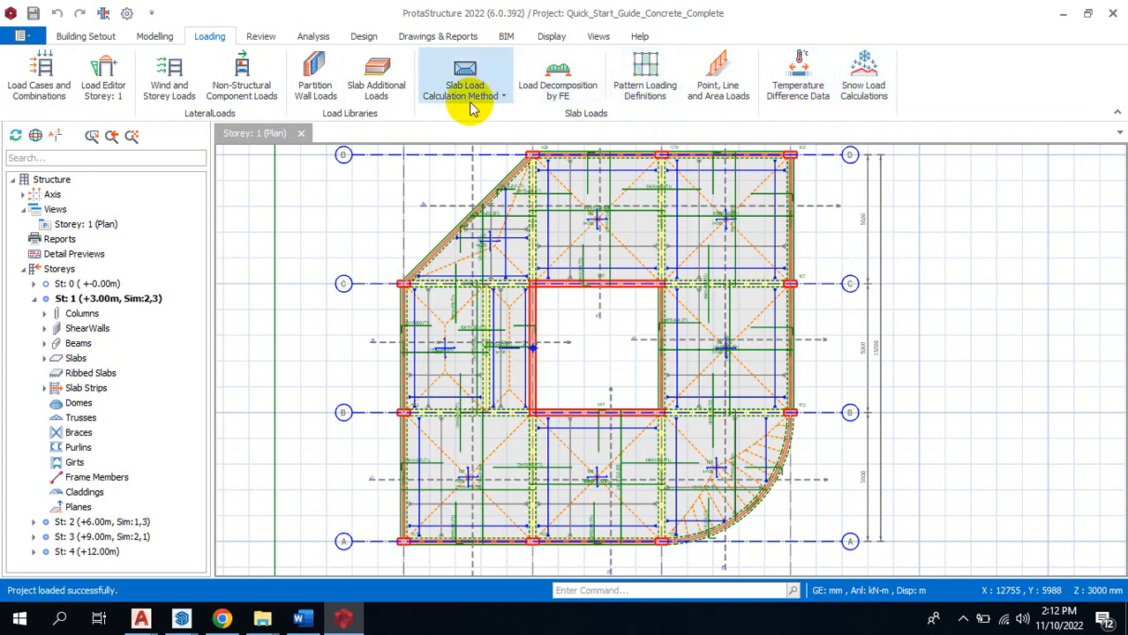
pyautogui.click(263, 37)
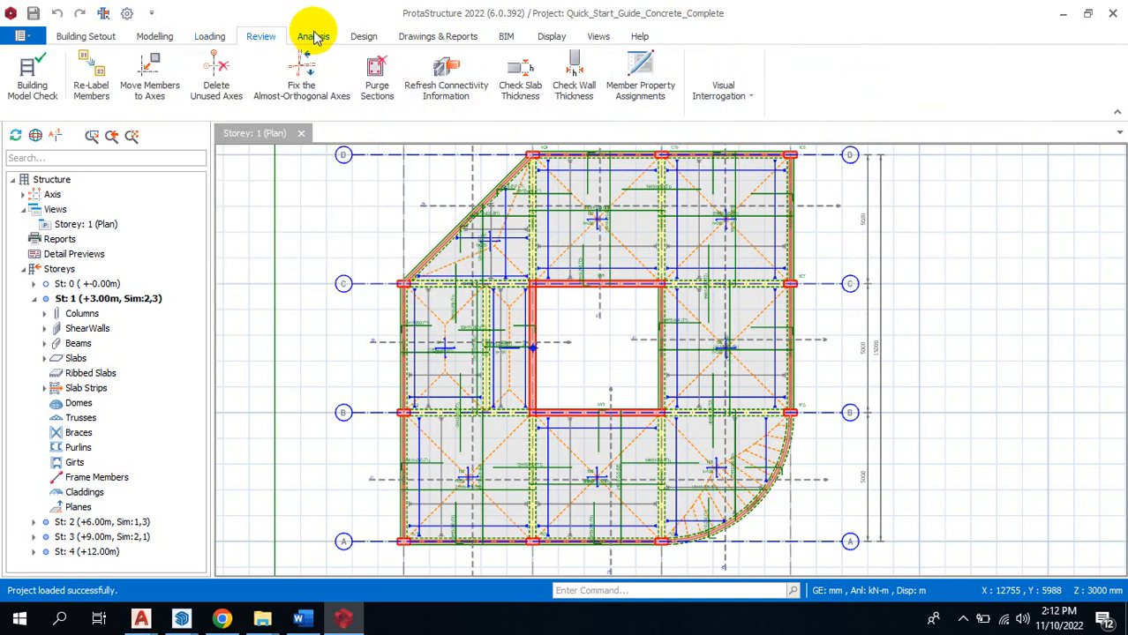
pyautogui.click(314, 37)
pyautogui.click(371, 39)
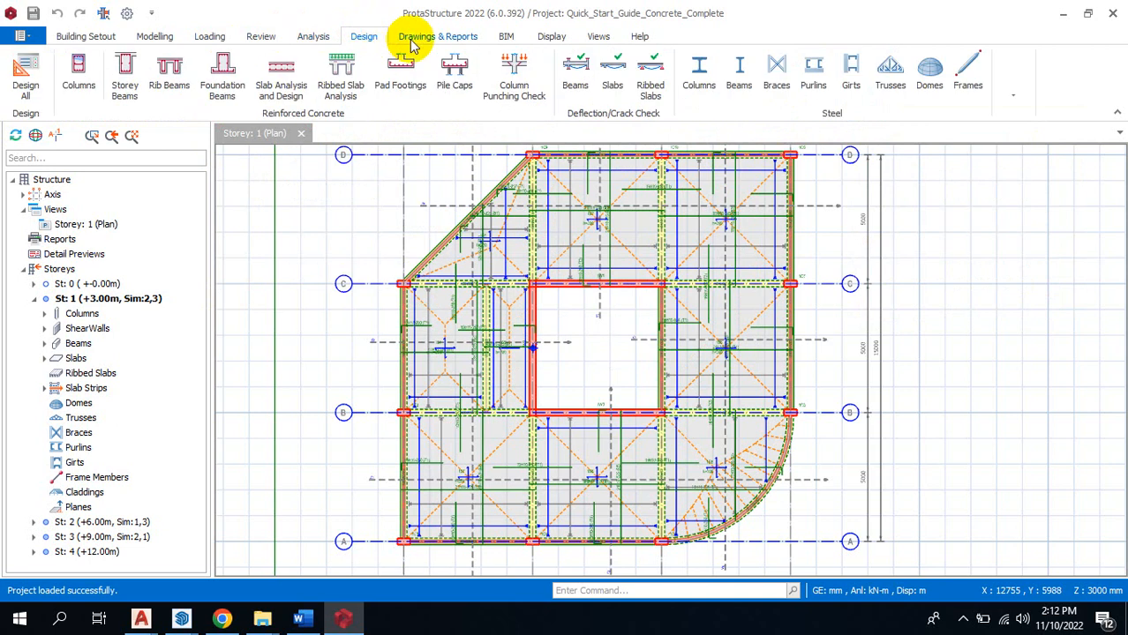
pyautogui.click(442, 42)
pyautogui.click(507, 38)
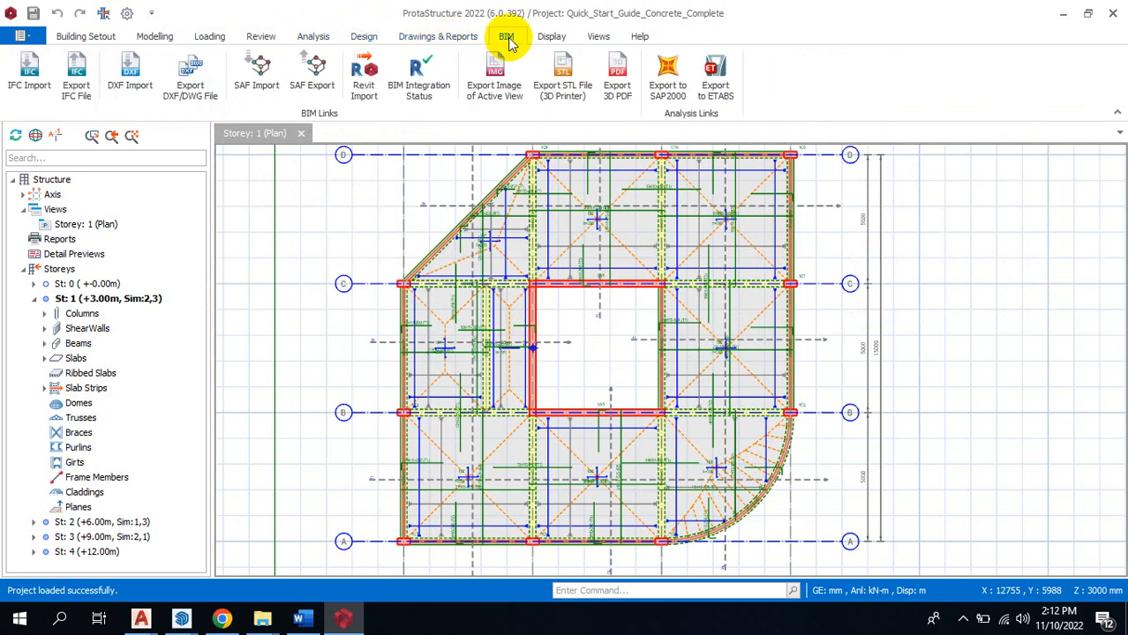
pyautogui.click(552, 38)
pyautogui.click(599, 38)
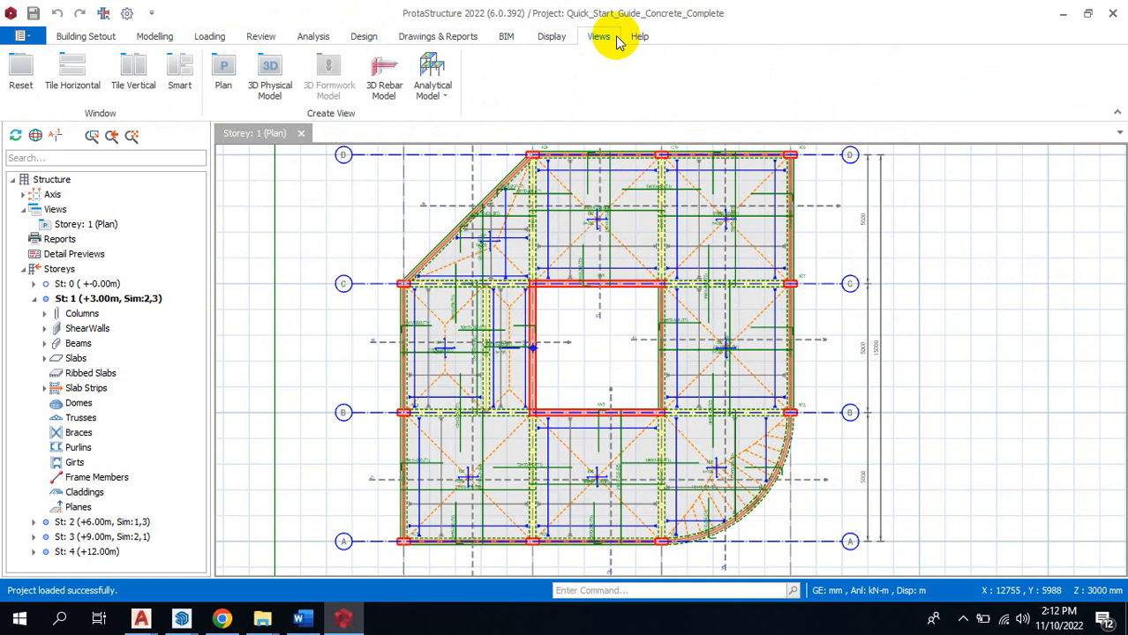
pyautogui.click(638, 37)
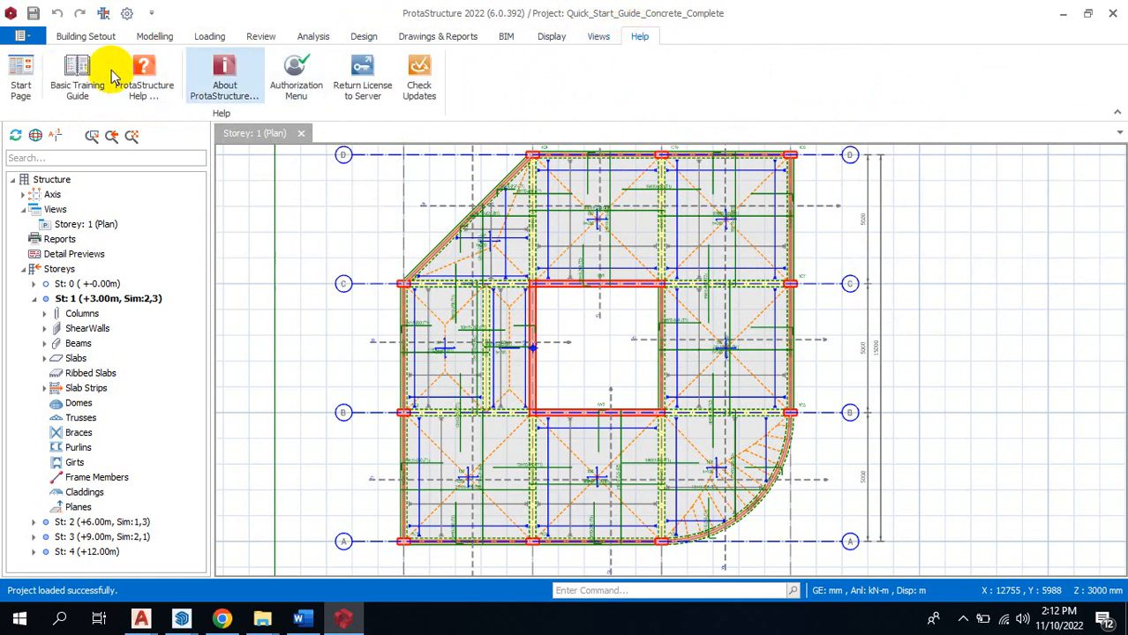
pyautogui.click(88, 35)
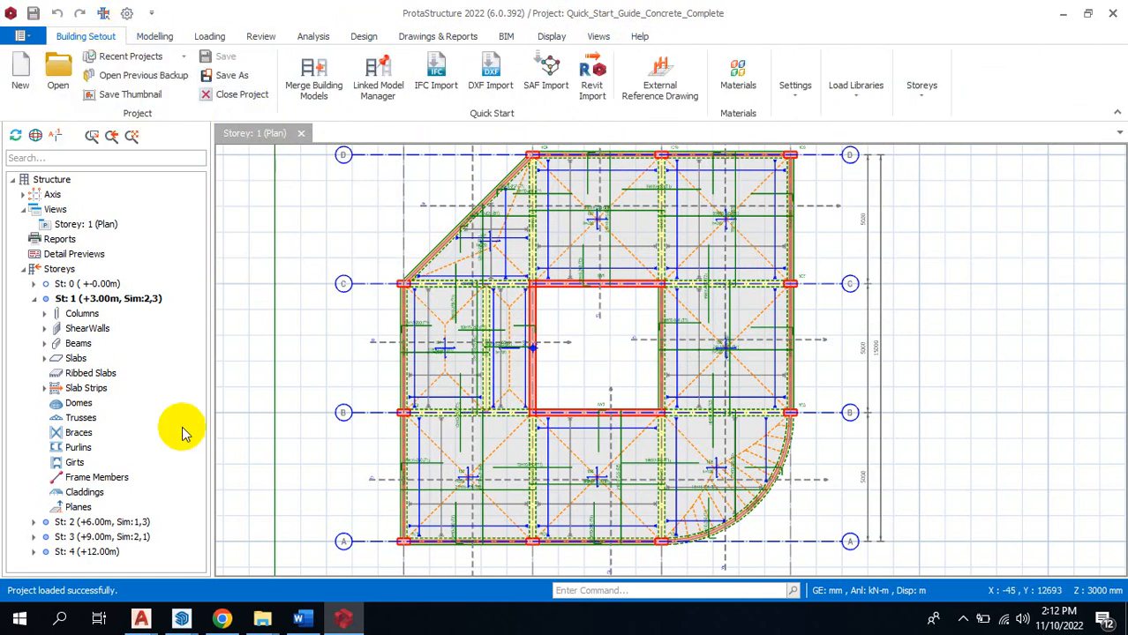
pyautogui.click(157, 36)
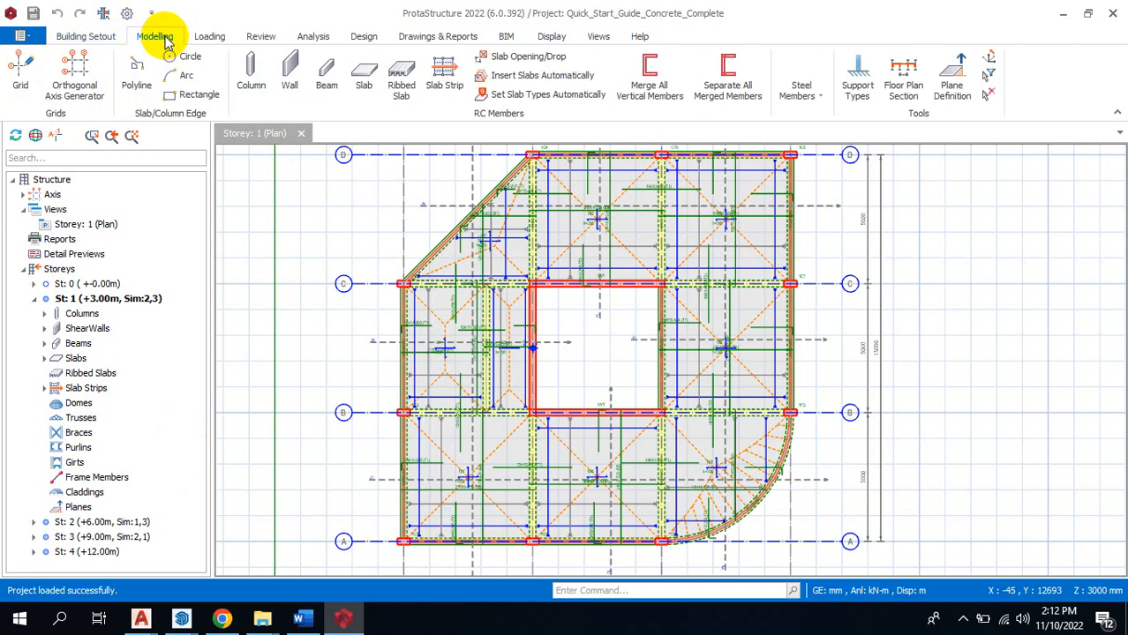
# Look through the Building Analysis options, open Beam Reinforcement Design from the post-analysis options, and review the list of beam axes.
pyautogui.click(311, 36)
pyautogui.click(86, 97)
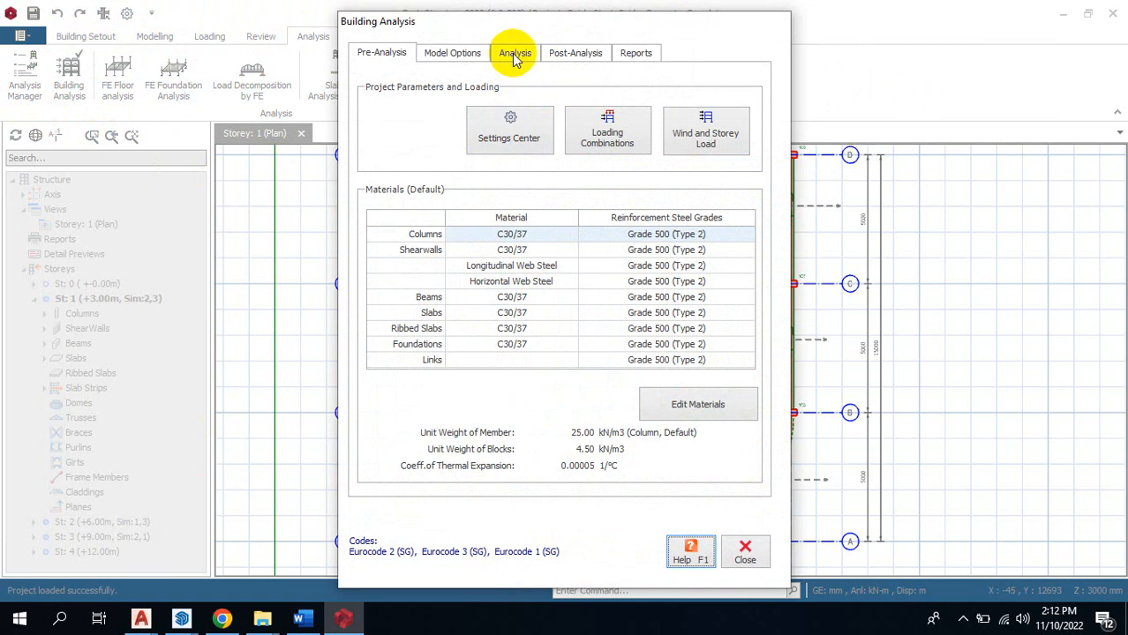
pyautogui.click(448, 58)
pyautogui.click(513, 53)
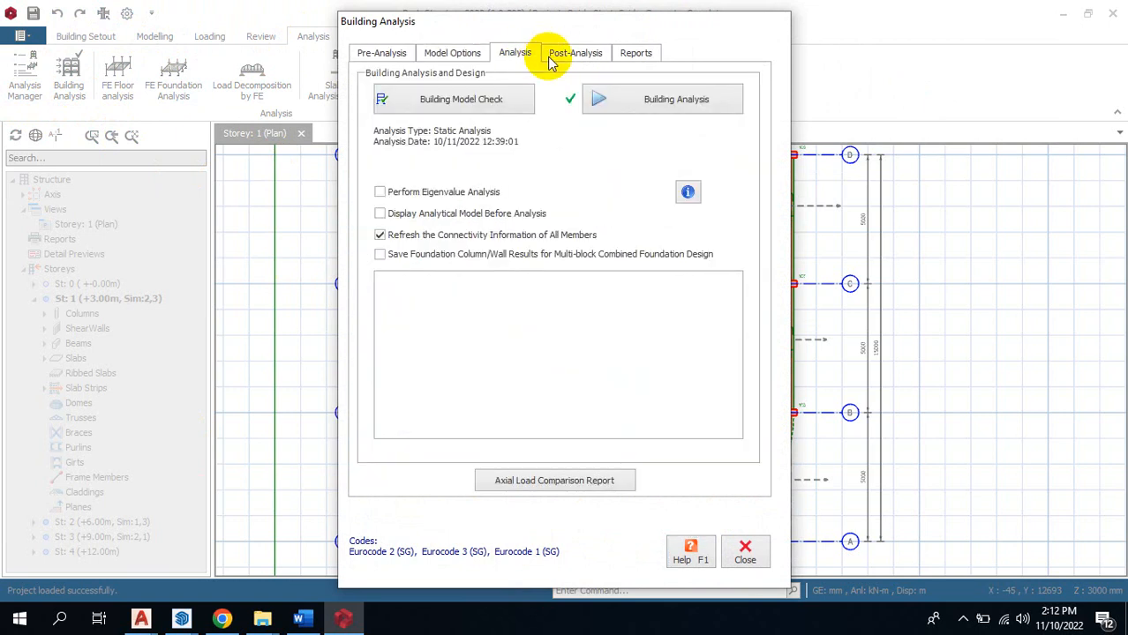
pyautogui.click(574, 57)
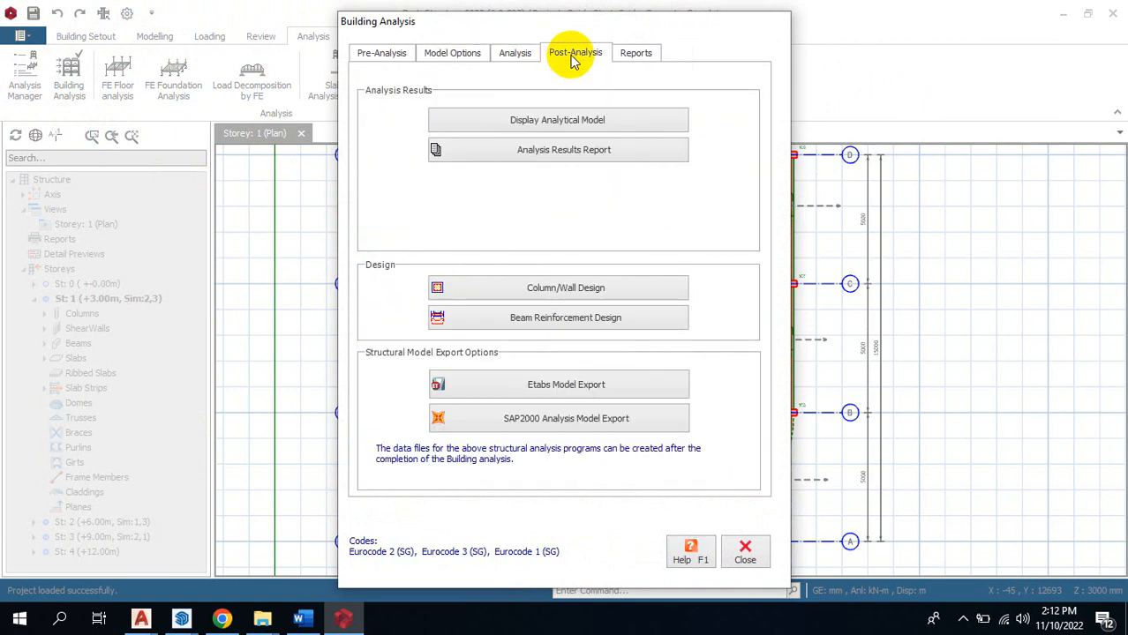
pyautogui.click(578, 320)
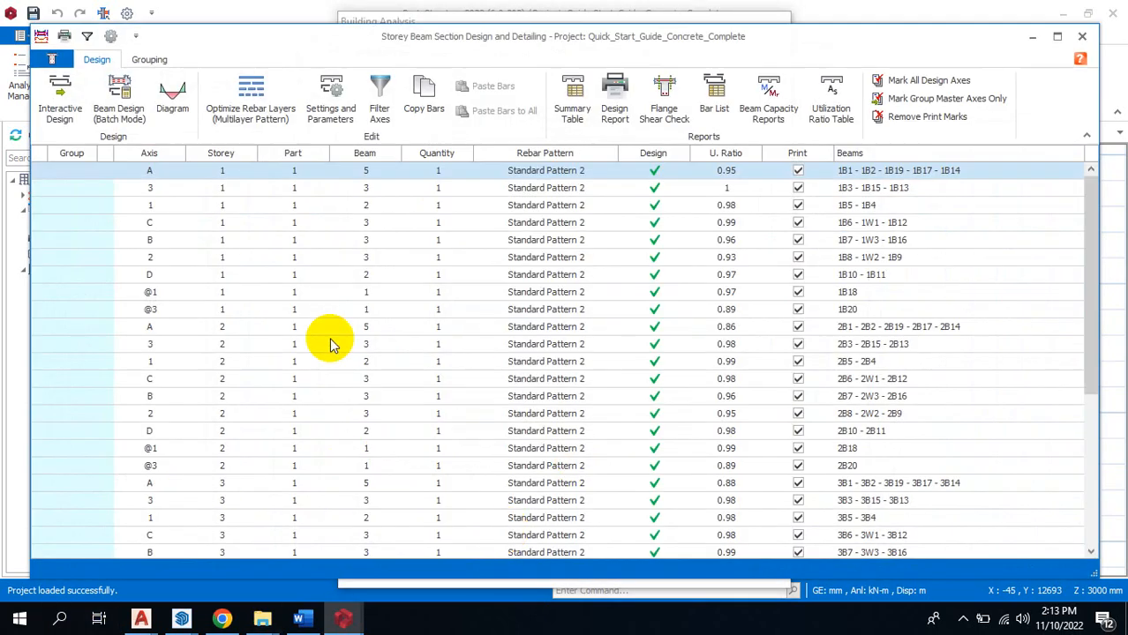
pyautogui.scroll(-1, 257, 322)
pyautogui.scroll(1, 256, 328)
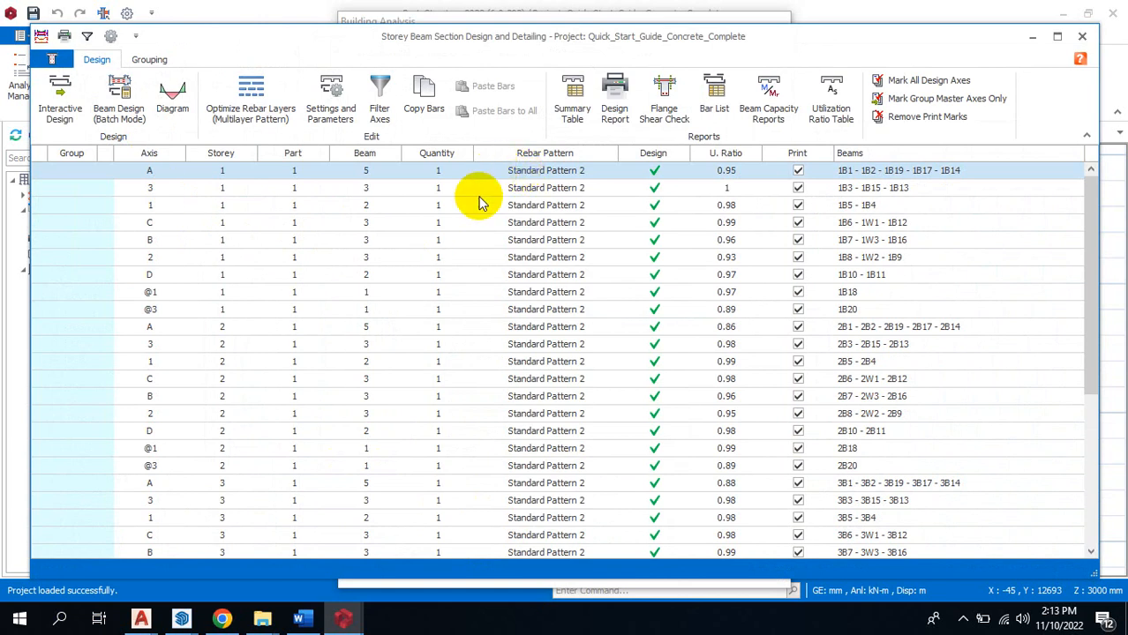
# Open the reinforcement data for the storey 1 beams on axis A, examine the bars along all spans, and close it.
pyautogui.click(565, 169)
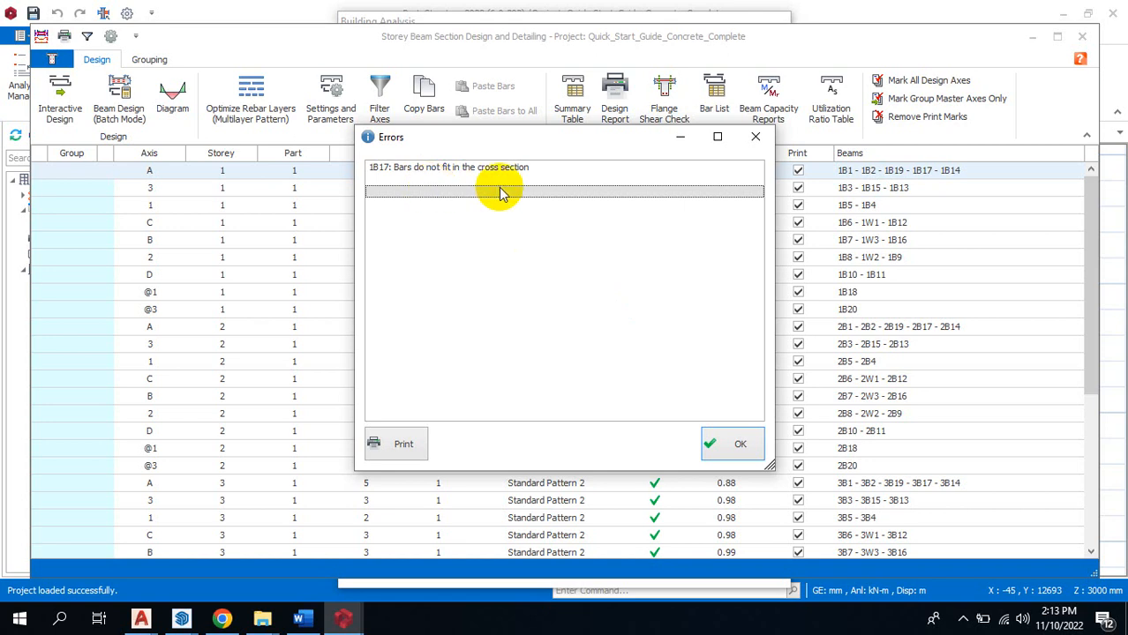
pyautogui.click(733, 441)
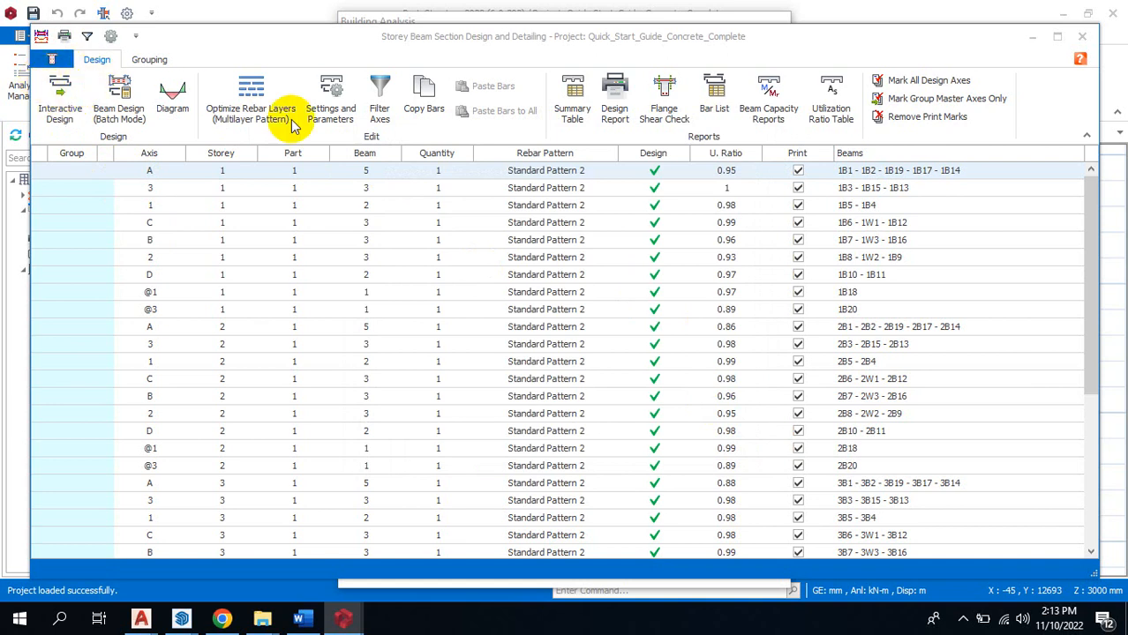
pyautogui.click(174, 93)
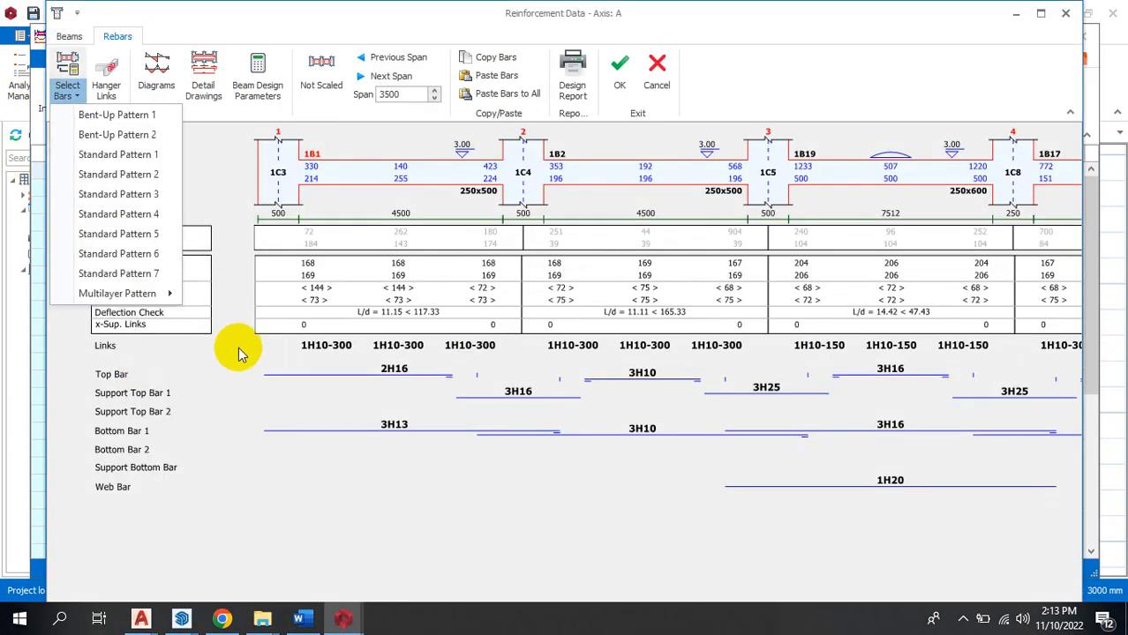
pyautogui.click(297, 504)
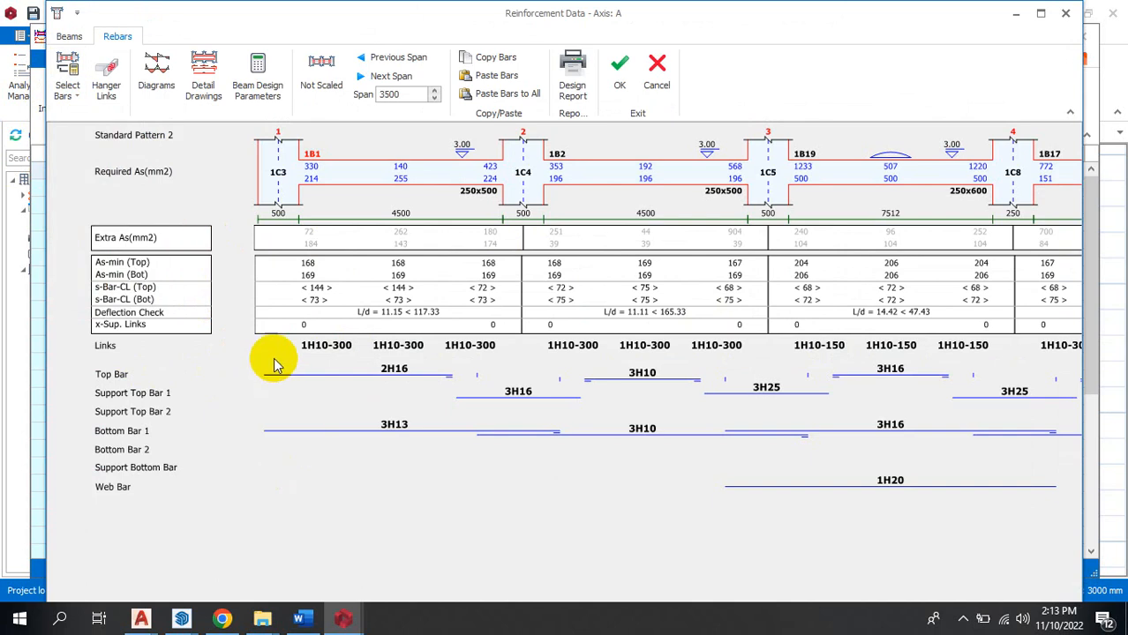
pyautogui.hscroll(3, 285, 362)
pyautogui.hscroll(-3, 308, 397)
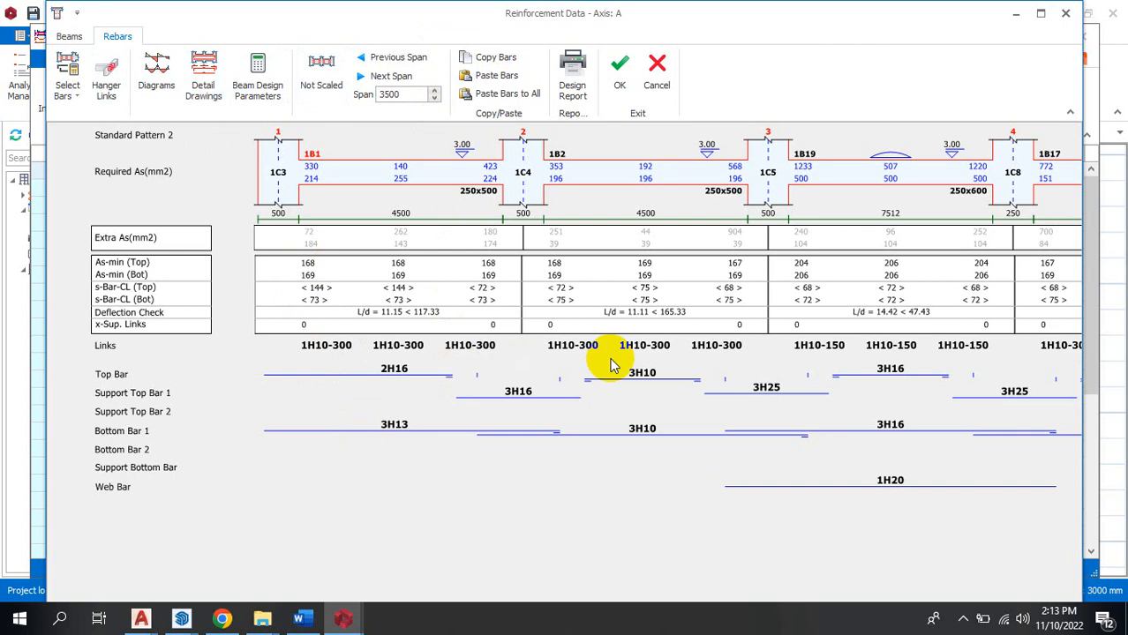
pyautogui.hscroll(3, 614, 366)
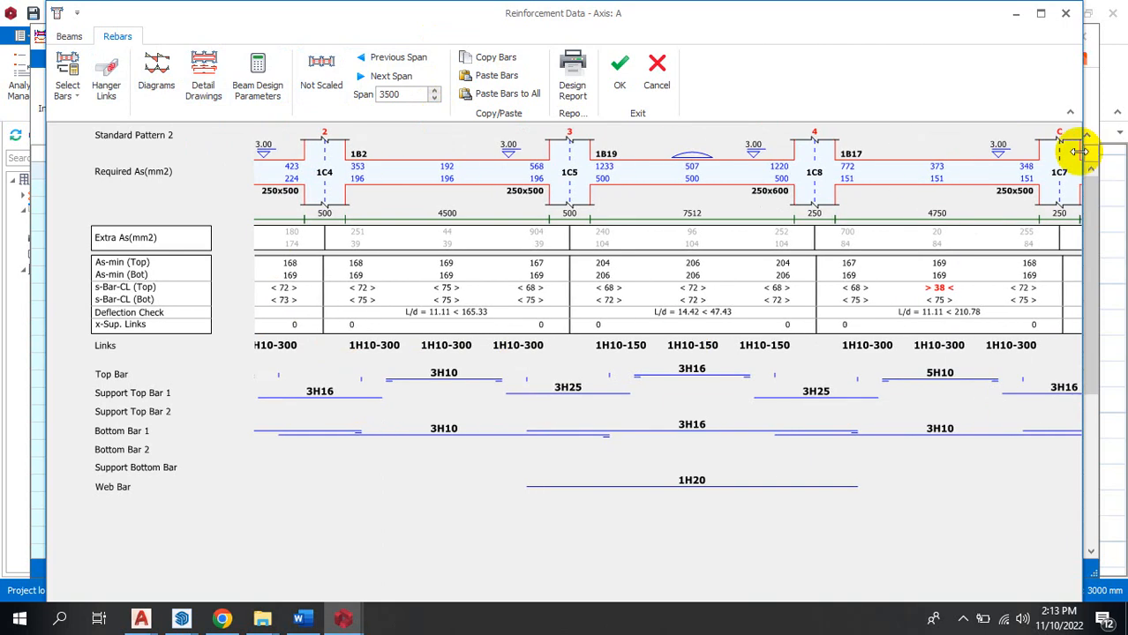
pyautogui.click(1065, 13)
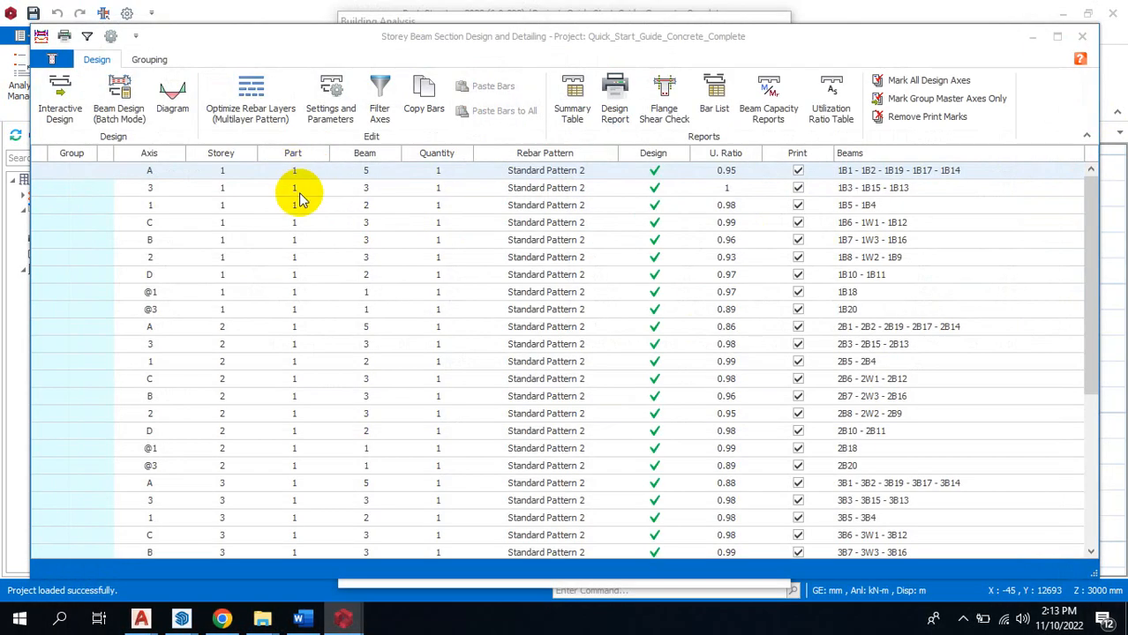
# View the reinforcement data for the storey 1 beams on axis 3, close it, and look at the beam grouping options.
pyautogui.doubleClick(298, 192)
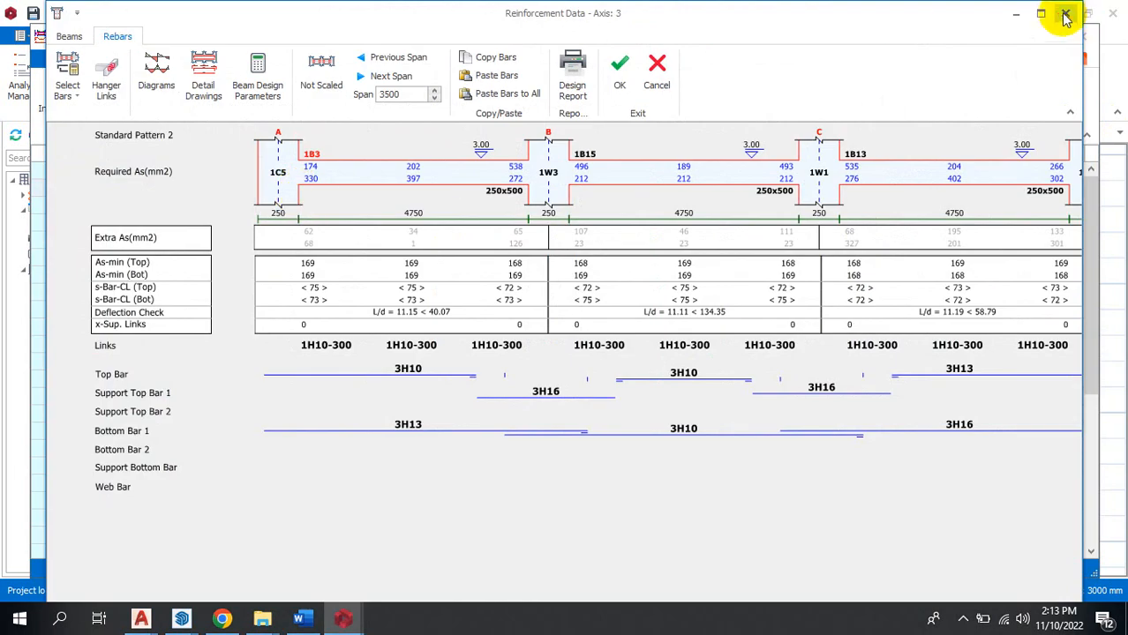
pyautogui.click(1068, 12)
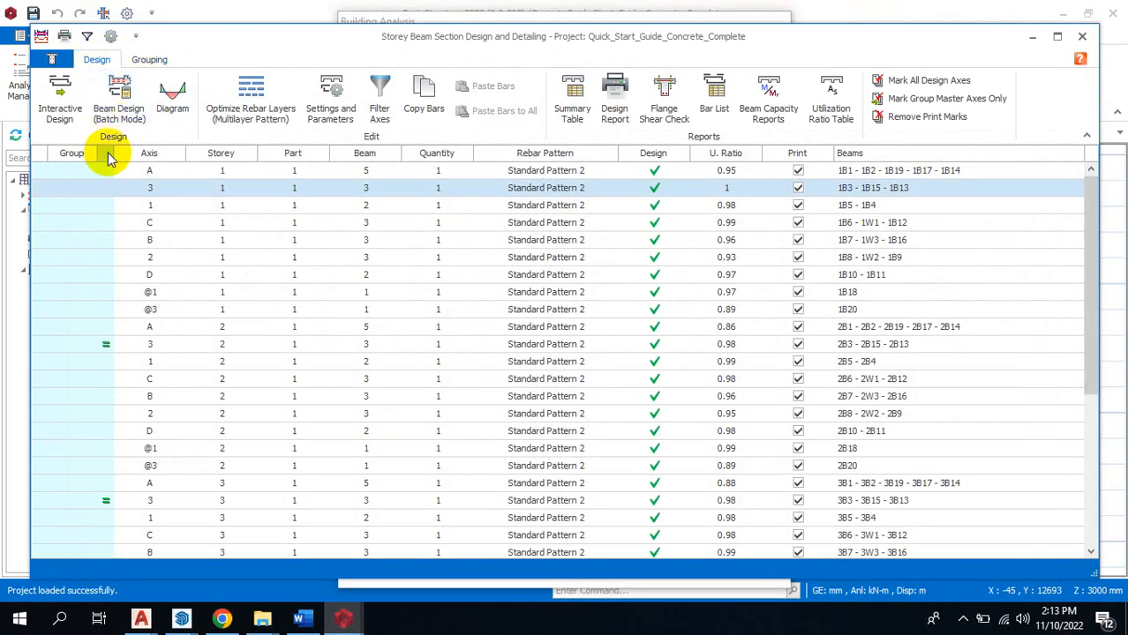
pyautogui.click(149, 59)
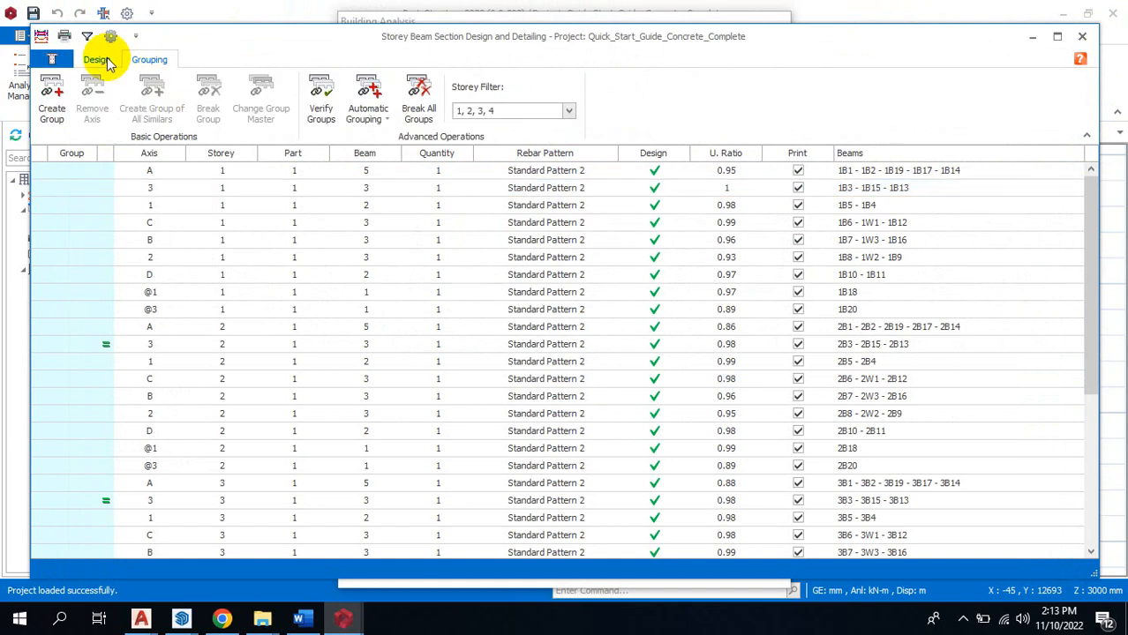
pyautogui.click(104, 60)
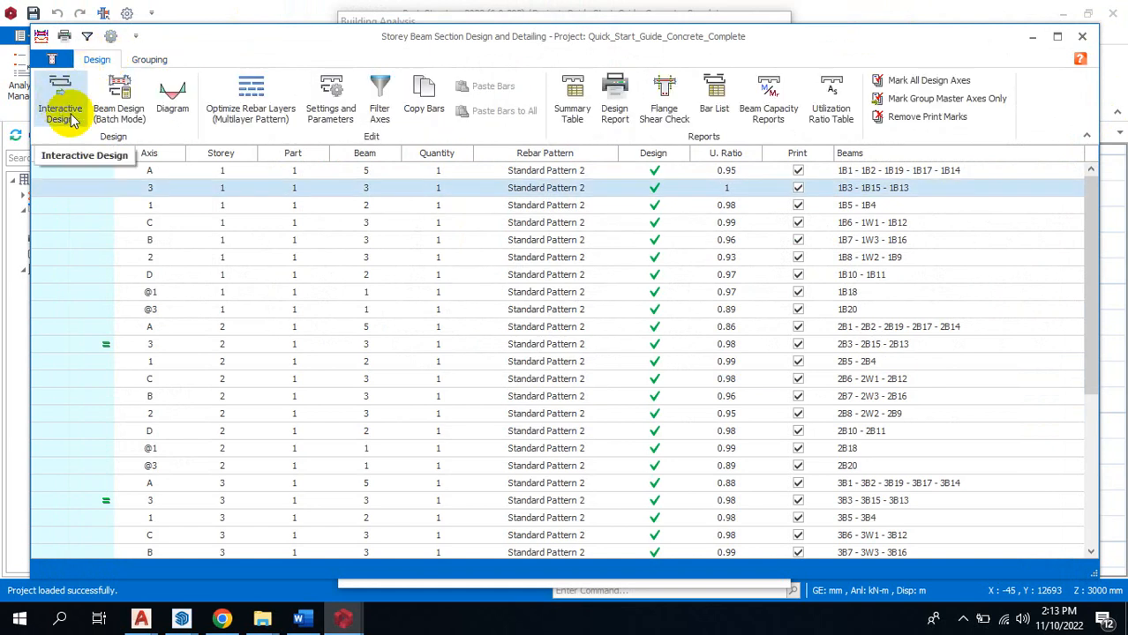
# Open the interactive design for the storey 1 beams on axis 1, acknowledging the error list.
pyautogui.click(492, 206)
pyautogui.click(58, 96)
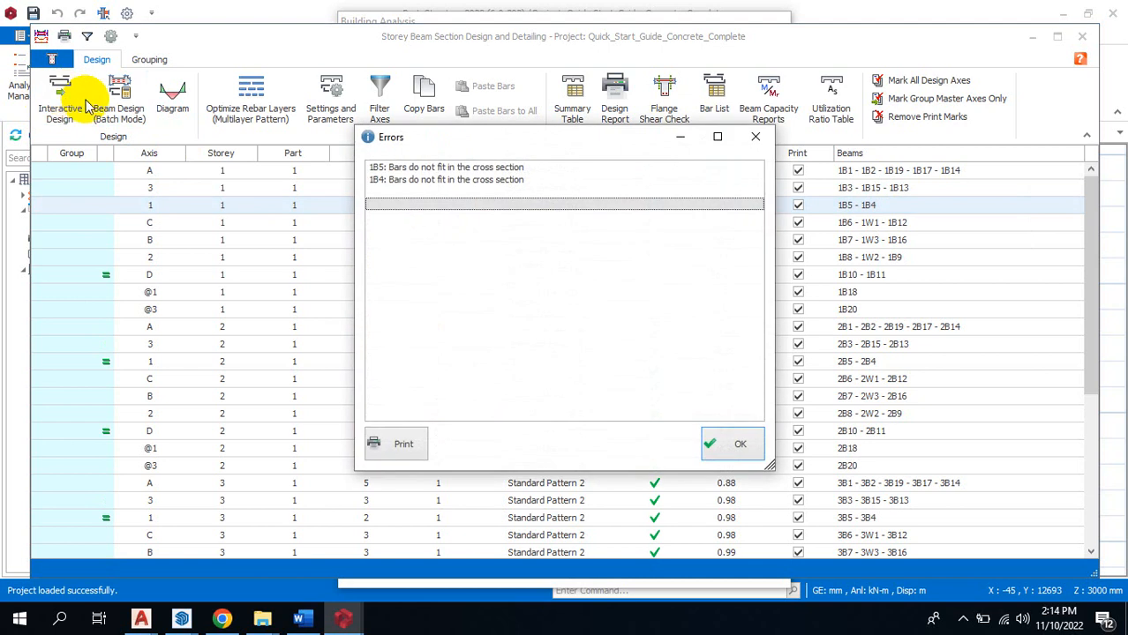
pyautogui.click(731, 448)
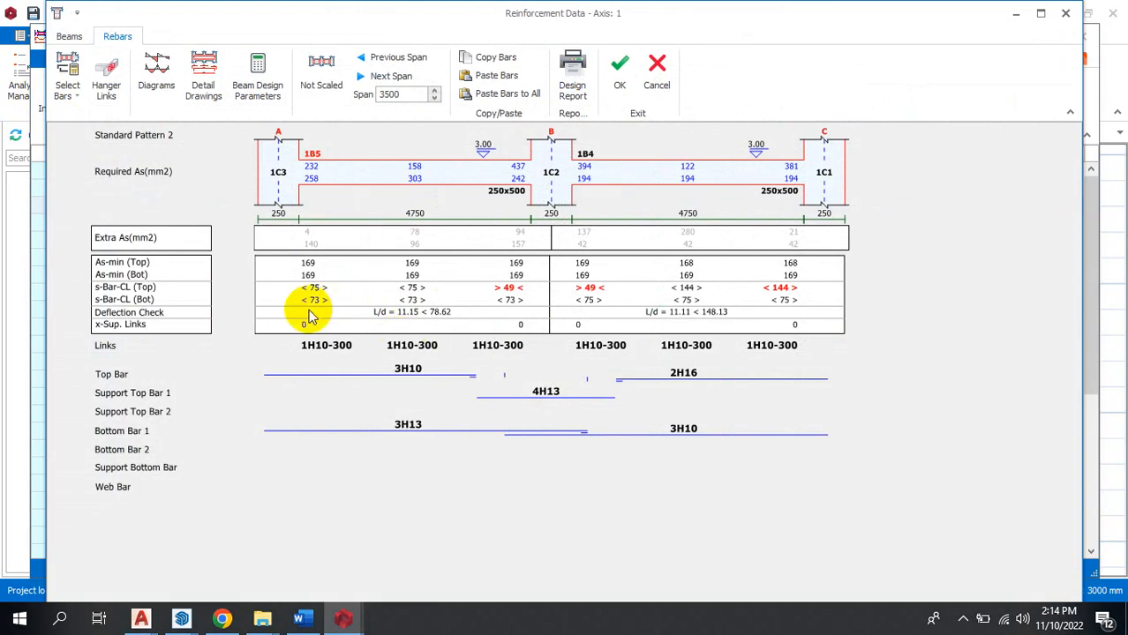
# Check the hanger links of beam 1B5, close the axis 1 reinforcement data, and look through the list of beam axes.
pyautogui.scroll(-1, 310, 315)
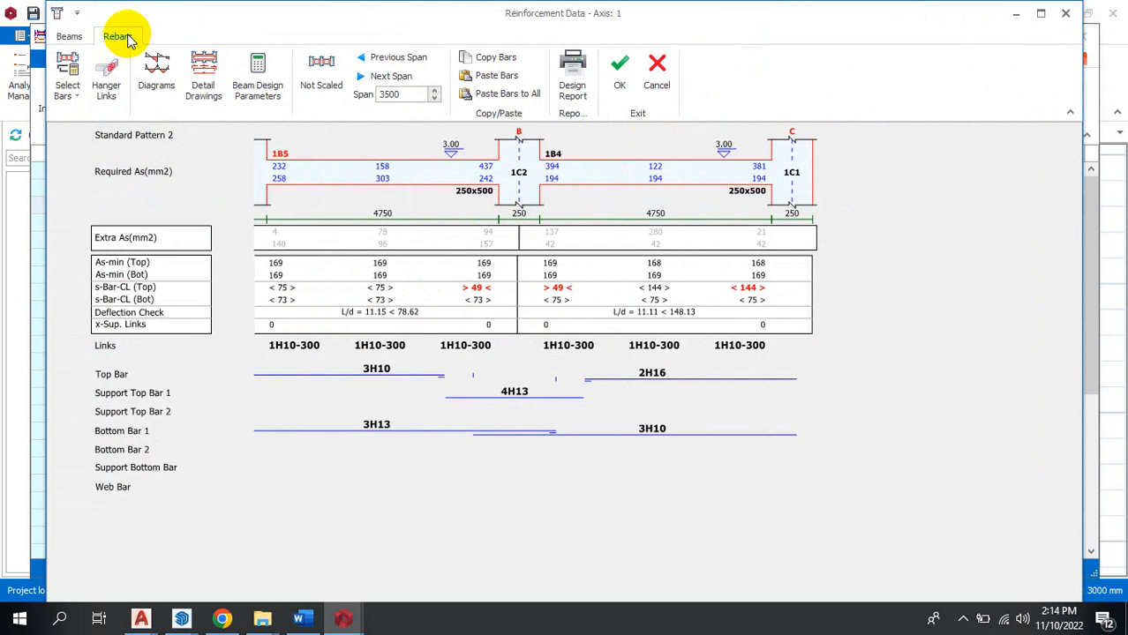
pyautogui.click(107, 76)
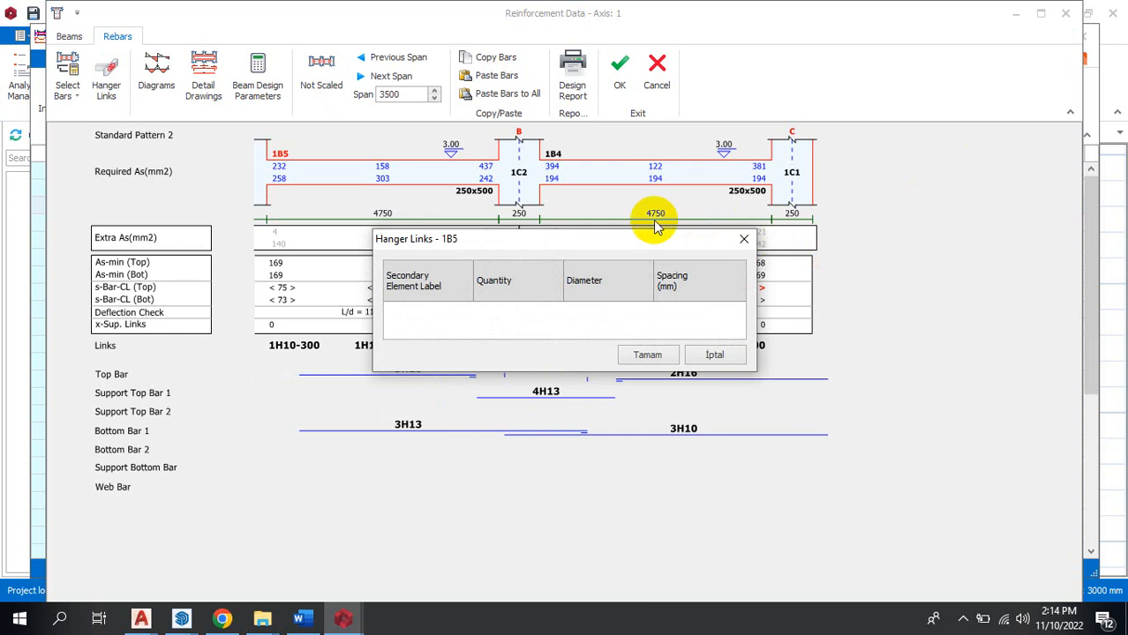
pyautogui.click(1077, 13)
pyautogui.scroll(-5, 342, 422)
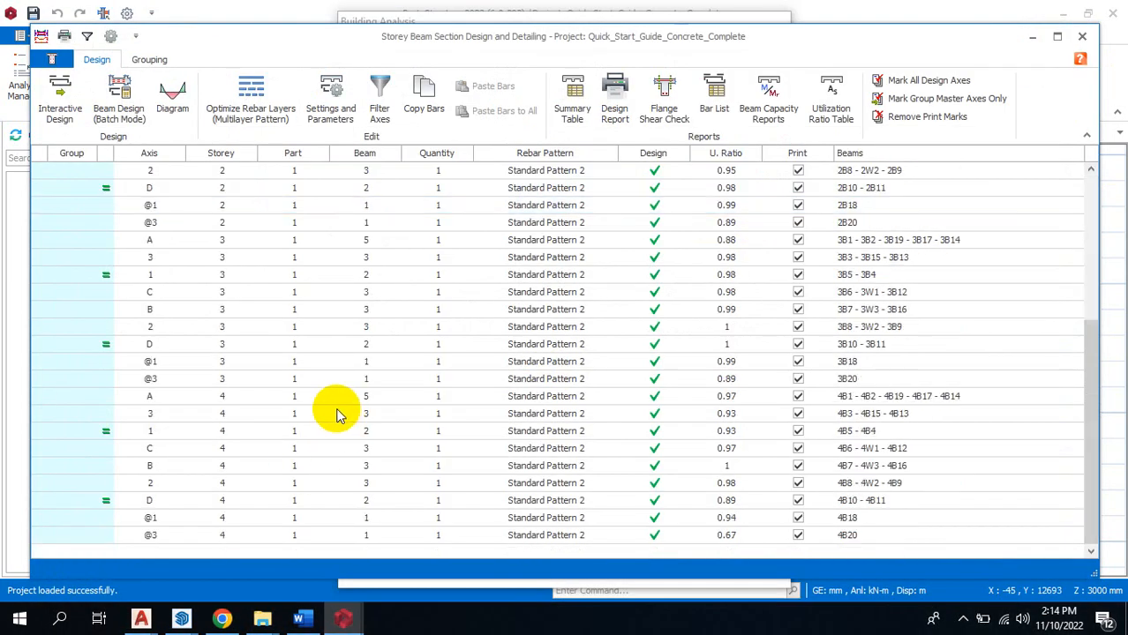
pyautogui.scroll(5, 339, 414)
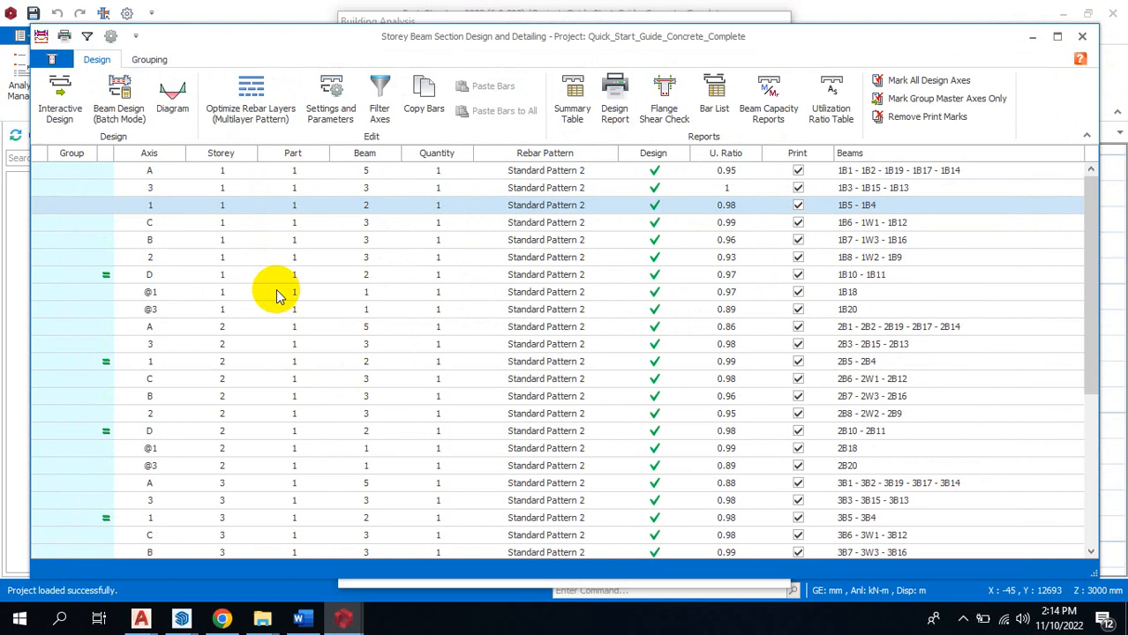
# Open the design diagram for the storey 1 beams on axis 1, examine the shear and moment envelopes, and close it.
pyautogui.click(176, 110)
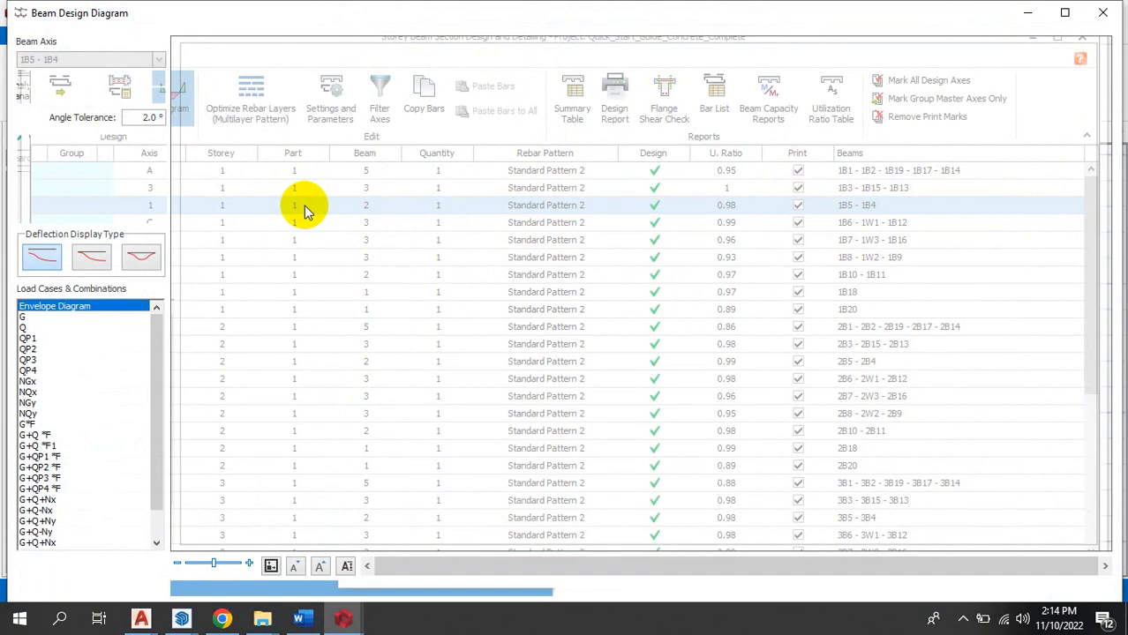
pyautogui.scroll(-5, 284, 295)
pyautogui.scroll(5, 284, 305)
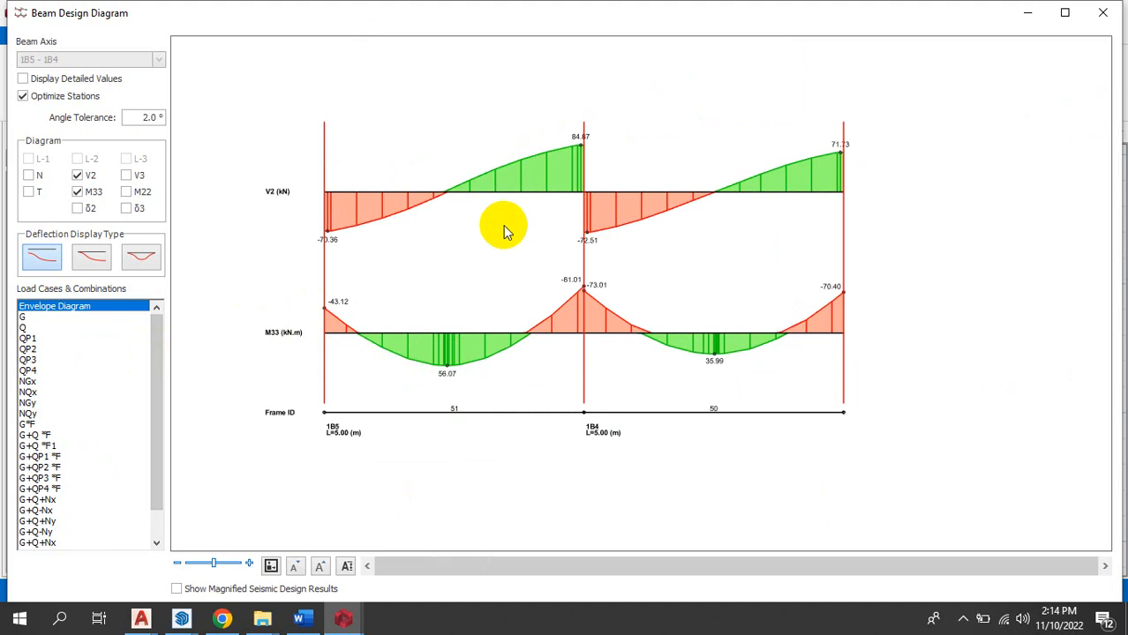
pyautogui.click(1102, 12)
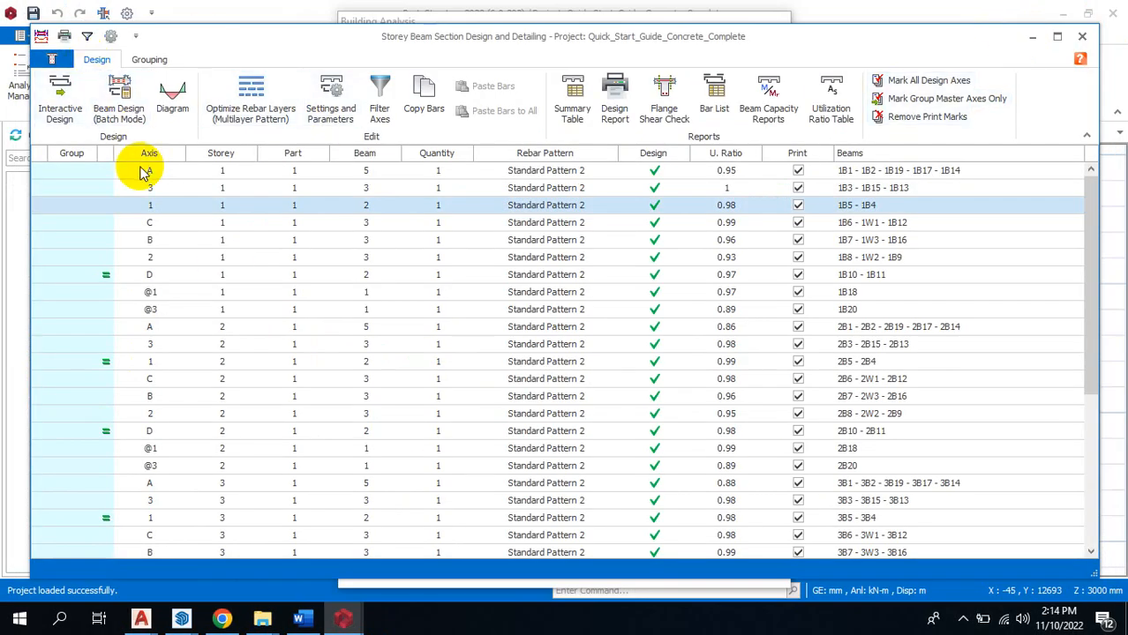
pyautogui.click(150, 60)
pyautogui.click(97, 60)
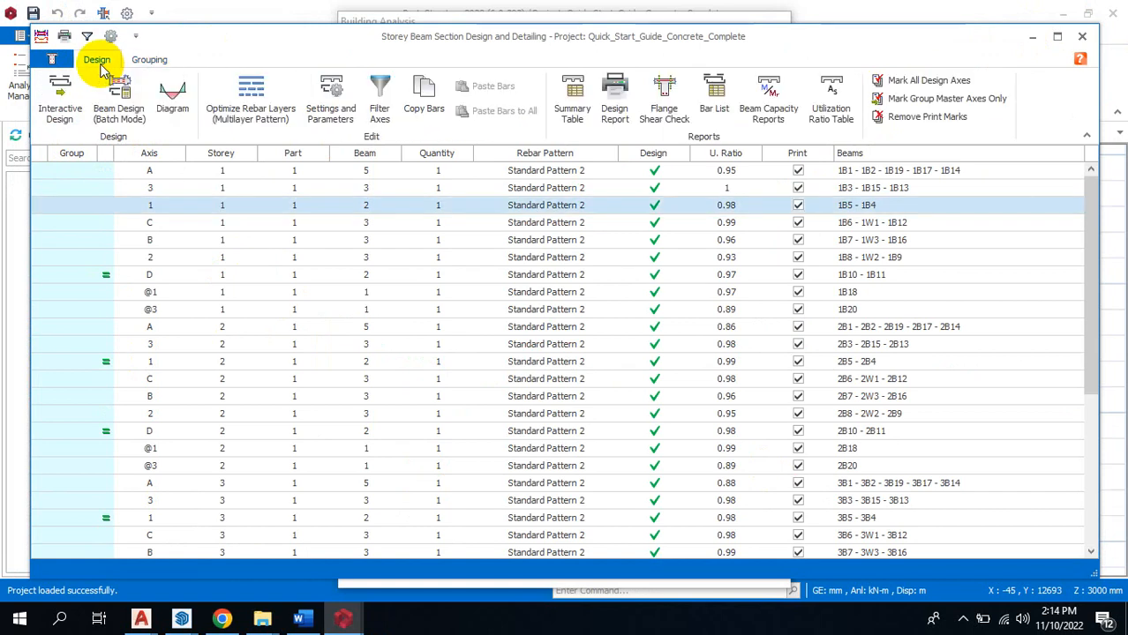
pyautogui.click(51, 59)
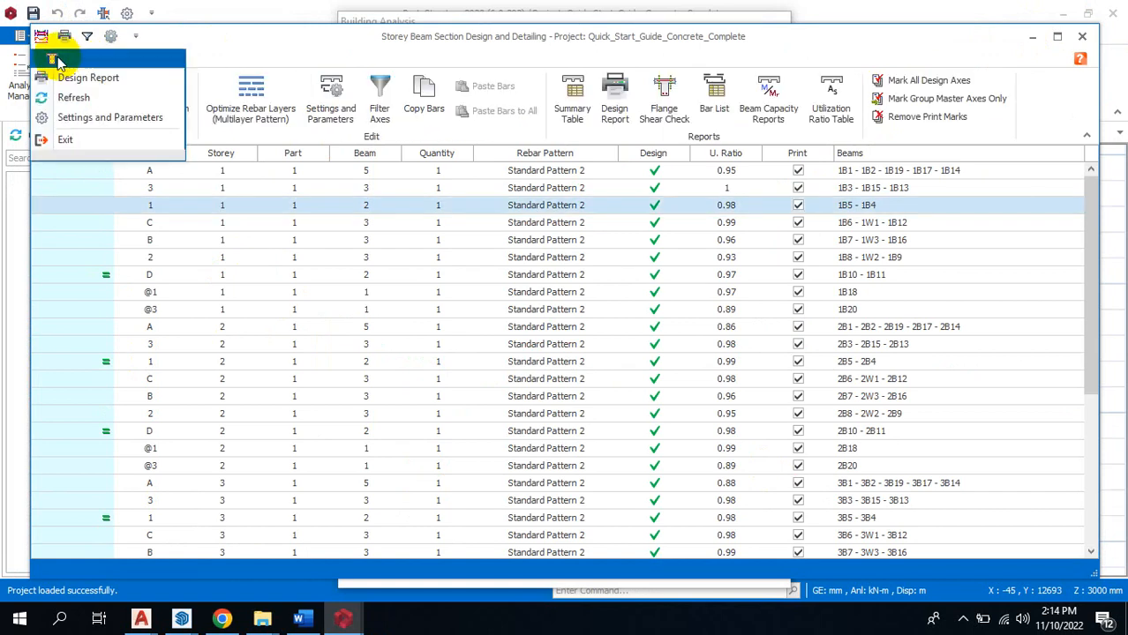
pyautogui.click(50, 56)
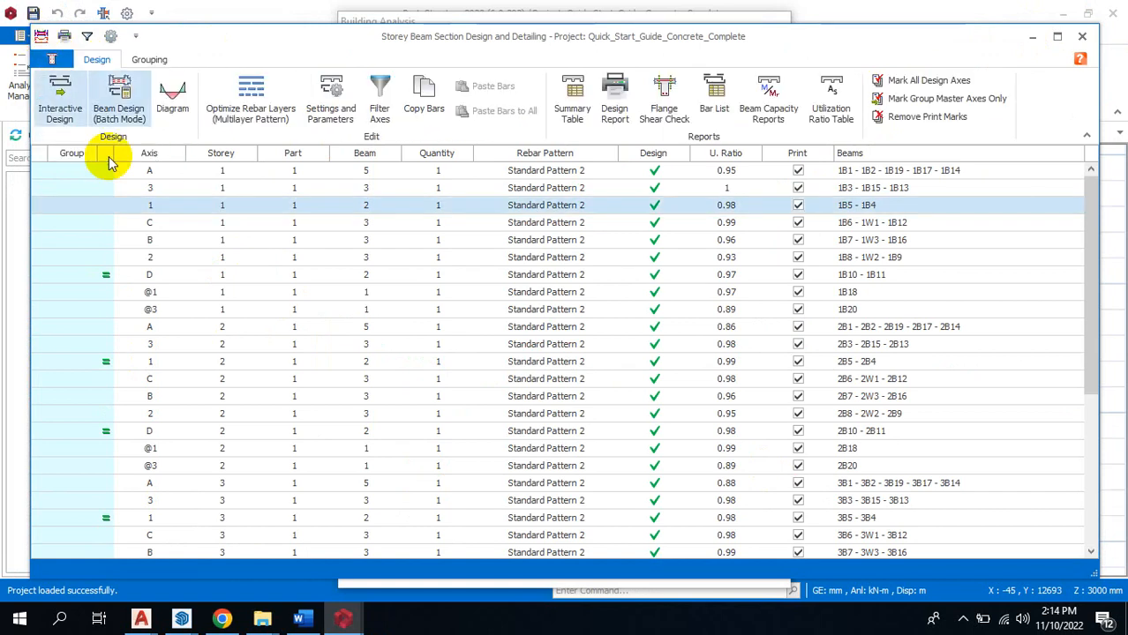
pyautogui.scroll(-1, 75, 291)
pyautogui.scroll(-2, 75, 290)
pyautogui.scroll(3, 119, 309)
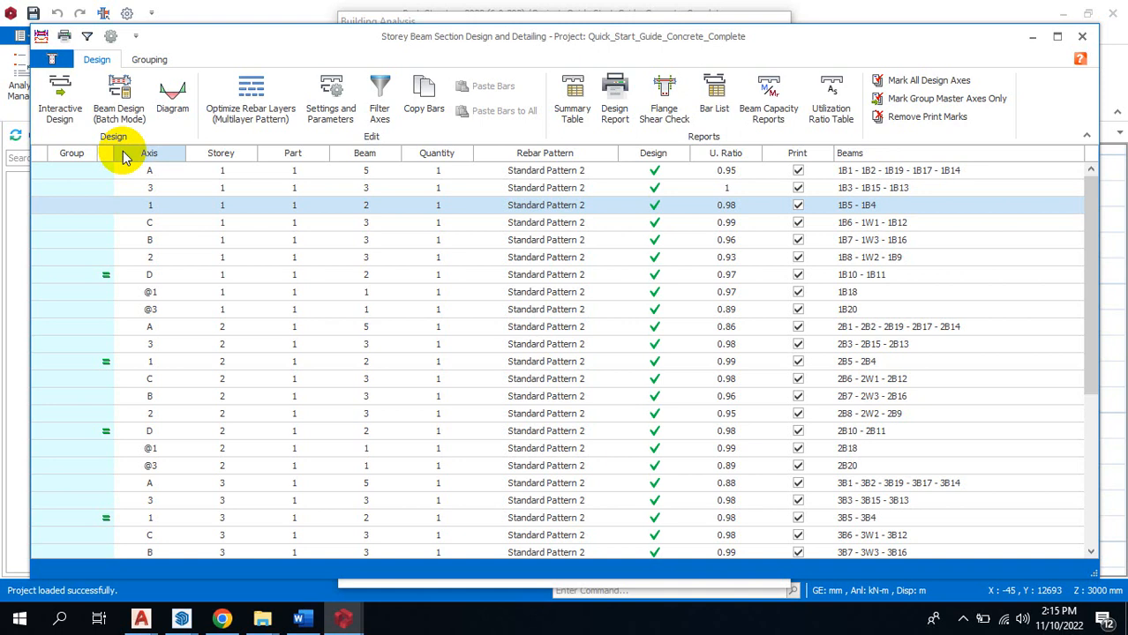
# Reopen the interactive design for the storey 1 beams on axis 1, dismiss the error list, and close the reinforcement data.
pyautogui.click(58, 92)
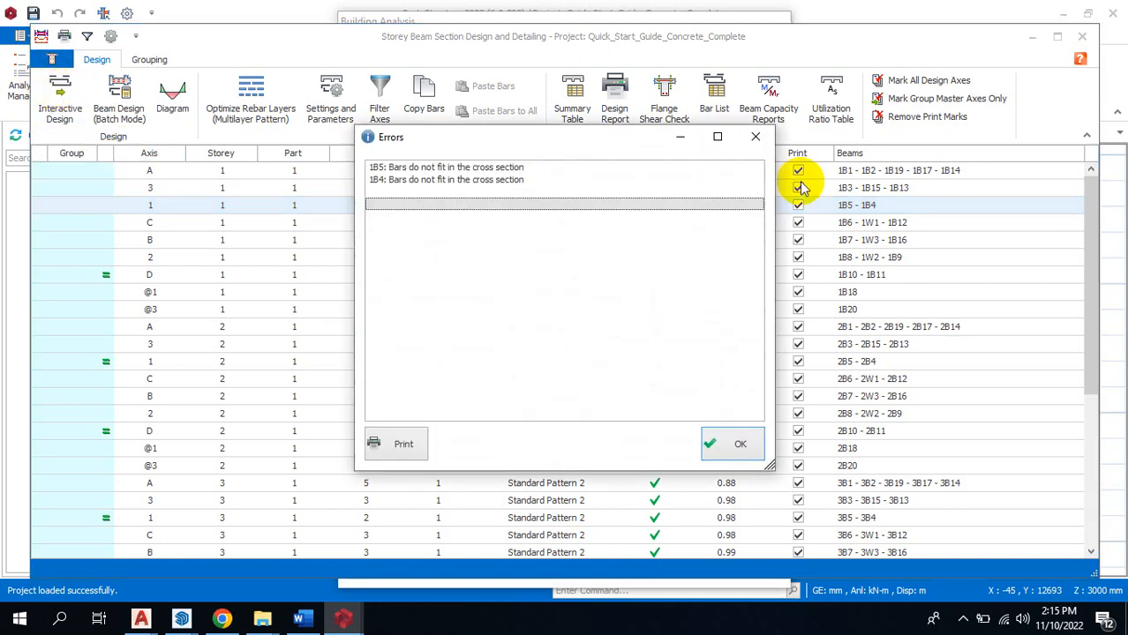
pyautogui.click(755, 137)
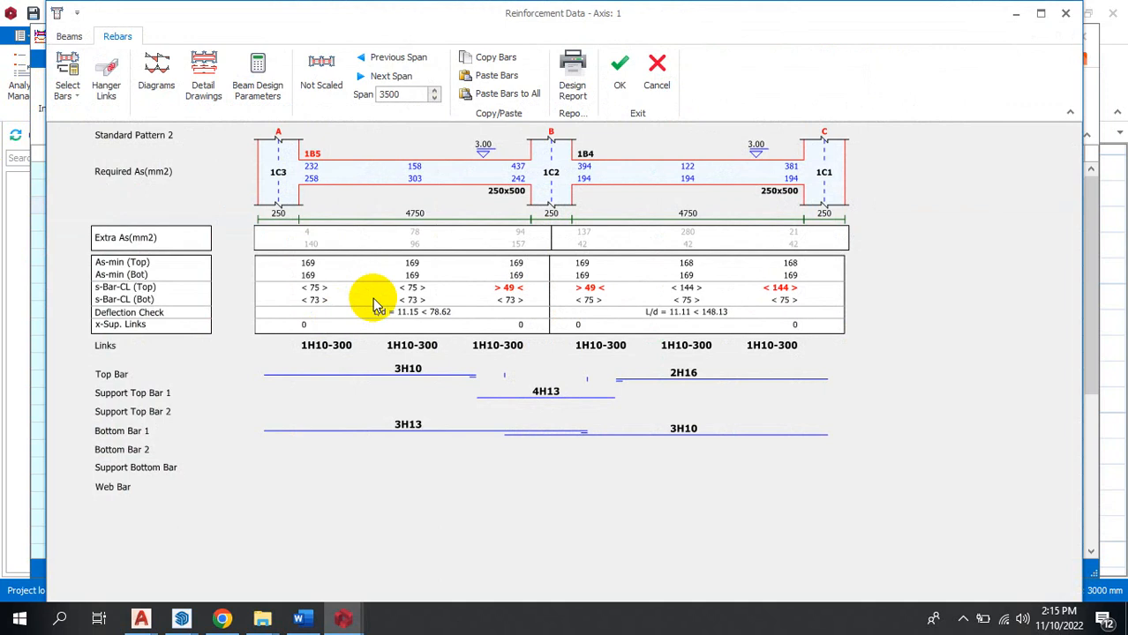
pyautogui.click(1065, 13)
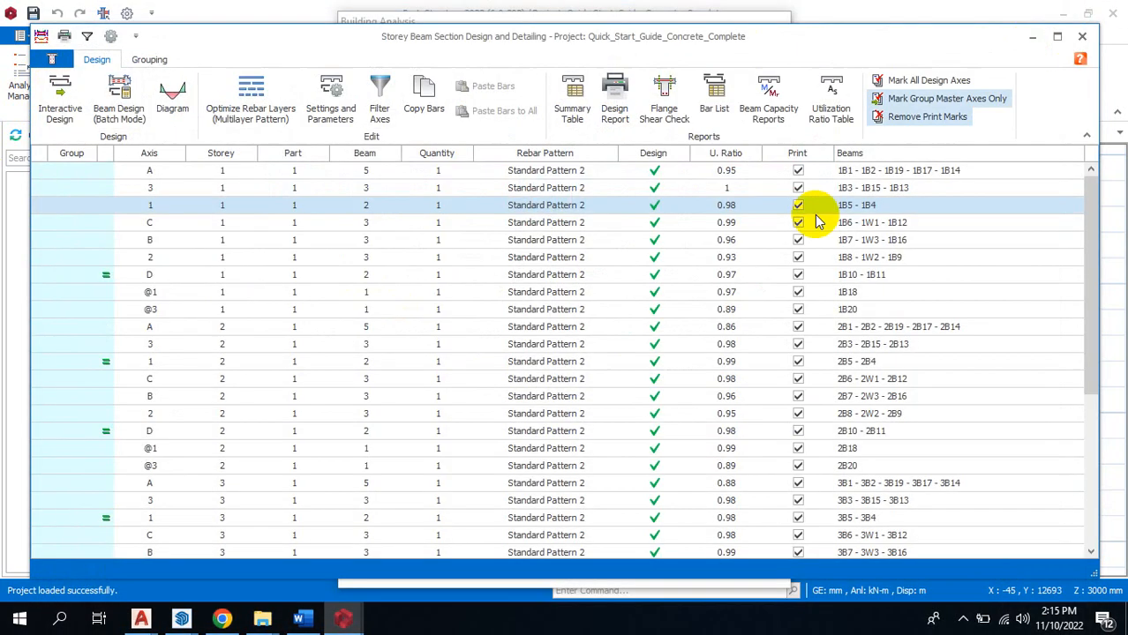
# View the reinforcement data for the storey 2 beams on axis A, and close it together with the beam design window.
pyautogui.click(554, 326)
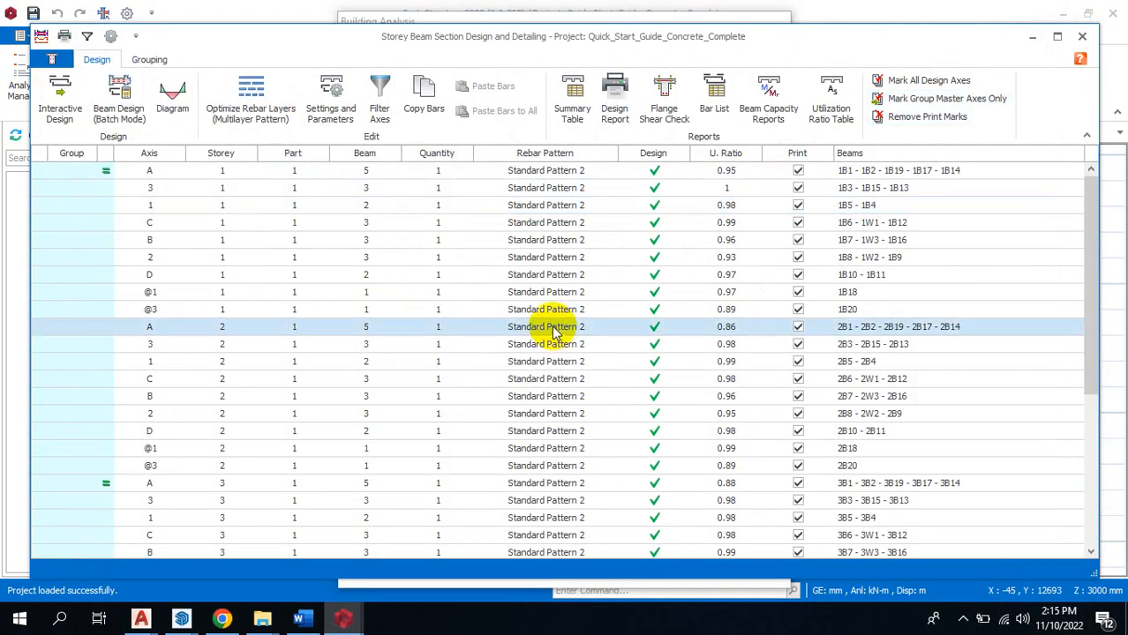
pyautogui.doubleClick(554, 328)
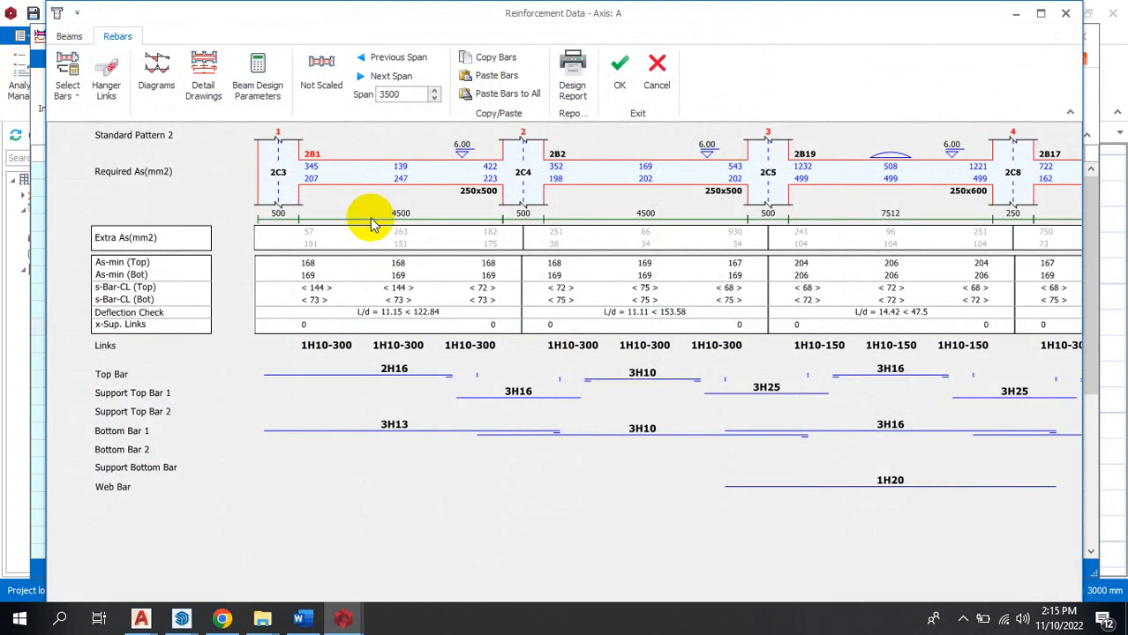
pyautogui.click(1065, 12)
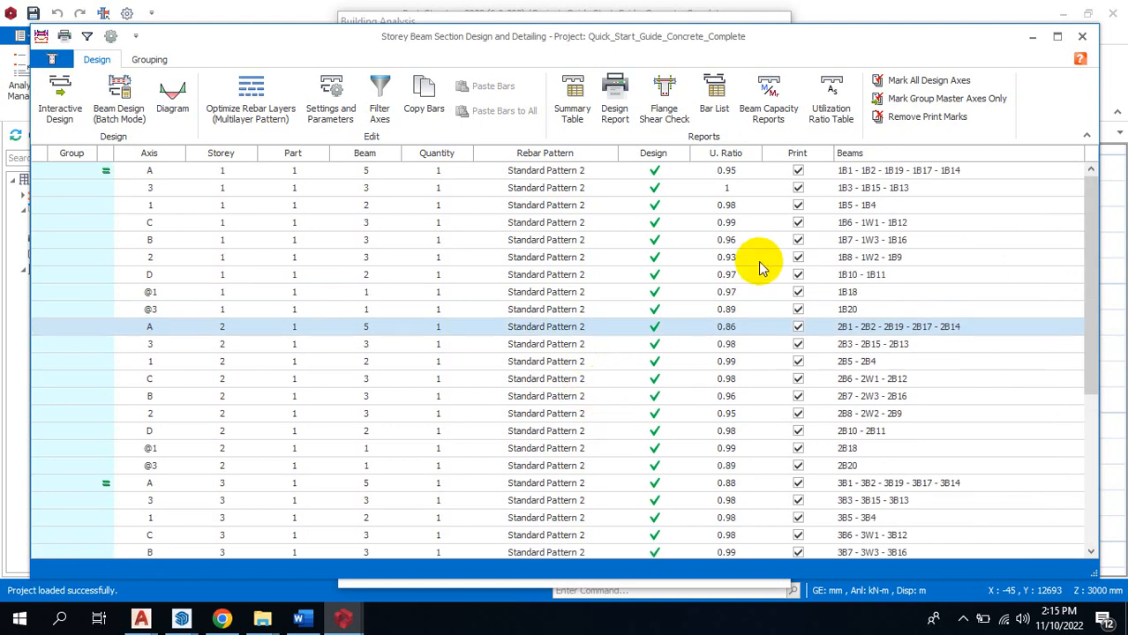
pyautogui.click(1081, 36)
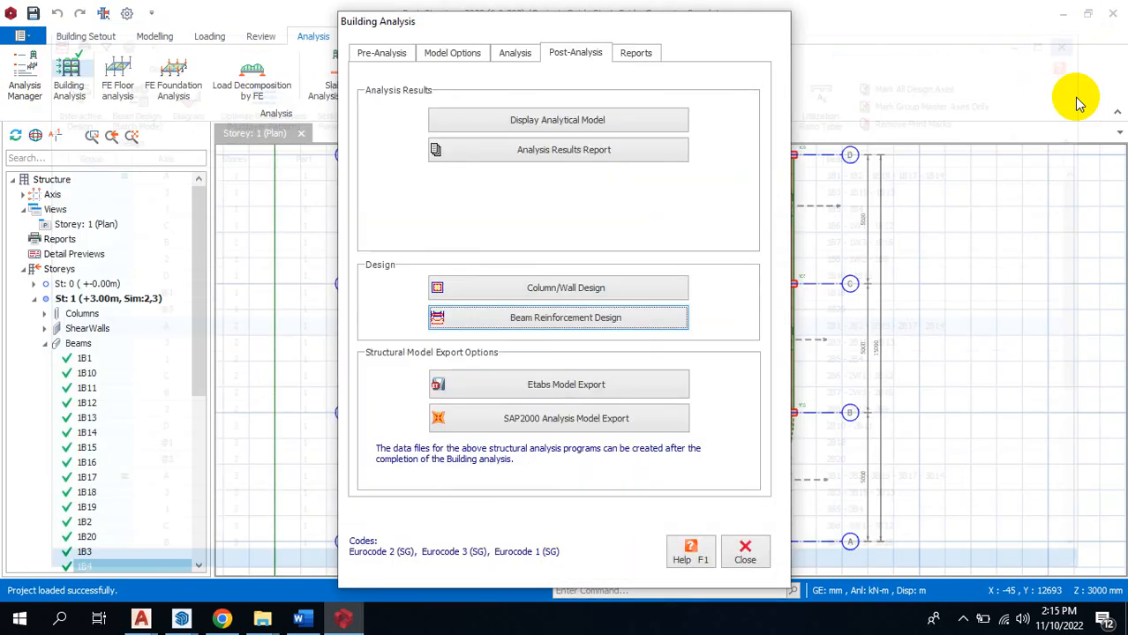
# Open Column/Wall Design, review the utilization ratios, steel bars and links of the listed columns and walls, and close it.
pyautogui.click(588, 290)
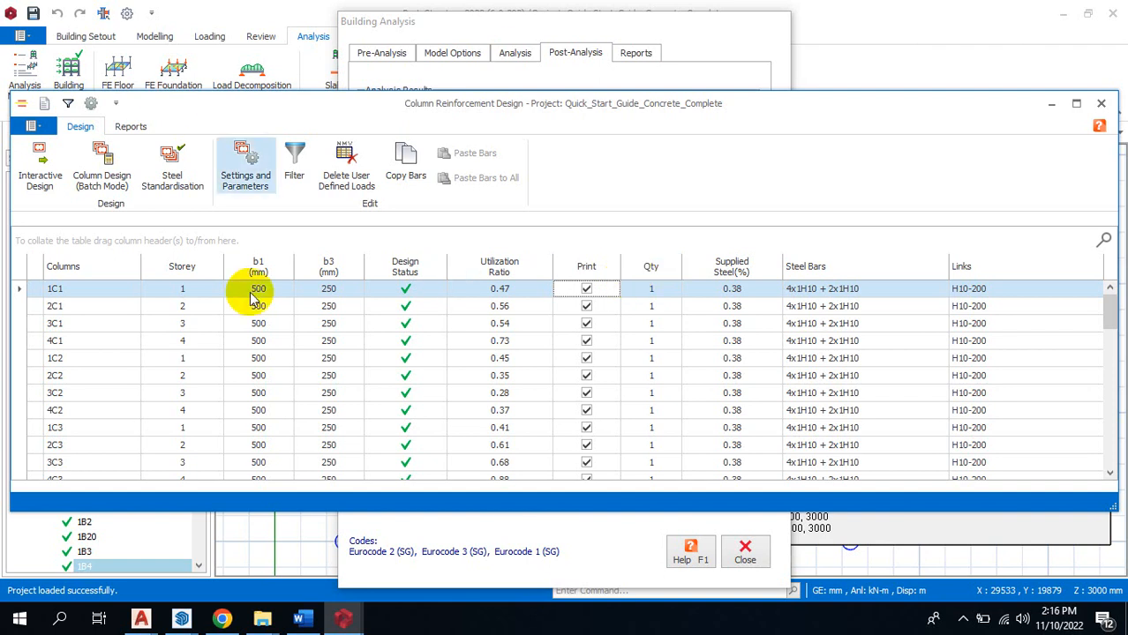
pyautogui.scroll(-5, 212, 340)
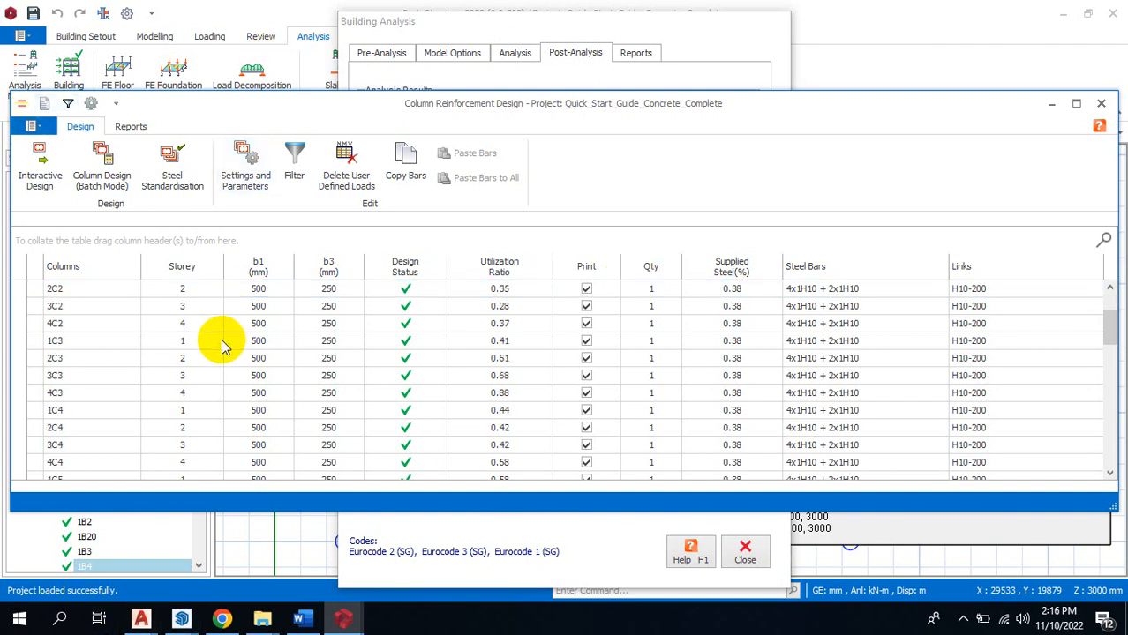
pyautogui.scroll(-10, 219, 353)
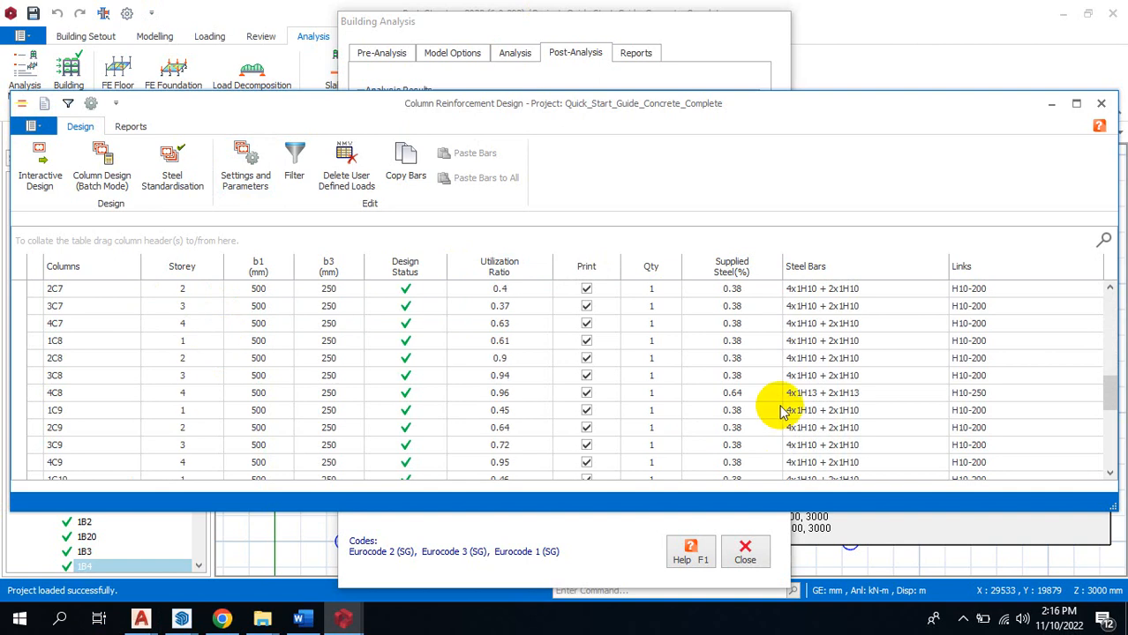
pyautogui.scroll(8, 329, 335)
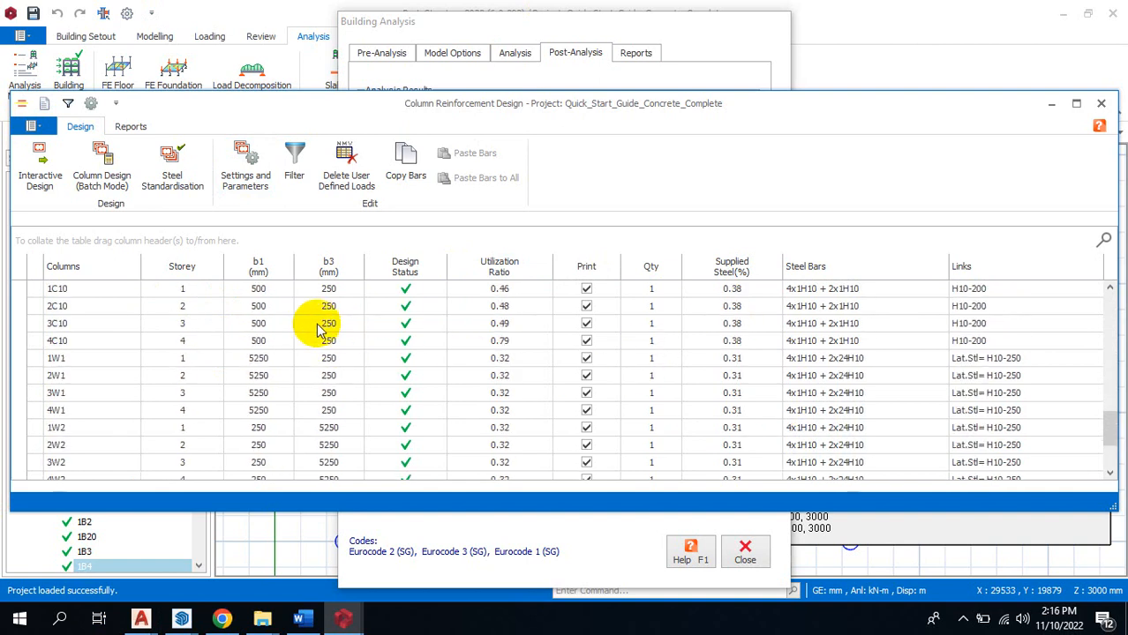
pyautogui.scroll(7, 289, 386)
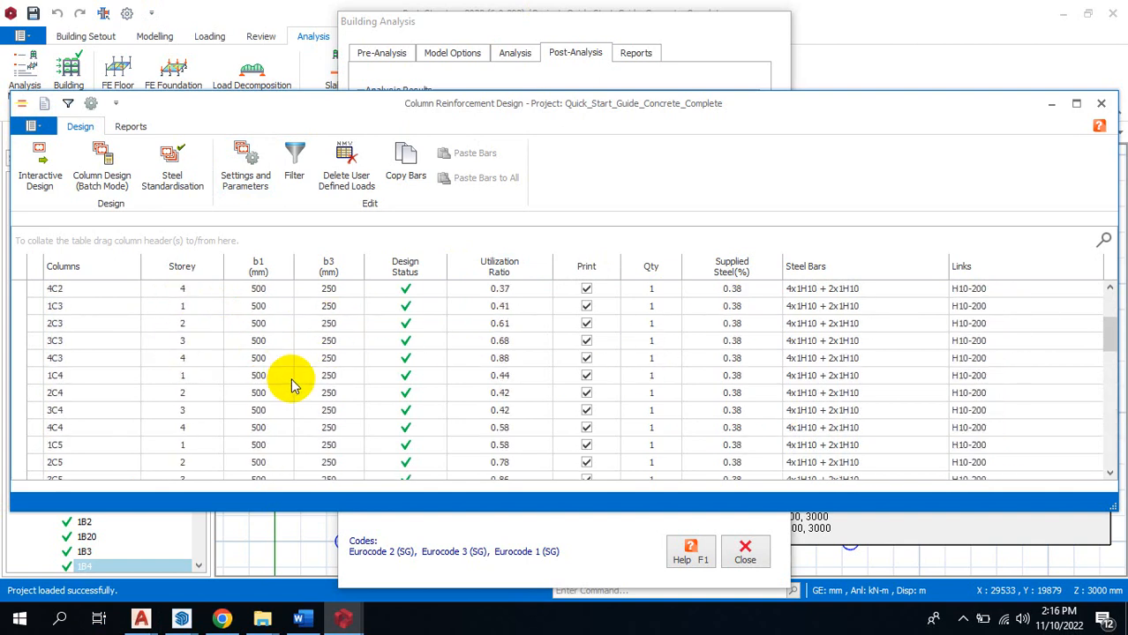
pyautogui.scroll(-9, 294, 392)
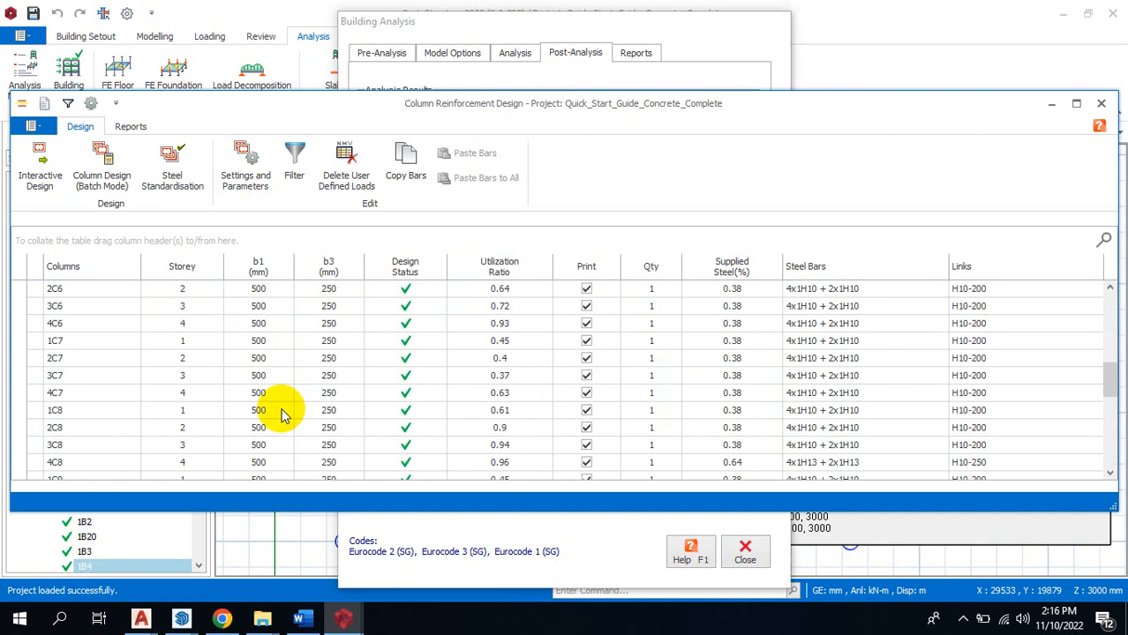
pyautogui.click(1100, 104)
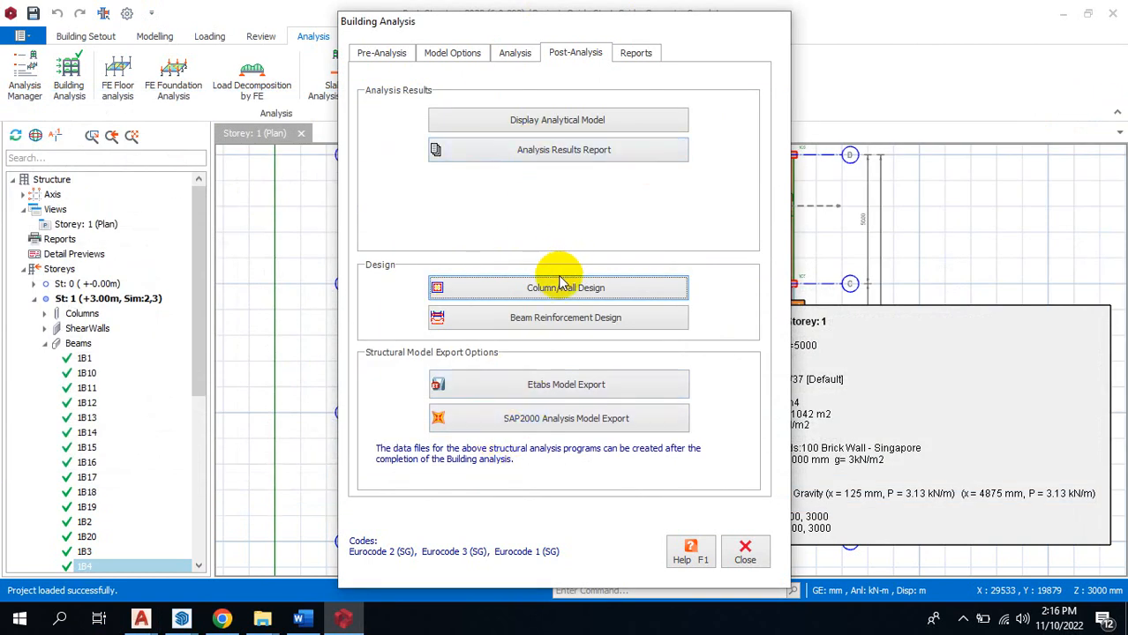
# Reopen Beam Reinforcement Design and look at the grouping options and the general design commands.
pyautogui.click(558, 324)
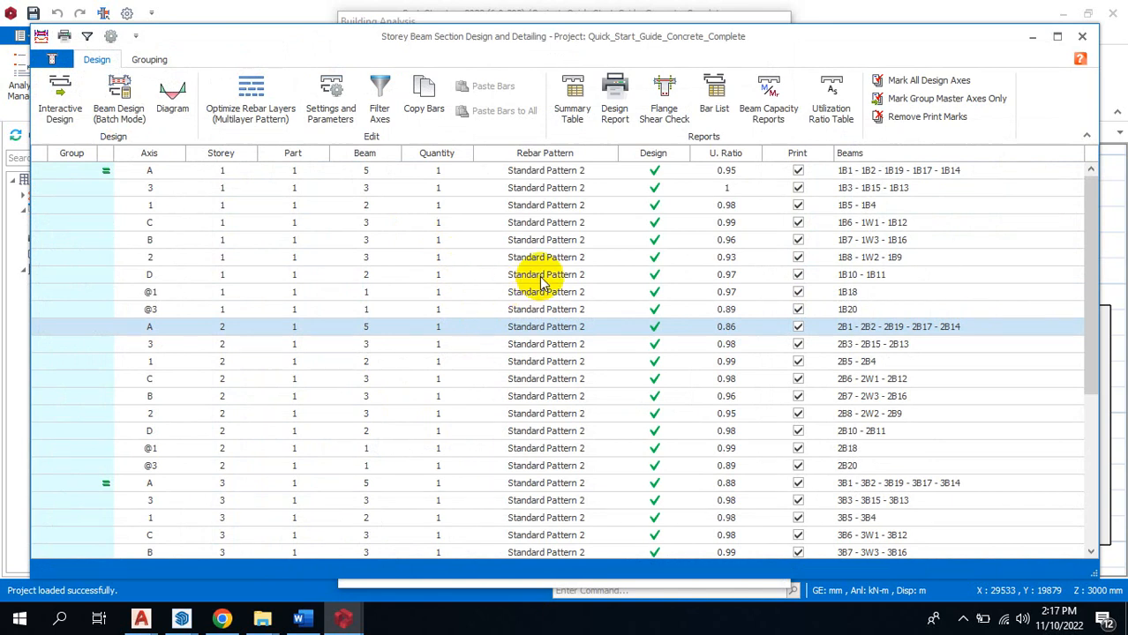
pyautogui.click(146, 59)
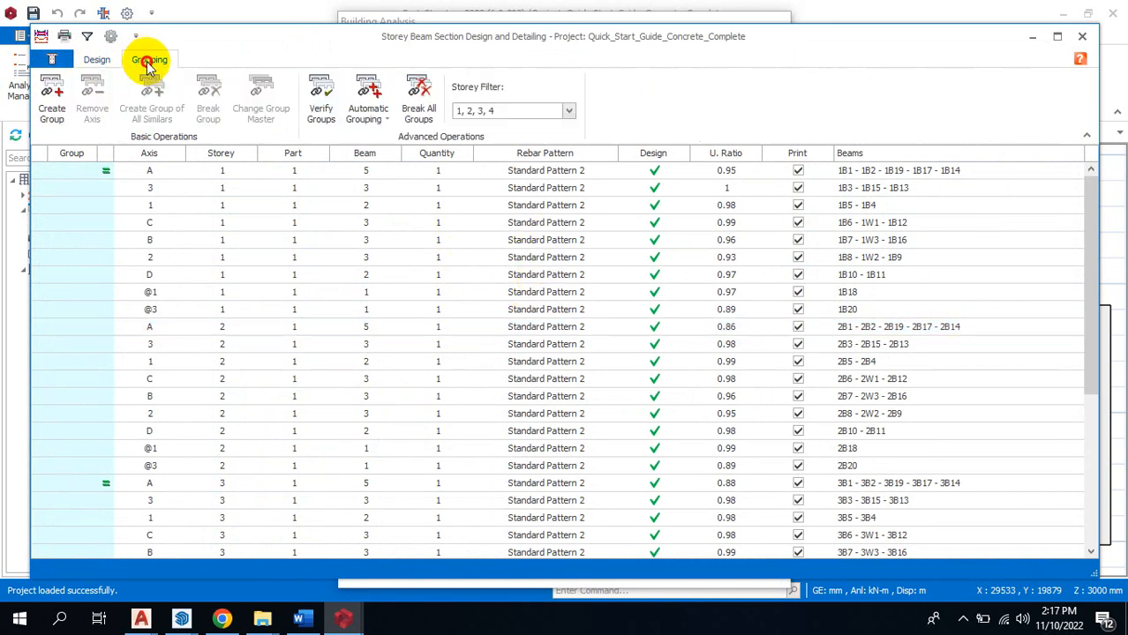
pyautogui.click(97, 59)
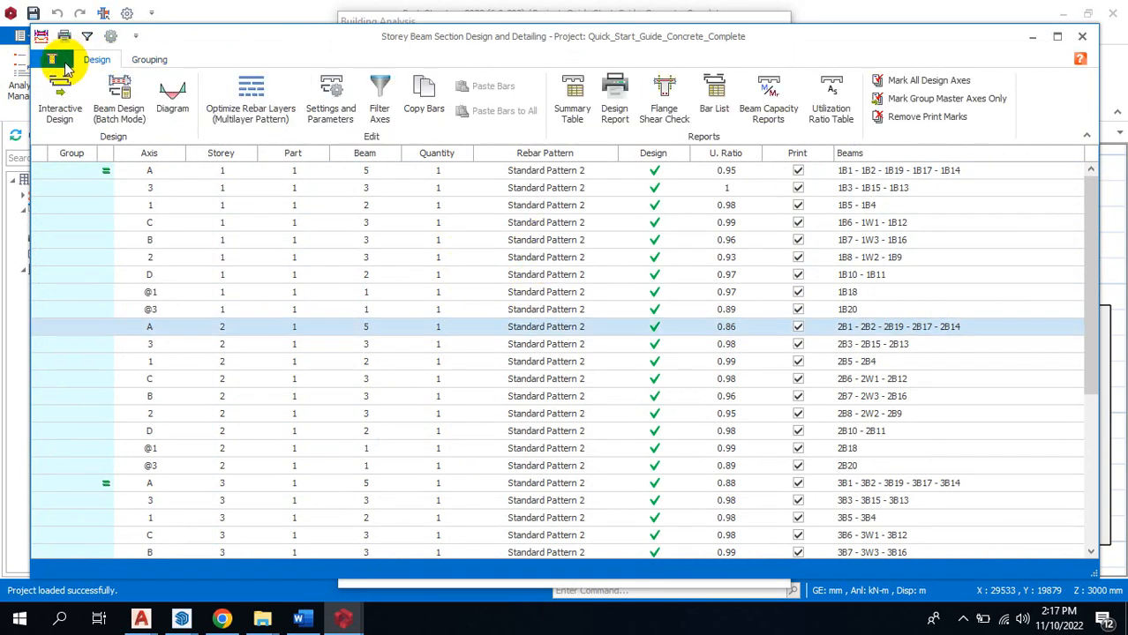
pyautogui.click(51, 59)
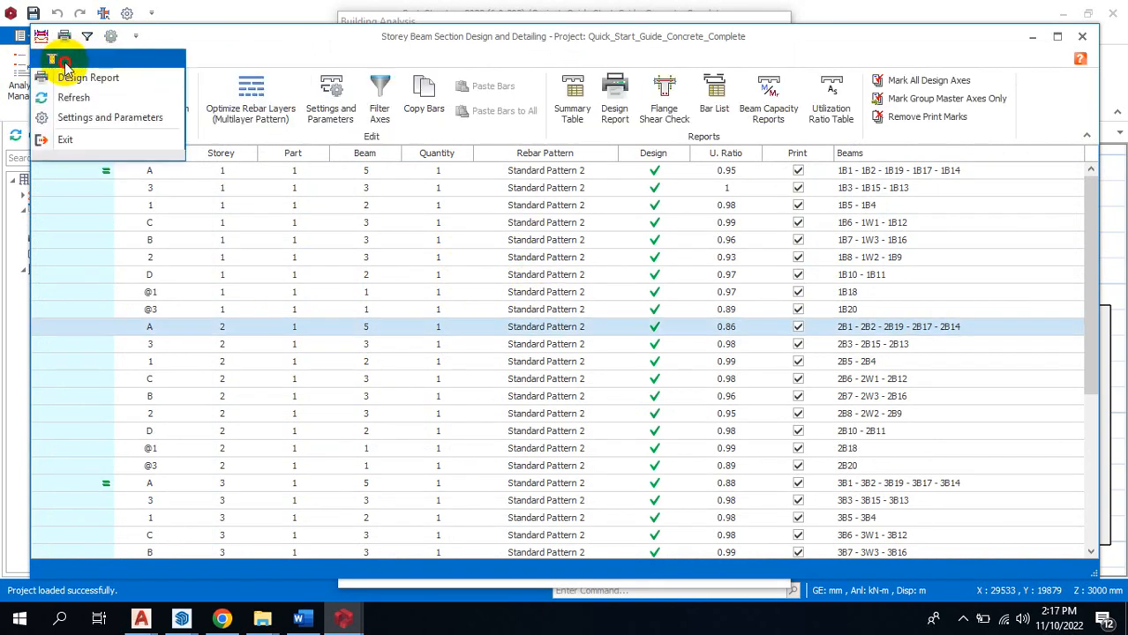
pyautogui.click(226, 76)
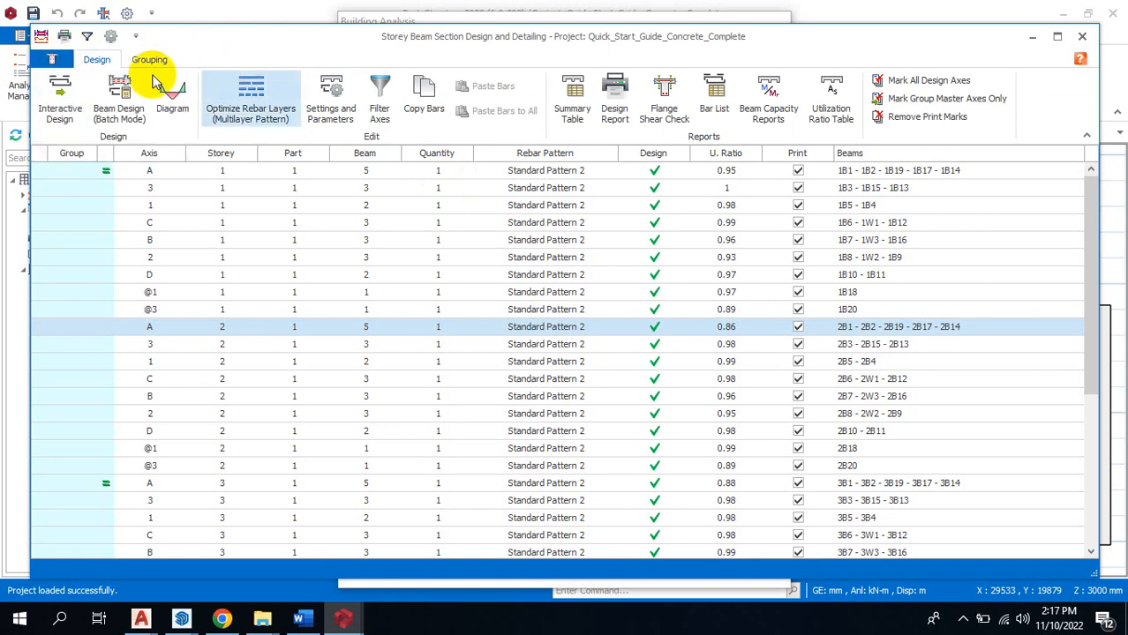
# Open the reinforcement data for the storey 2 beams on axis A, examine the bars along all spans, and display the beam geometry data.
pyautogui.click(62, 95)
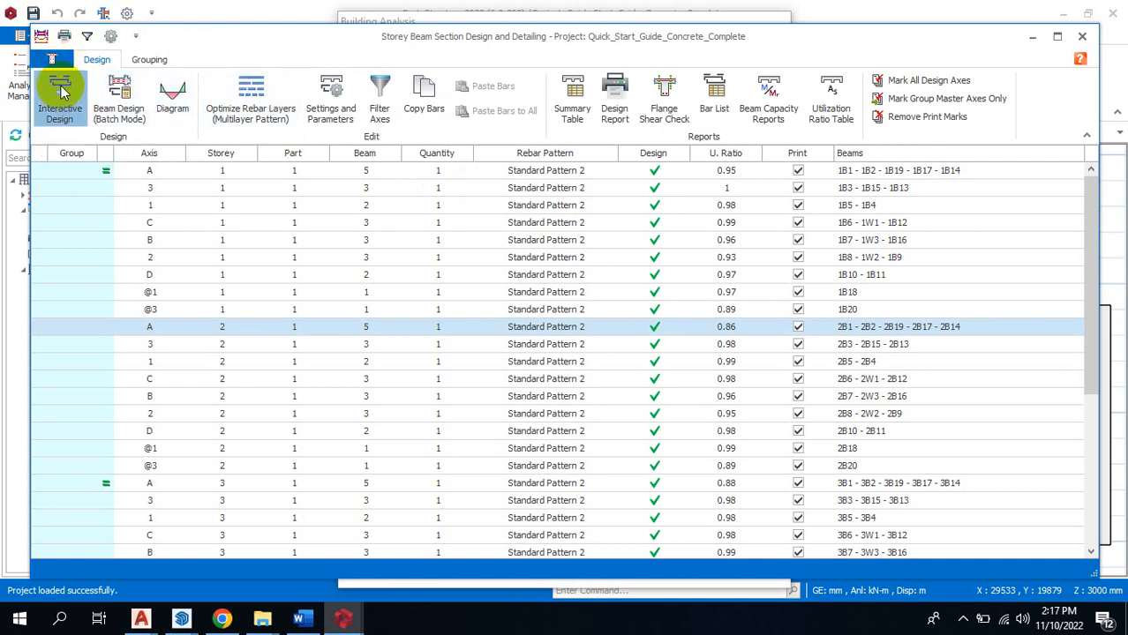
pyautogui.doubleClick(179, 327)
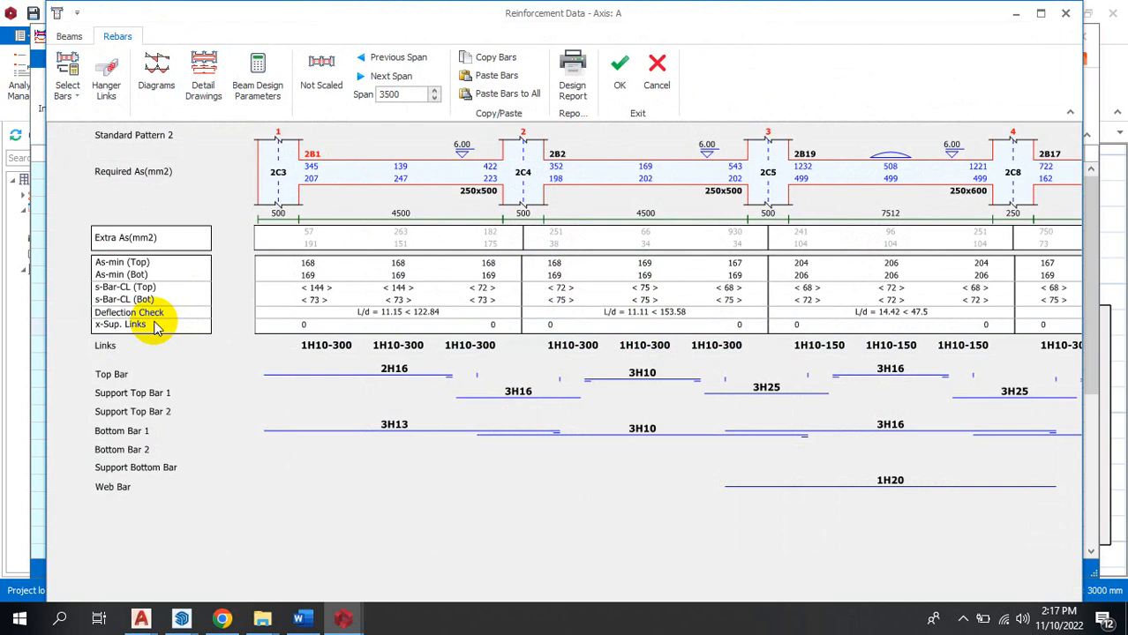
pyautogui.scroll(-5, 484, 551)
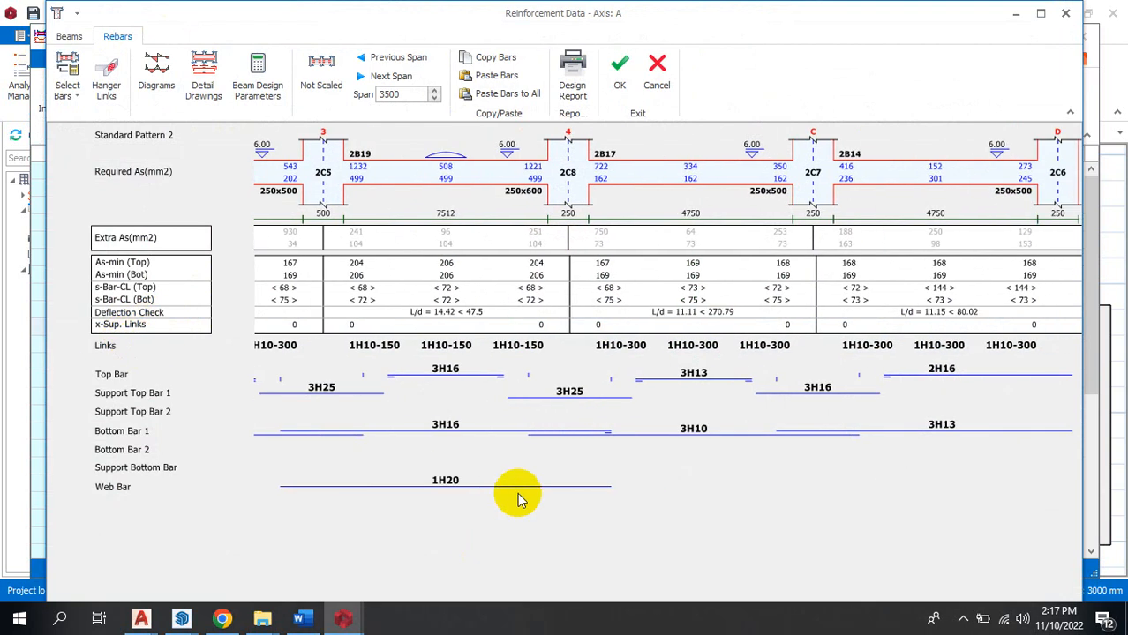
pyautogui.scroll(5, 503, 511)
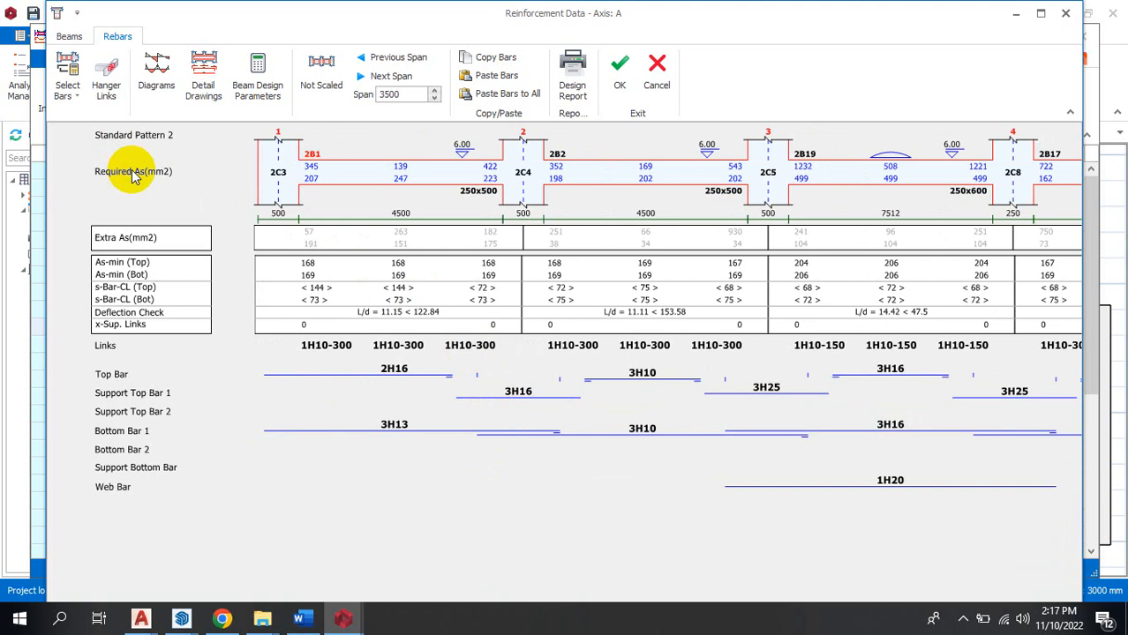
pyautogui.click(81, 38)
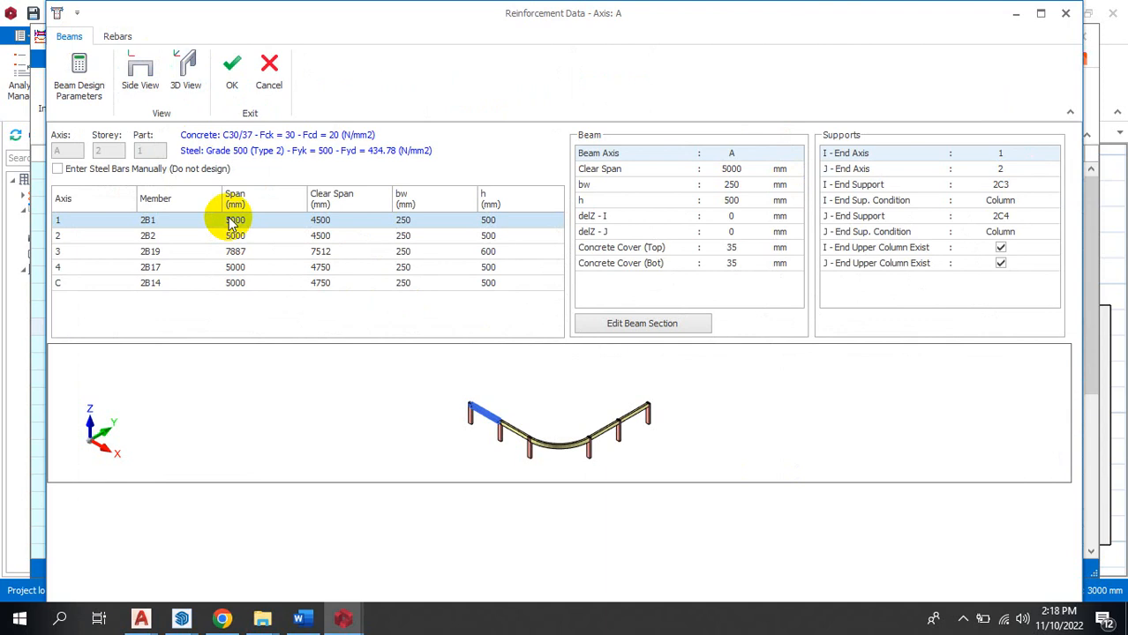
# Examine the 3D model of the storey 2 axis A beams and their columns from several zoom distances.
pyautogui.scroll(5, 554, 415)
pyautogui.scroll(-5, 521, 419)
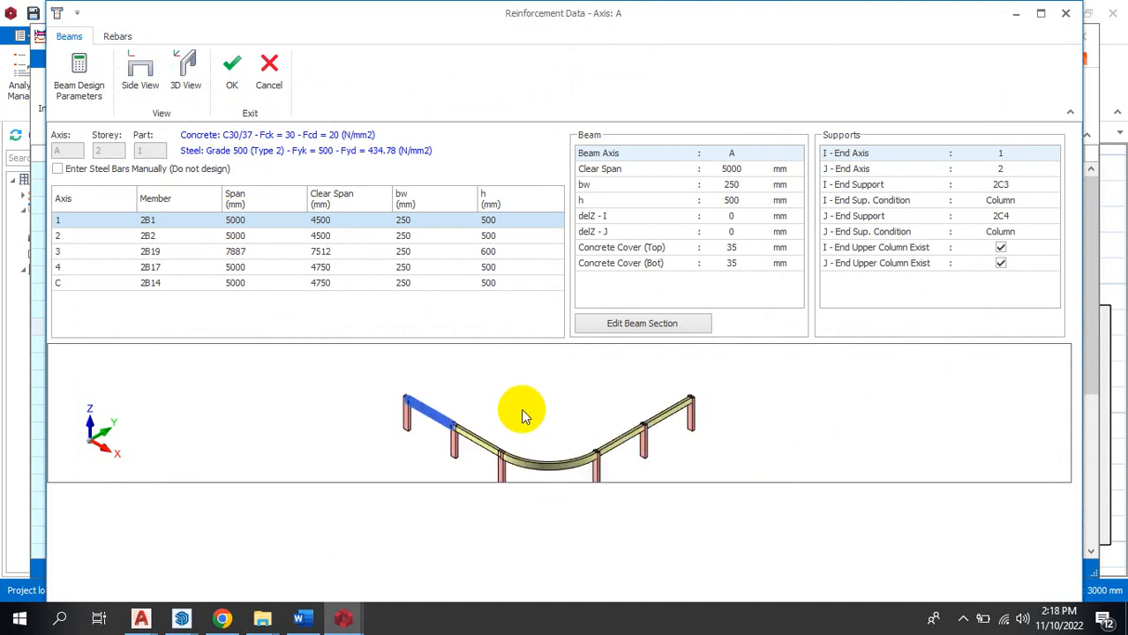
pyautogui.scroll(6, 491, 447)
pyautogui.scroll(-2, 415, 331)
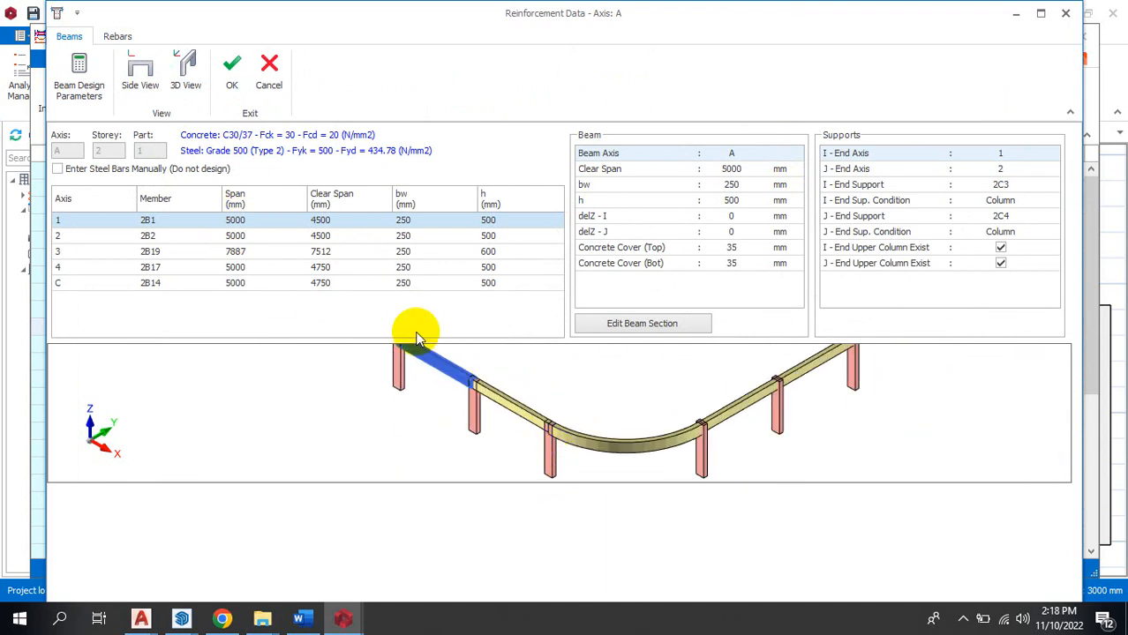
pyautogui.scroll(3, 441, 372)
pyautogui.scroll(-2, 478, 390)
pyautogui.scroll(4, 615, 424)
pyautogui.scroll(-4, 360, 365)
pyautogui.scroll(4, 445, 380)
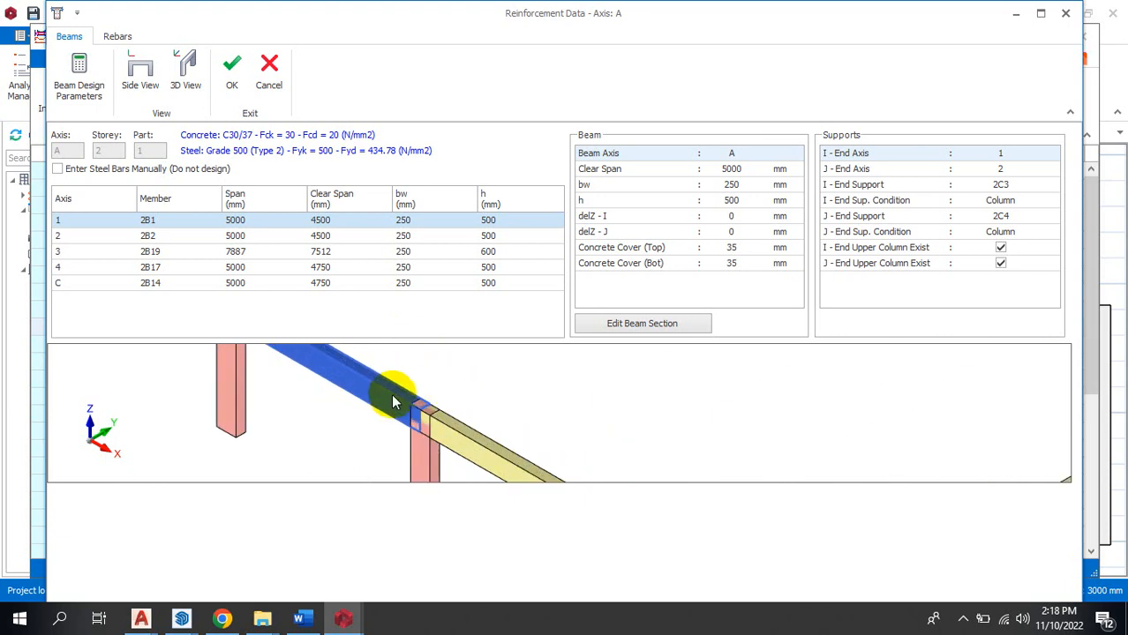
pyautogui.scroll(-3, 399, 406)
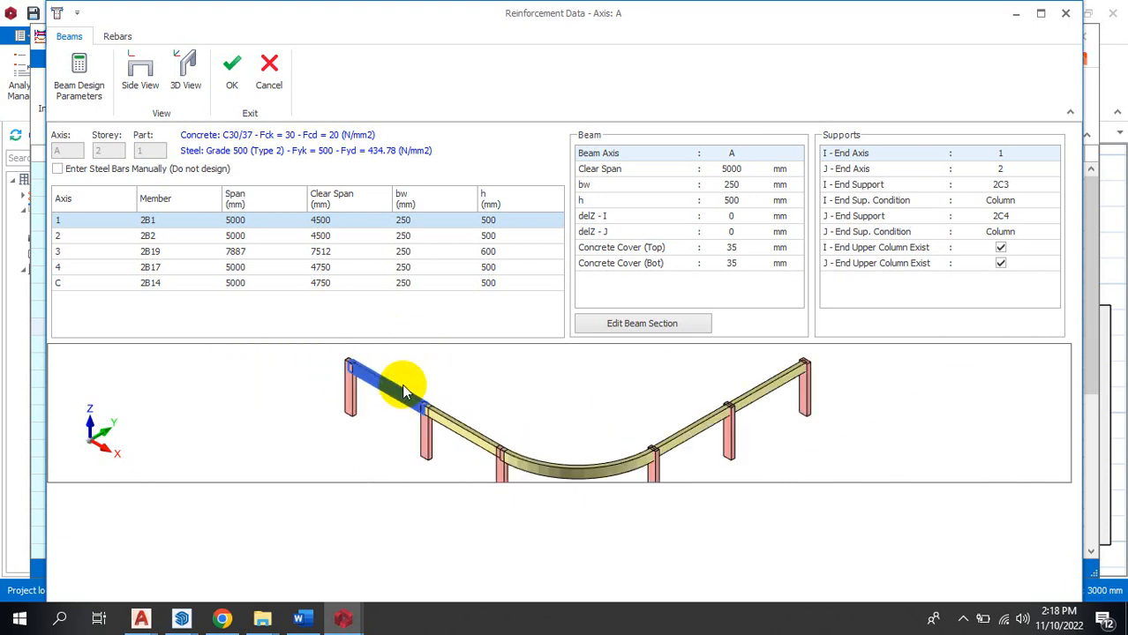
pyautogui.scroll(-3, 402, 384)
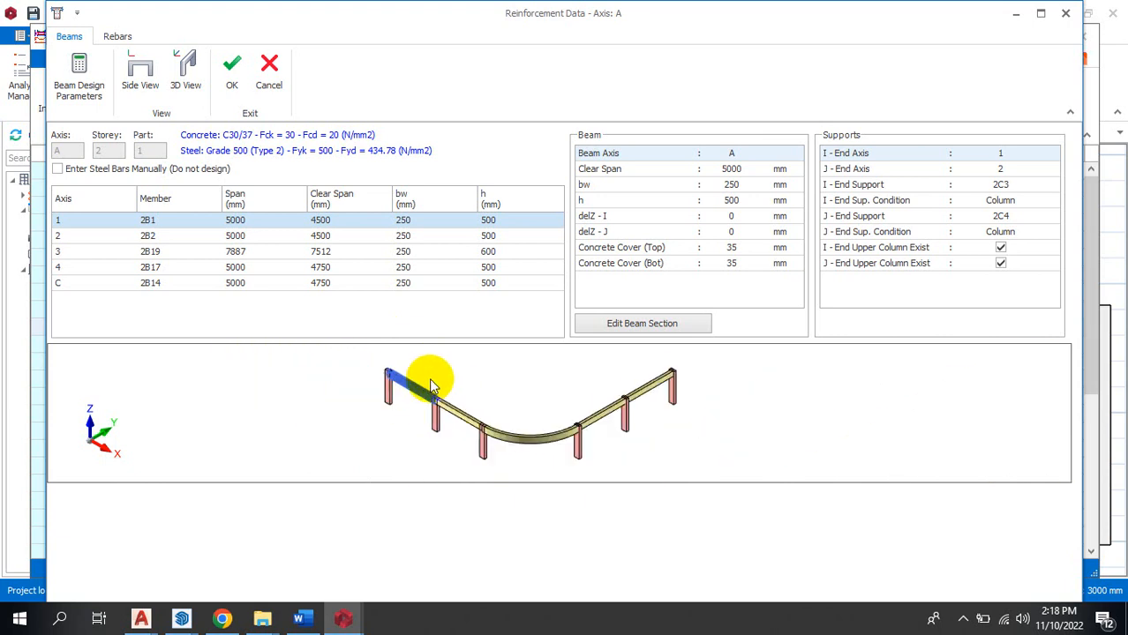
# Compare the side view and the 3D view of the axis A beams, and close the reinforcement data with OK.
pyautogui.click(144, 78)
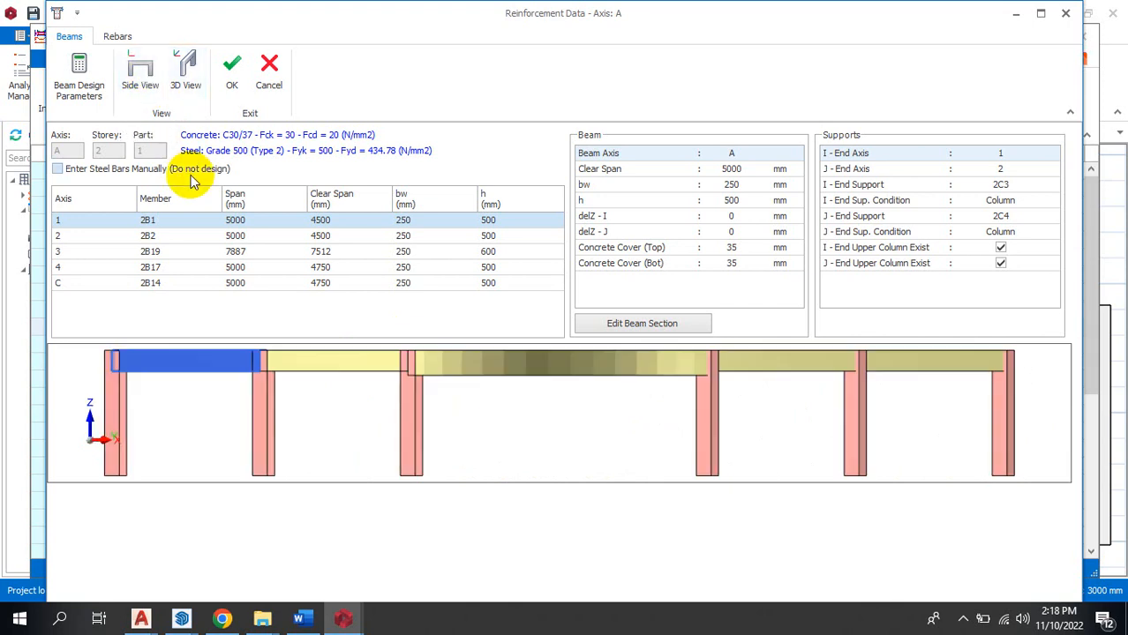
pyautogui.click(189, 74)
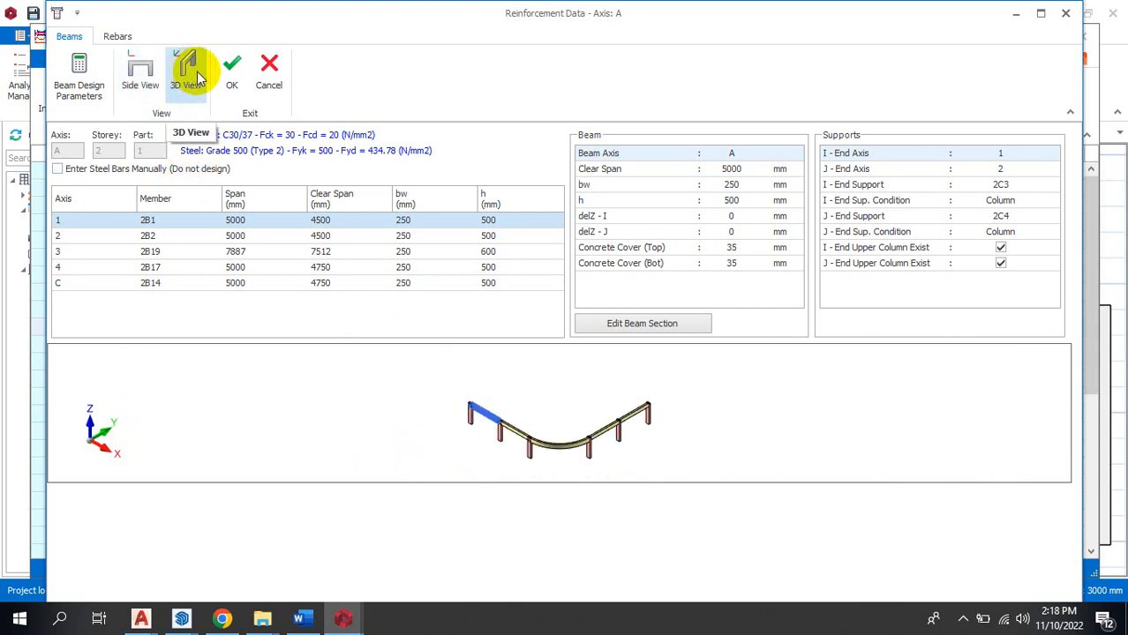
pyautogui.click(142, 76)
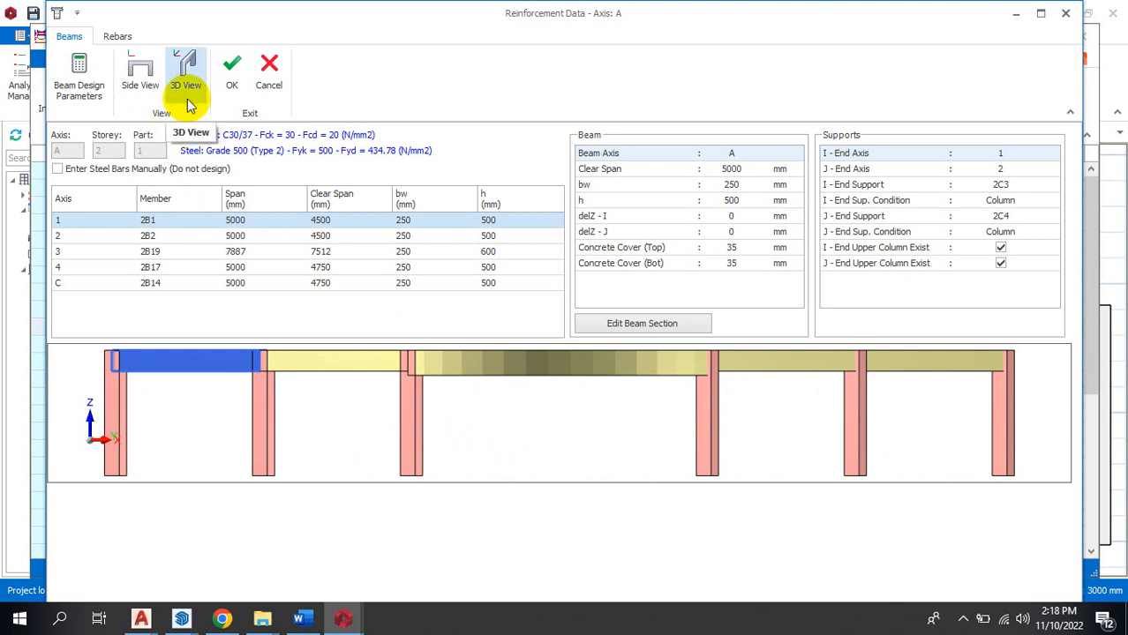
pyautogui.click(153, 81)
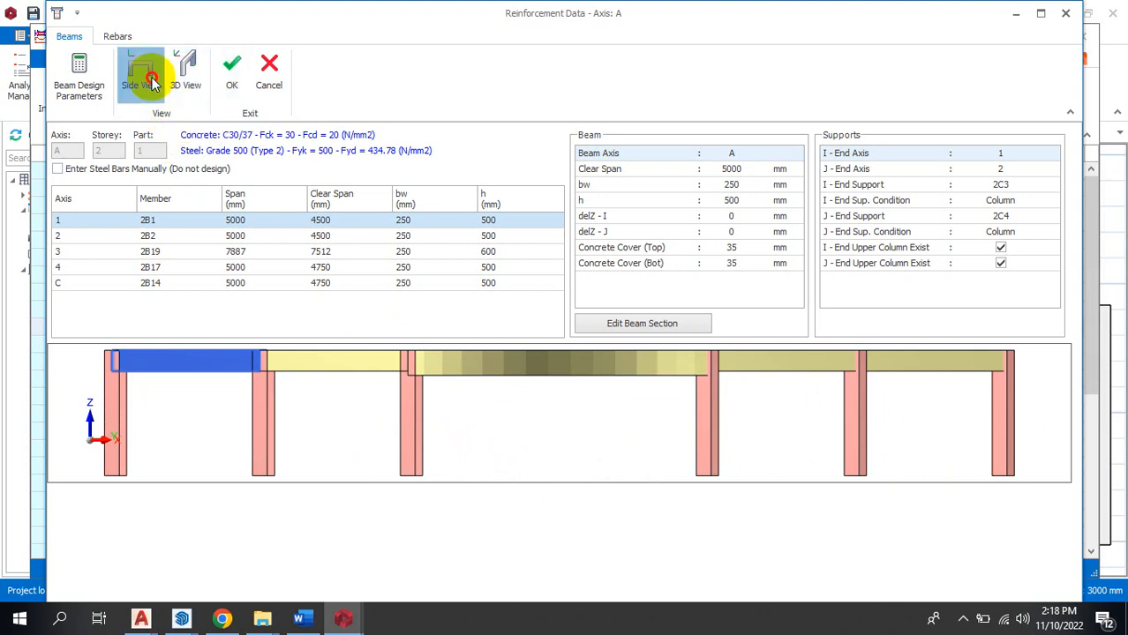
pyautogui.click(228, 64)
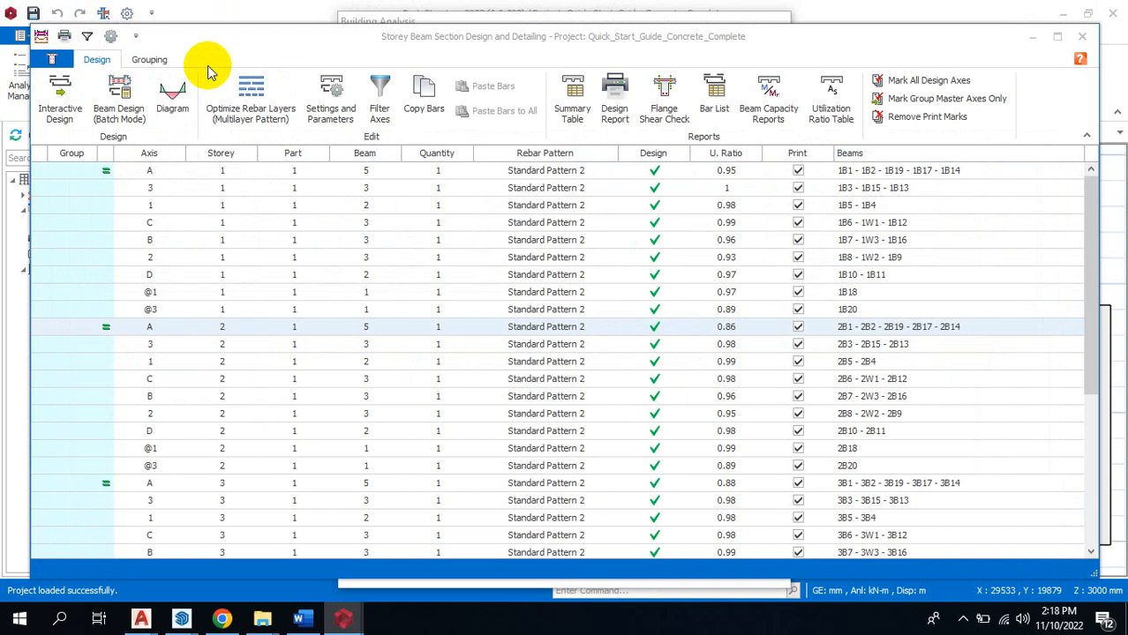
# Review the beam geometry and rebars of storey 2 axis A again, and close the beam design and Building Analysis windows.
pyautogui.click(59, 106)
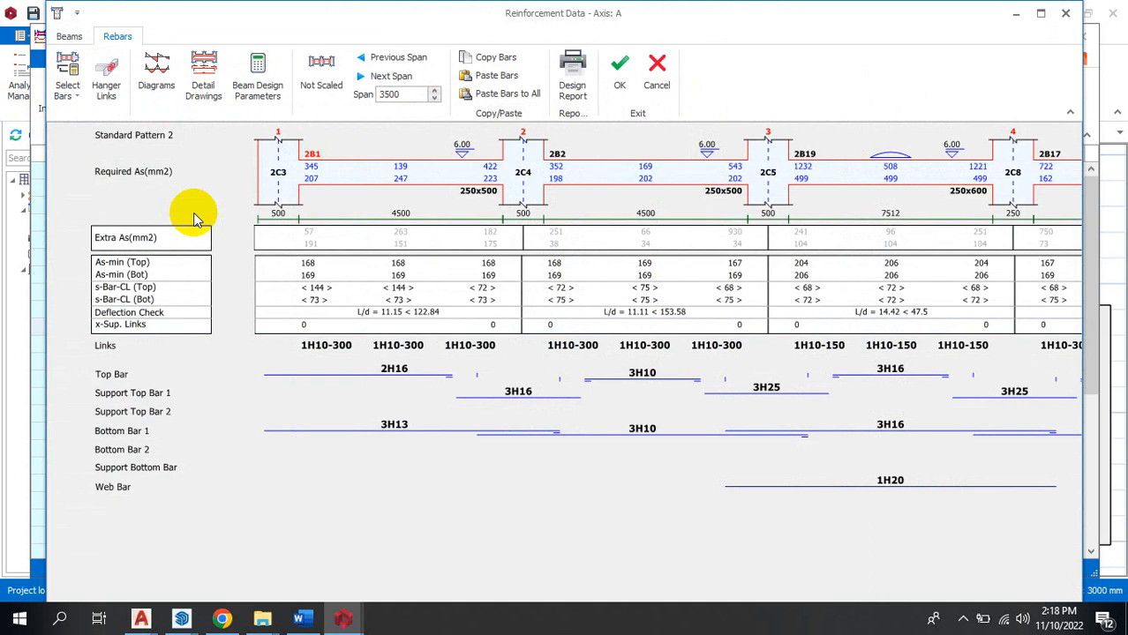
pyautogui.click(71, 37)
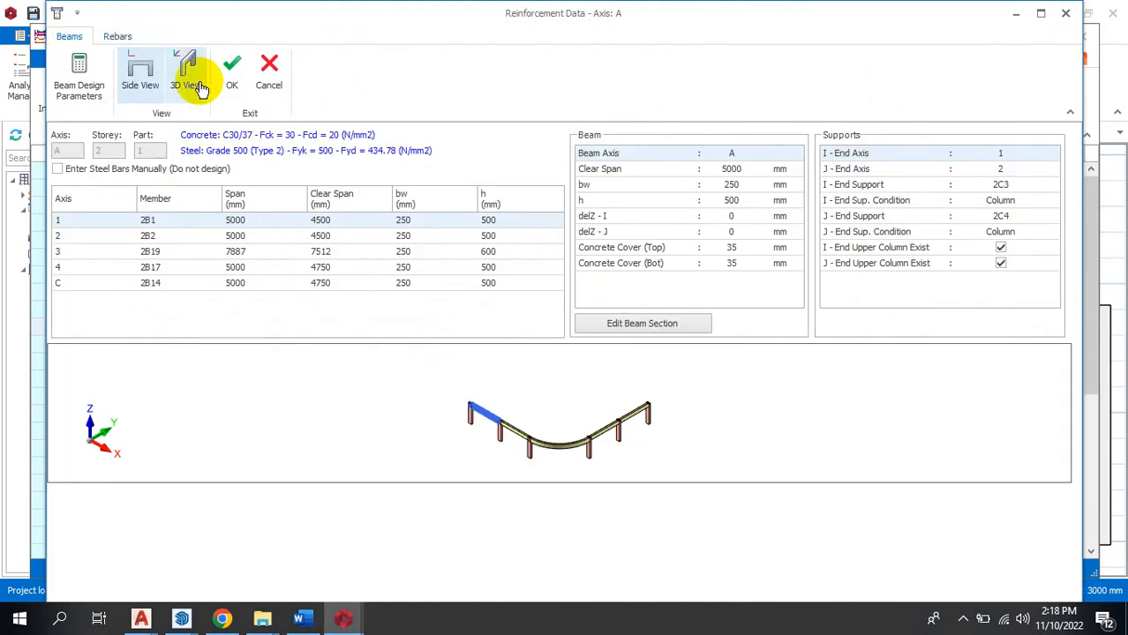
pyautogui.click(119, 37)
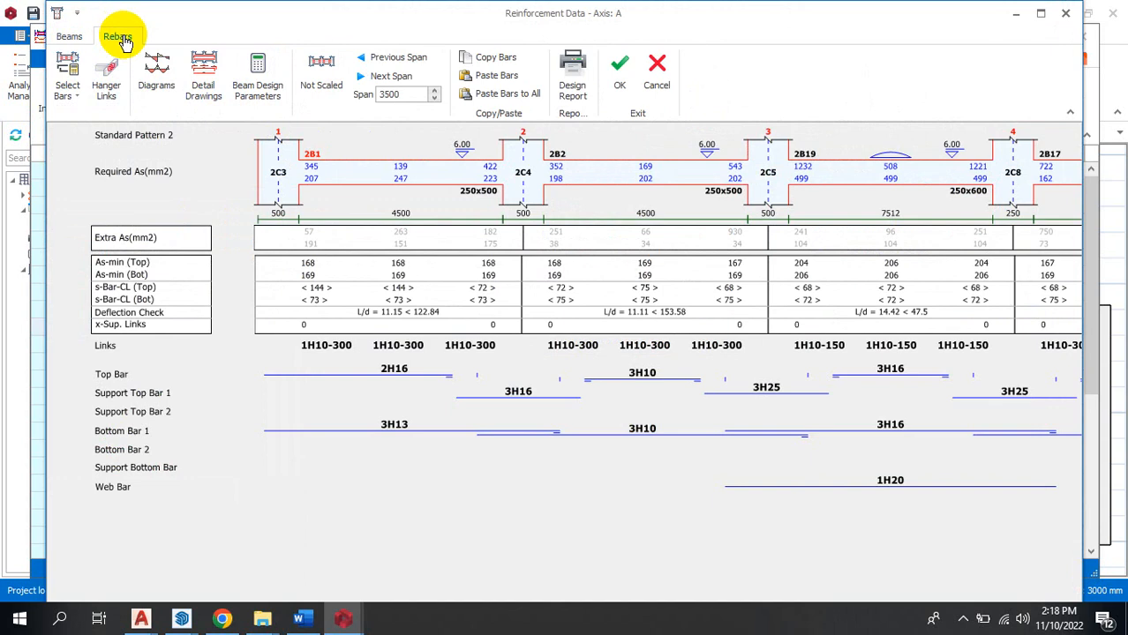
pyautogui.click(621, 60)
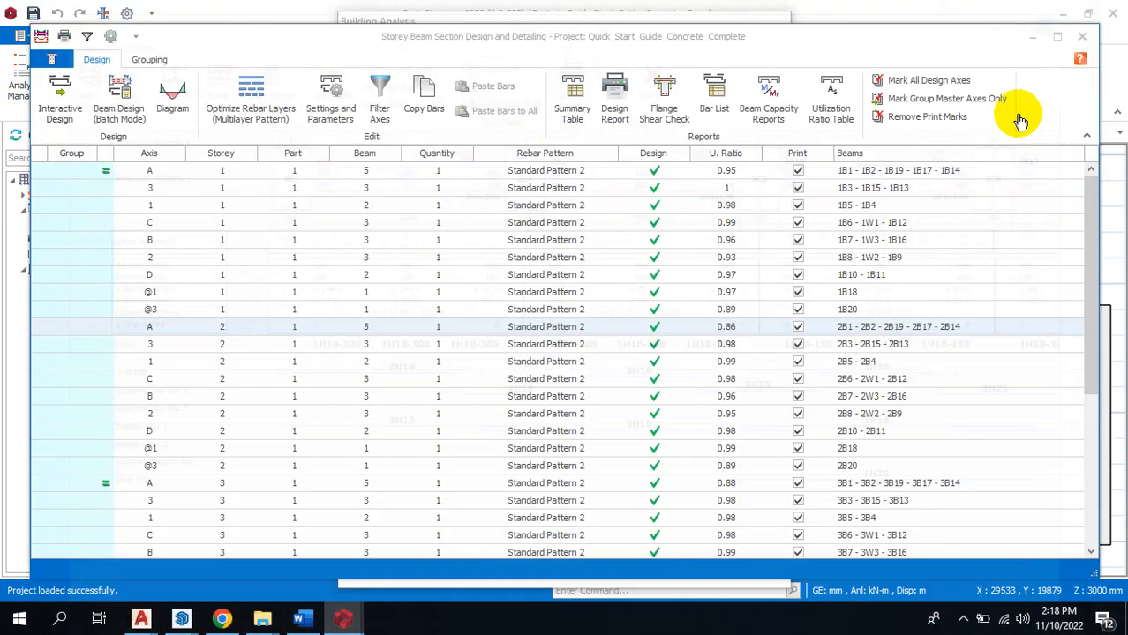
pyautogui.click(1080, 38)
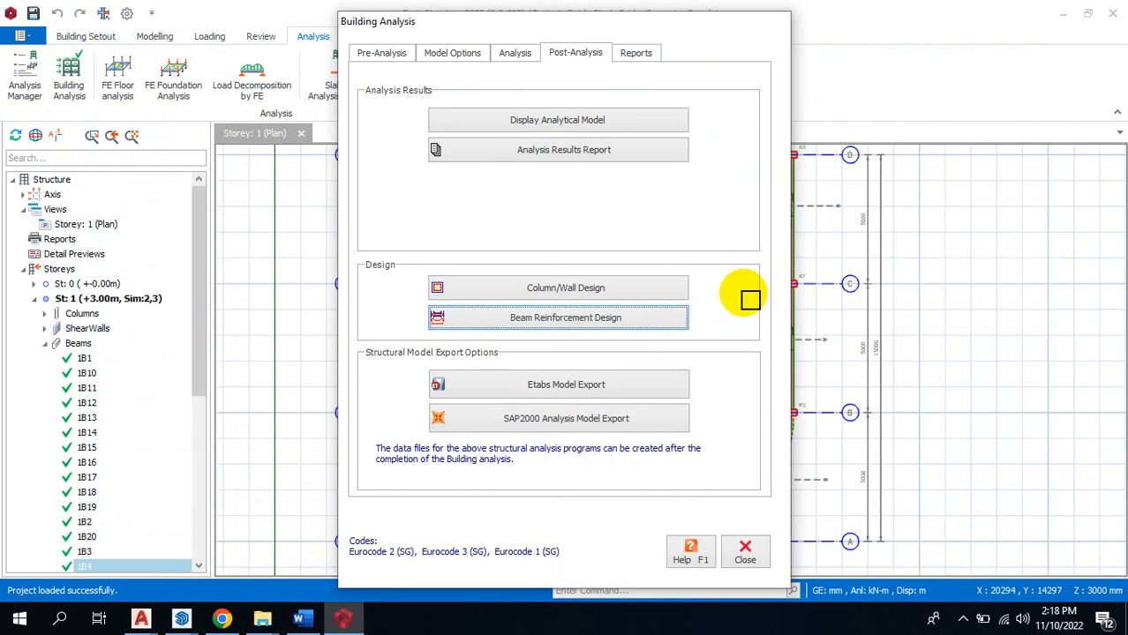
pyautogui.click(744, 551)
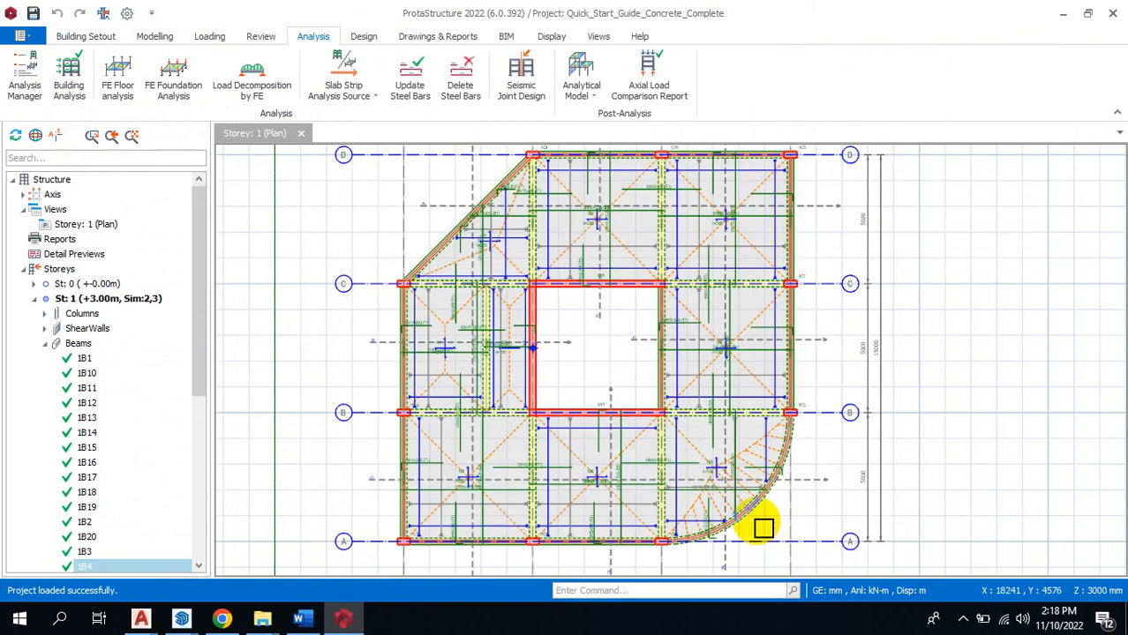
pyautogui.click(366, 40)
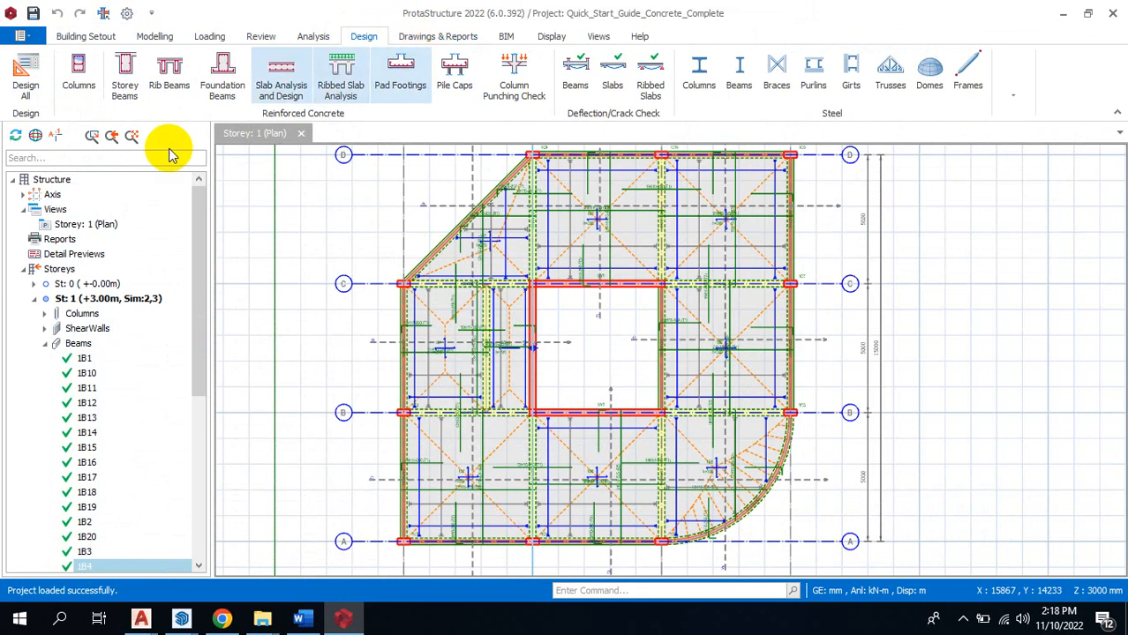
pyautogui.click(931, 85)
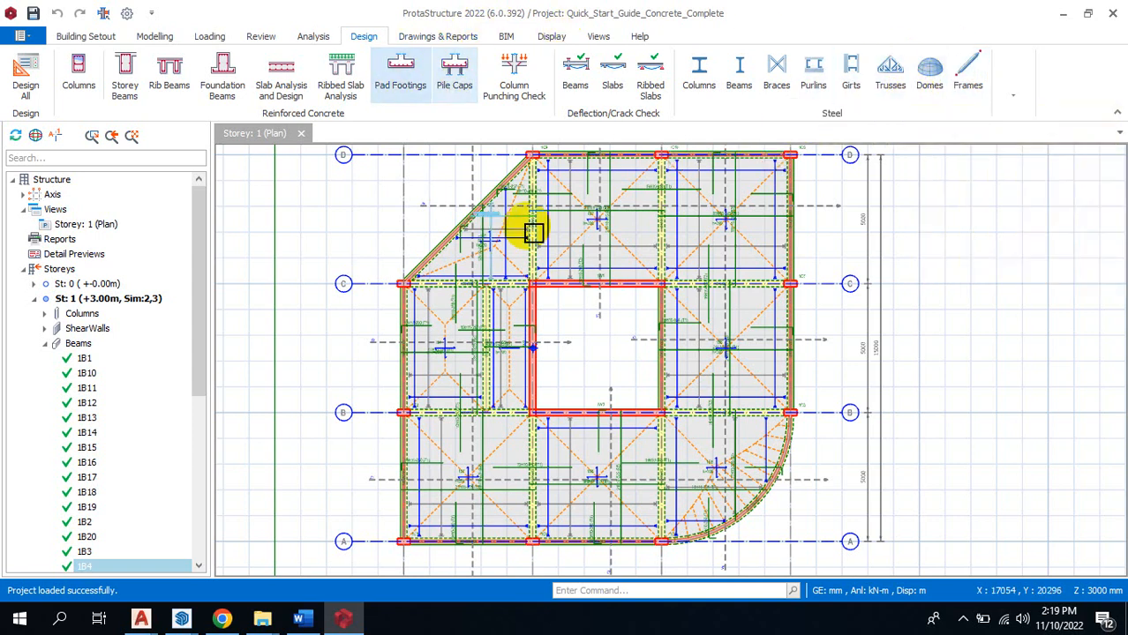
pyautogui.click(97, 36)
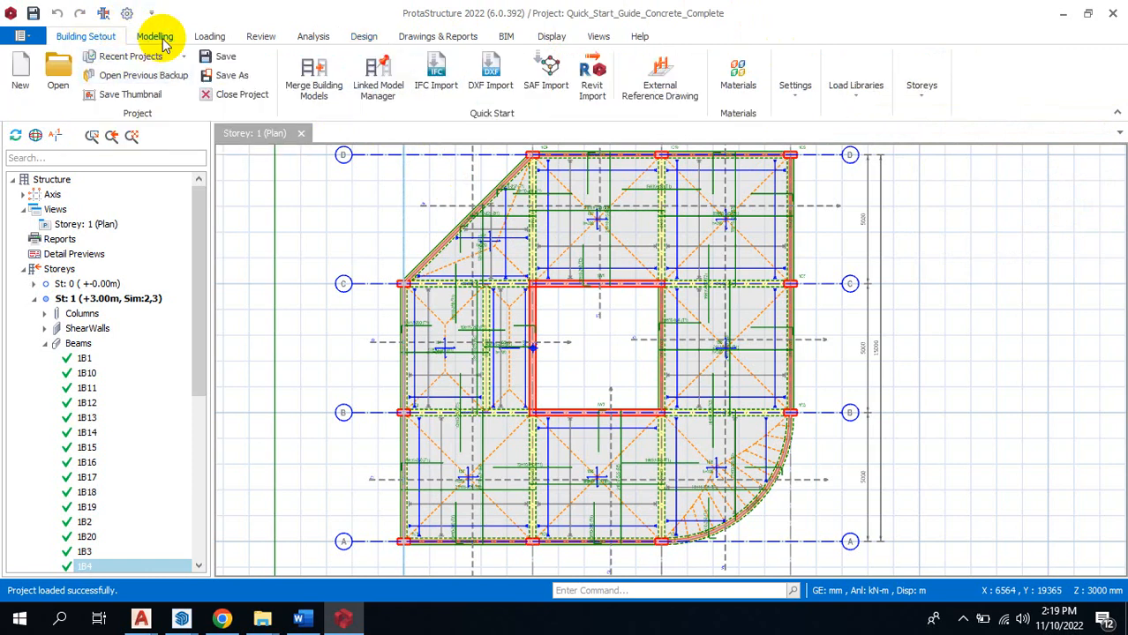
pyautogui.click(161, 40)
# Generate column application drawing previews for storeys 1 to 4.
pyautogui.click(412, 38)
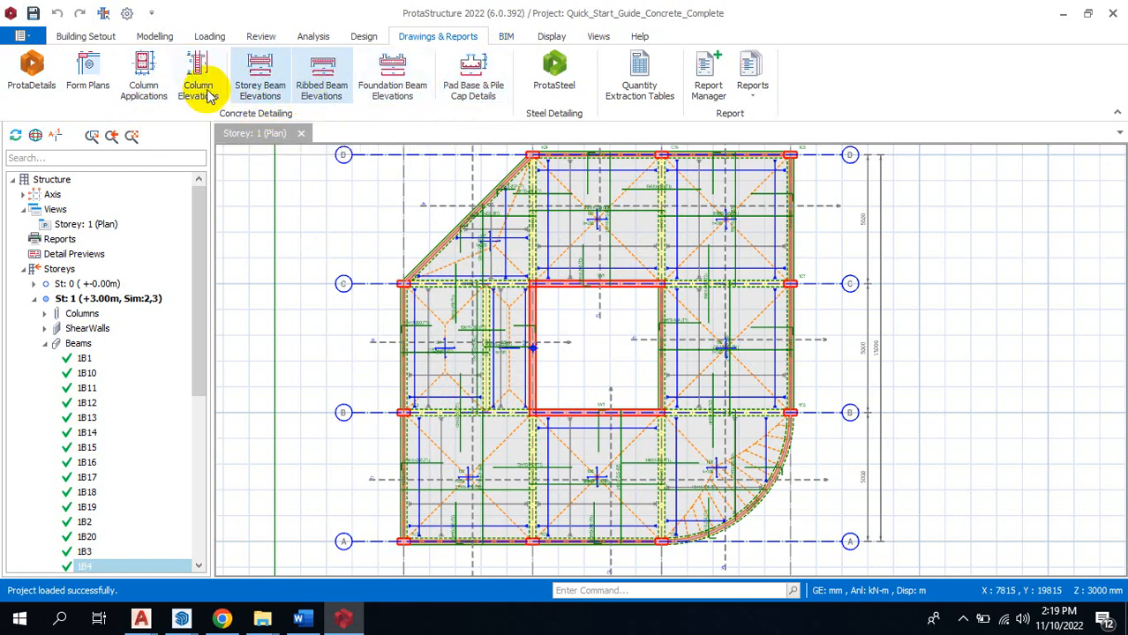
pyautogui.click(146, 77)
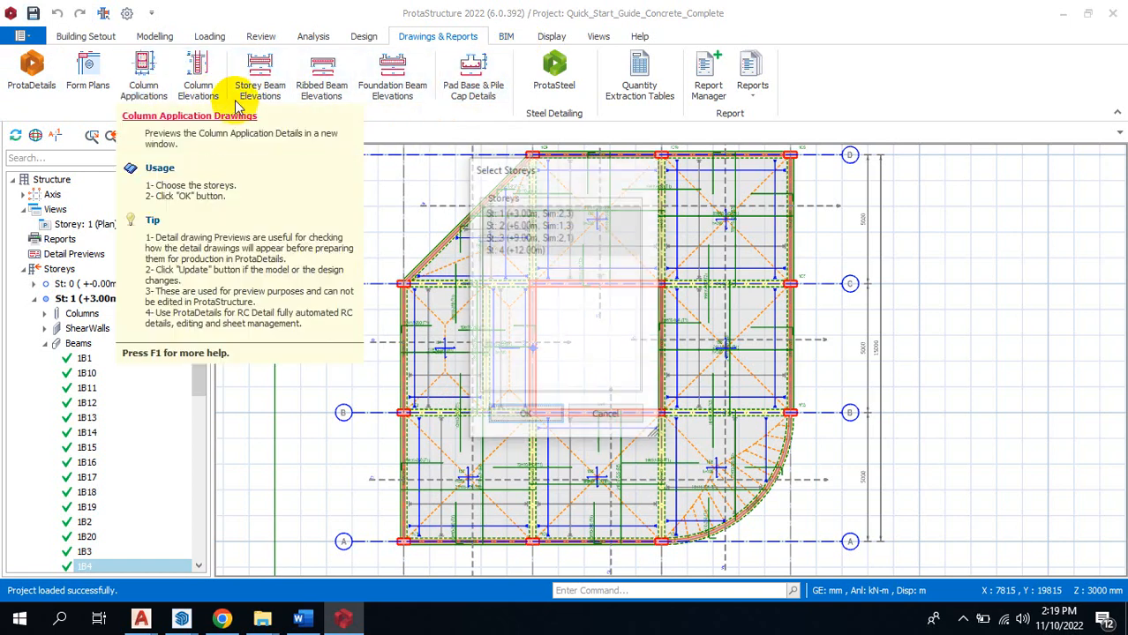
pyautogui.click(515, 423)
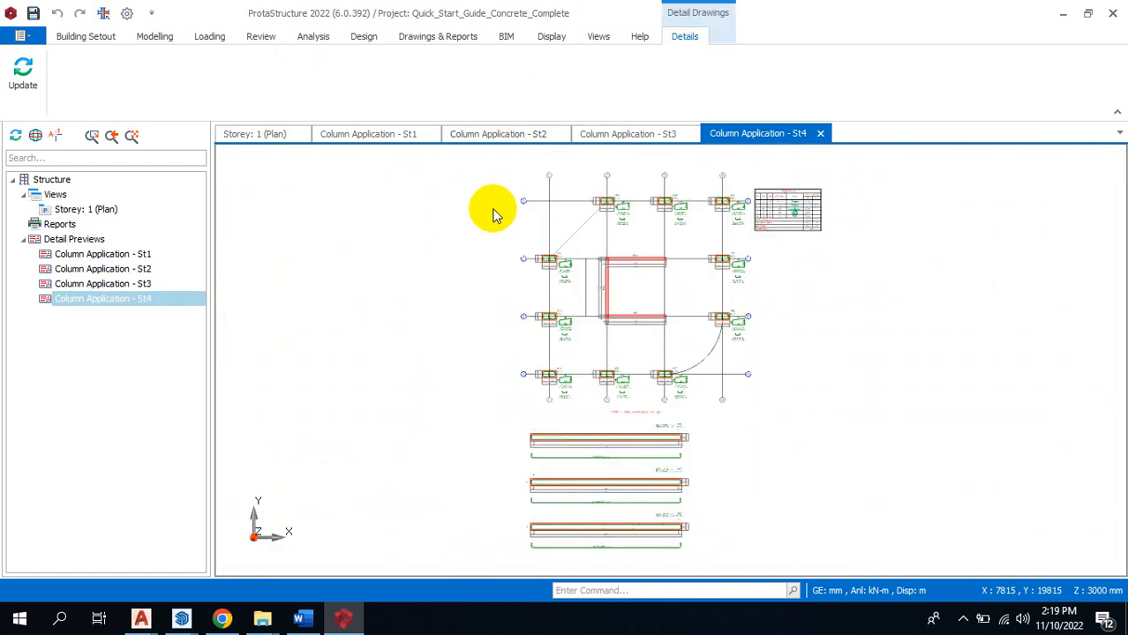
# Examine the column details and wall sections in the storey 4 column application drawing.
pyautogui.scroll(6, 604, 370)
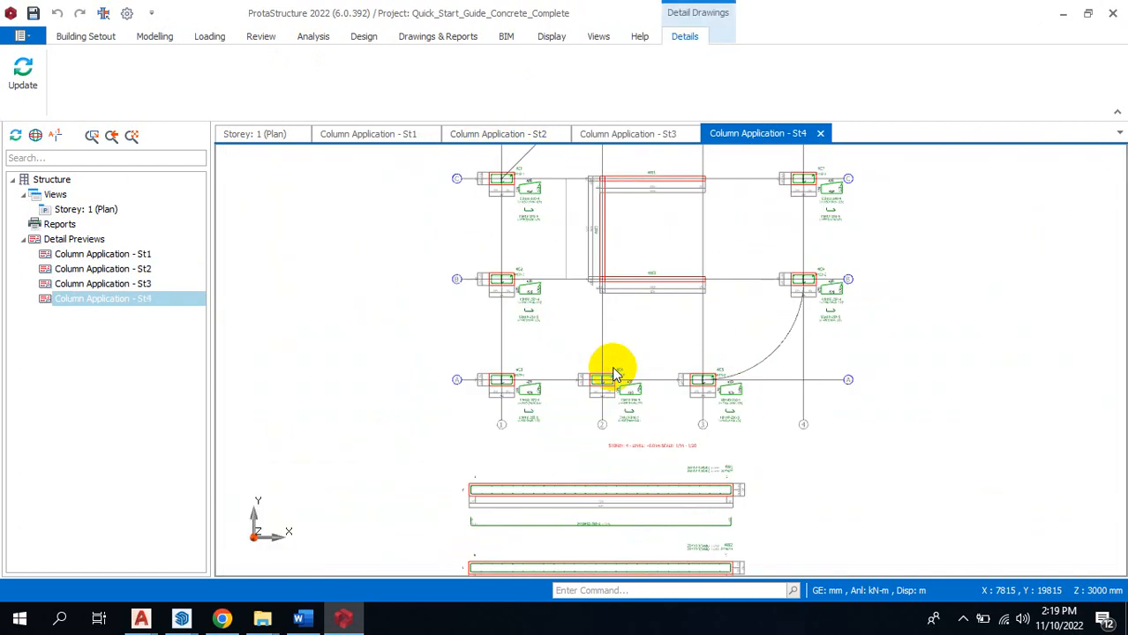
pyautogui.scroll(-6, 607, 377)
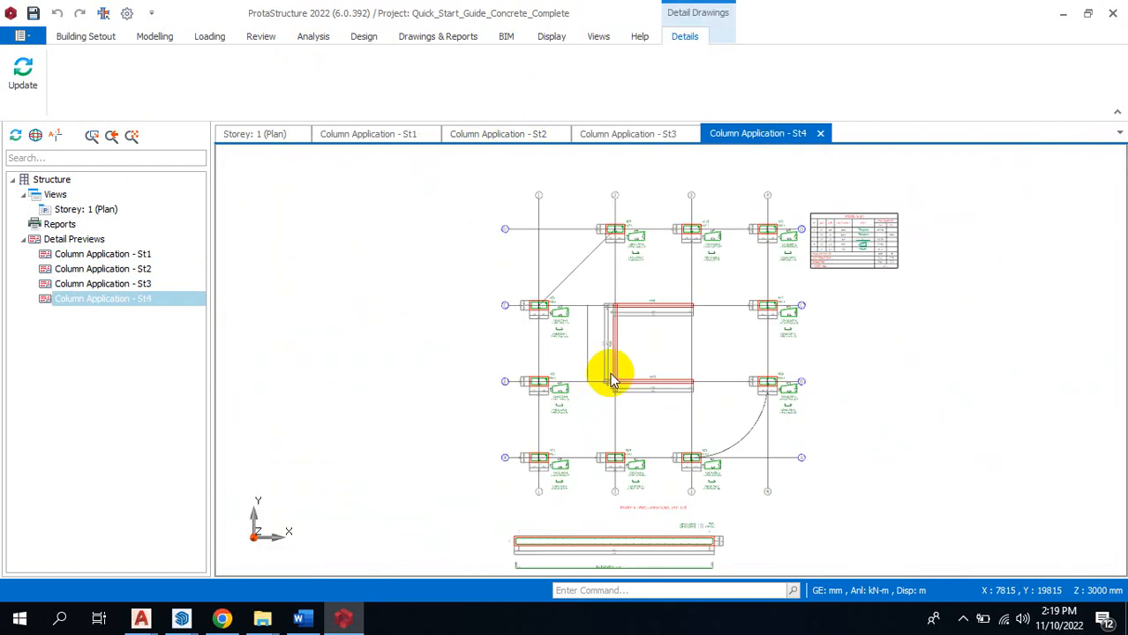
pyautogui.scroll(7, 671, 423)
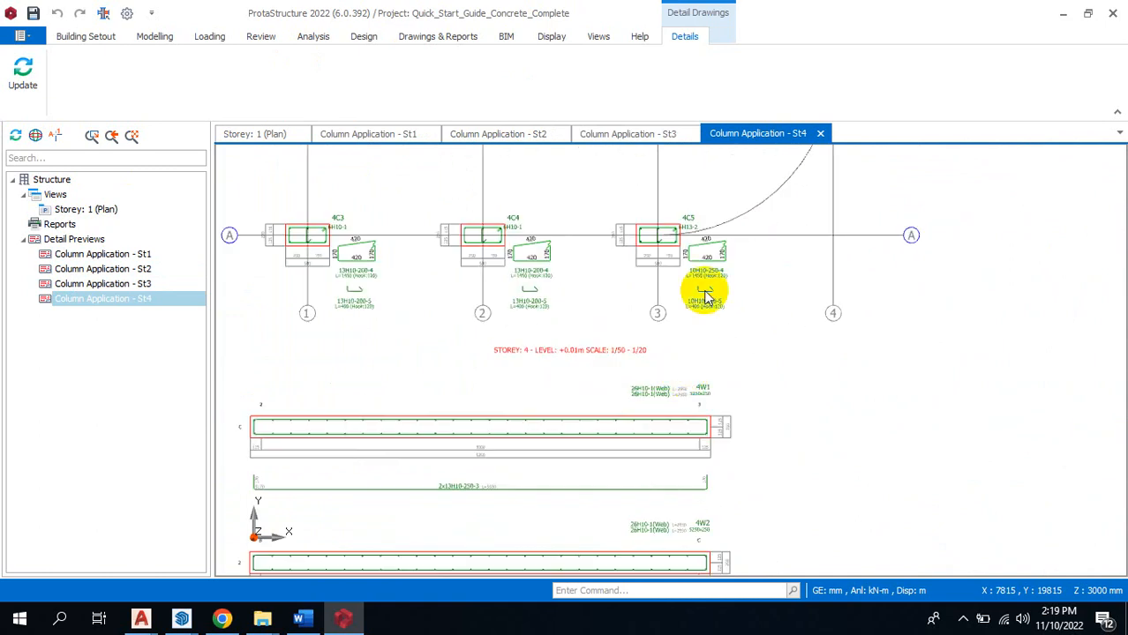
pyautogui.scroll(-5, 733, 406)
pyautogui.scroll(4, 685, 283)
pyautogui.scroll(-6, 621, 369)
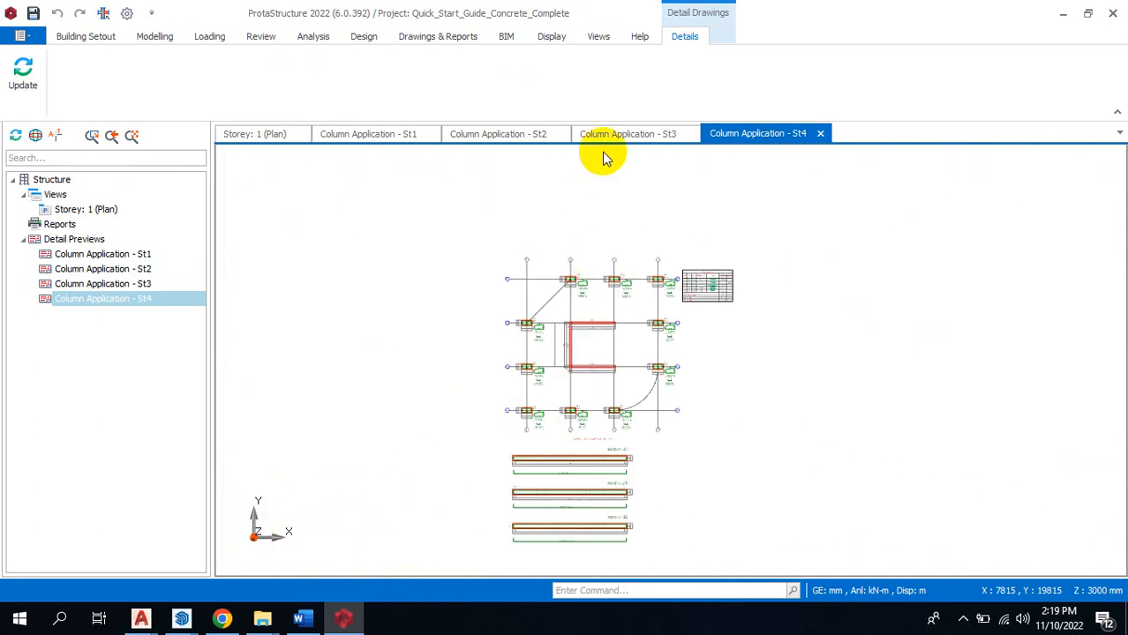
# View the storey 3 and storey 2 column application drawings, and close all four column previews.
pyautogui.click(652, 139)
pyautogui.click(525, 134)
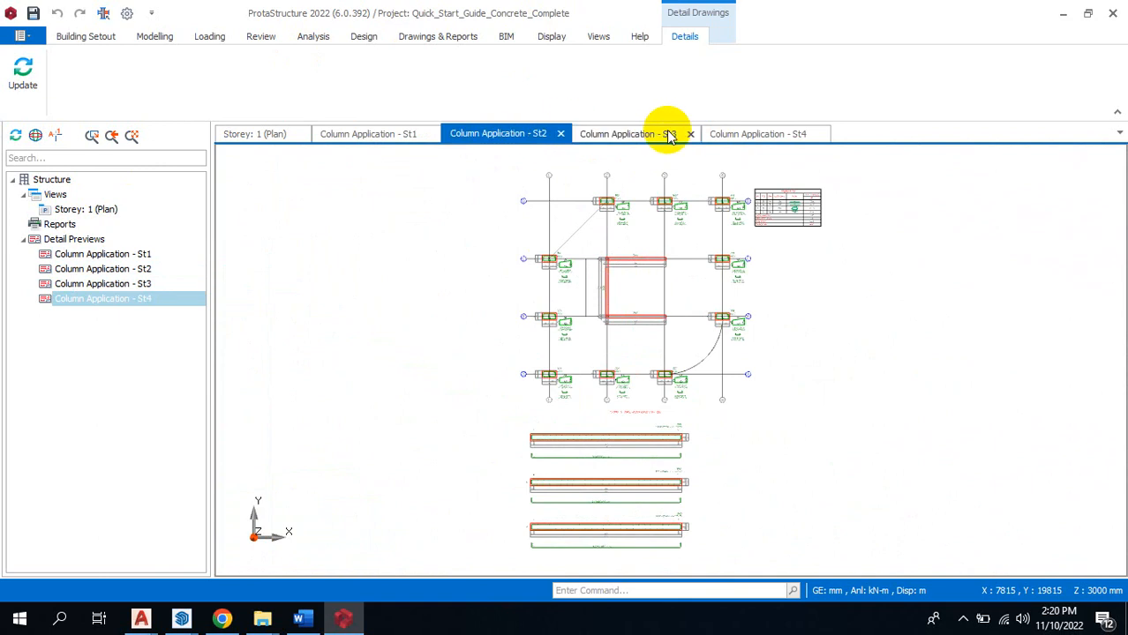
pyautogui.click(819, 134)
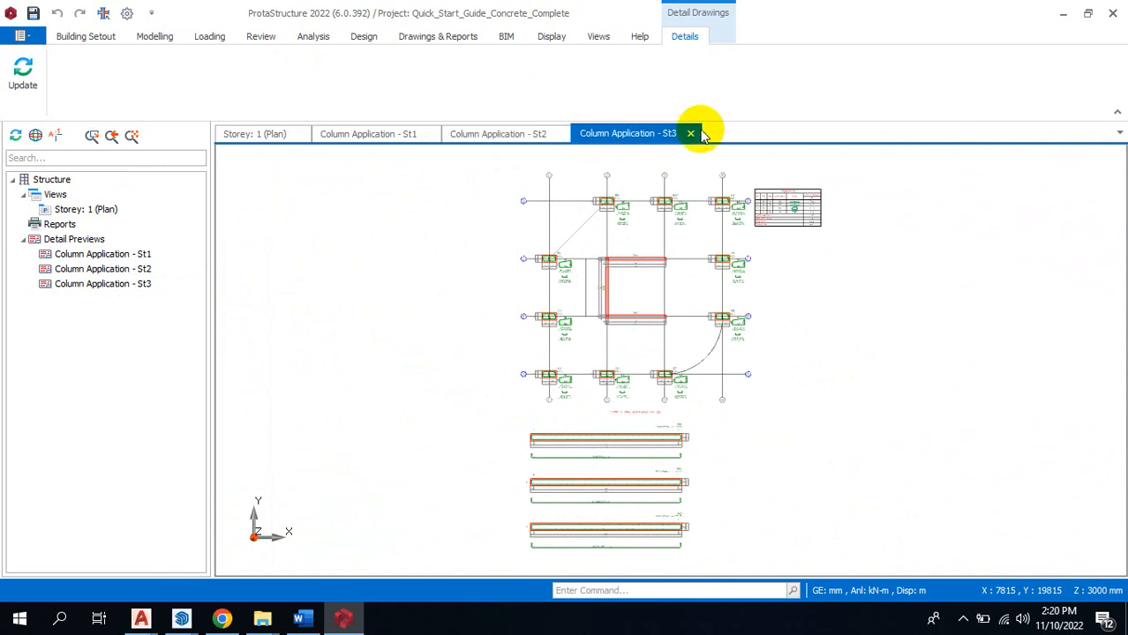
pyautogui.click(691, 134)
pyautogui.click(560, 135)
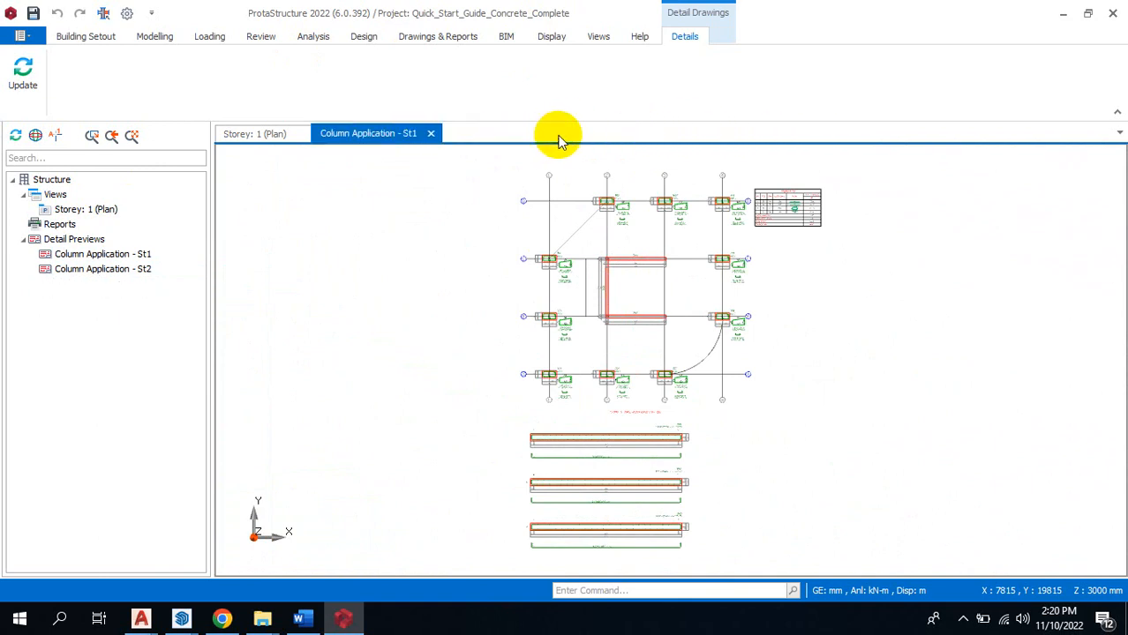
pyautogui.click(429, 134)
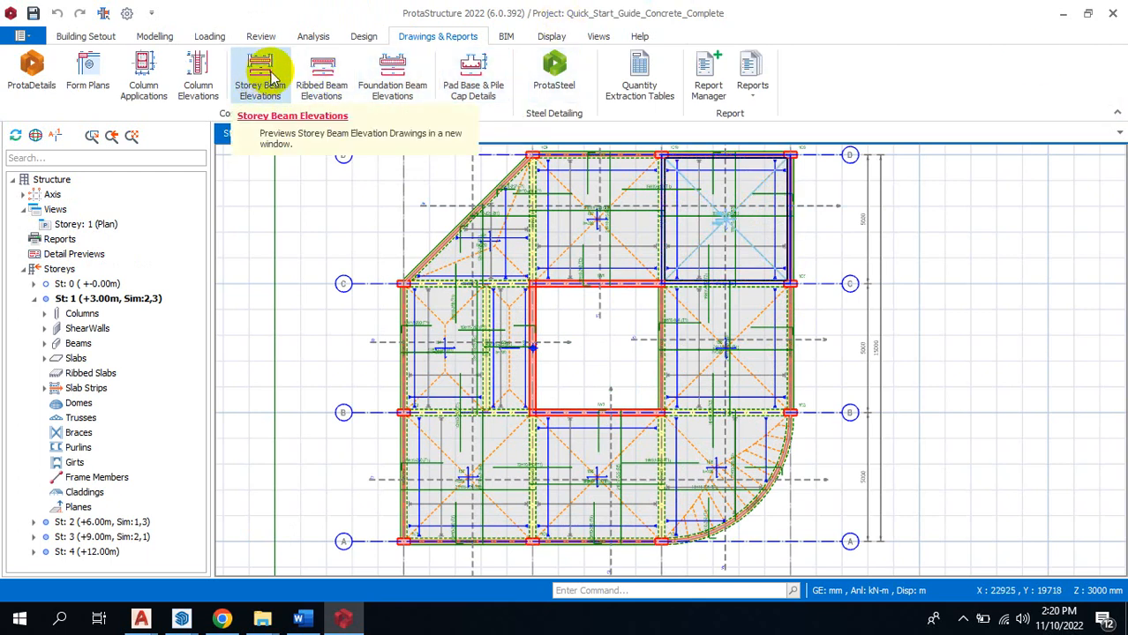
# Generate the beam elevation drawing preview for storey 2 (+6.00m) only.
pyautogui.click(312, 74)
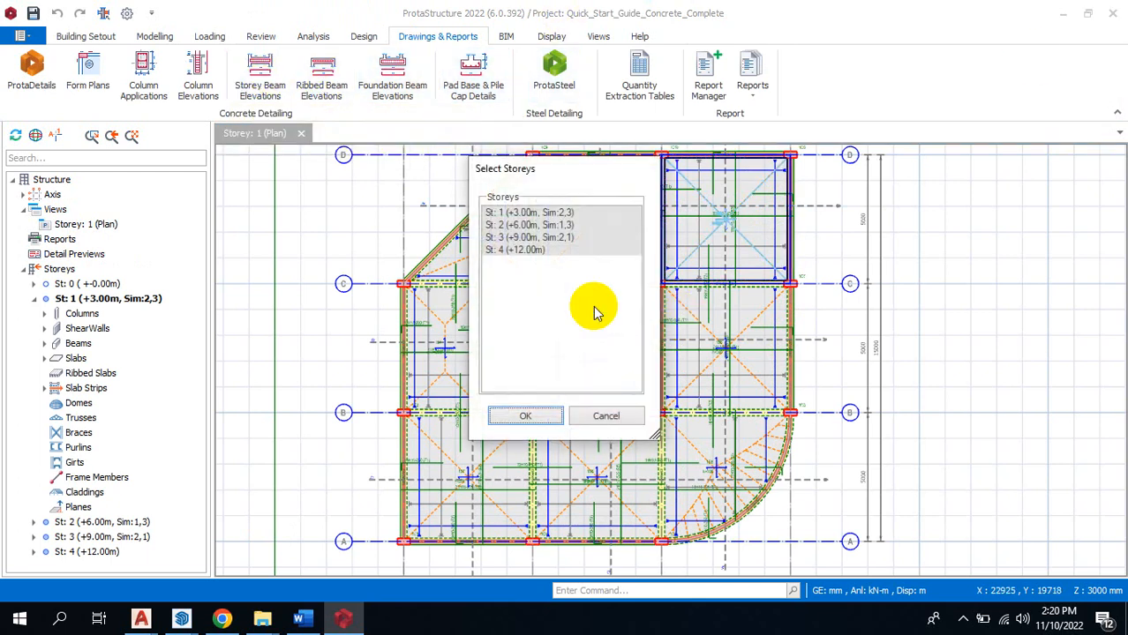
pyautogui.click(508, 228)
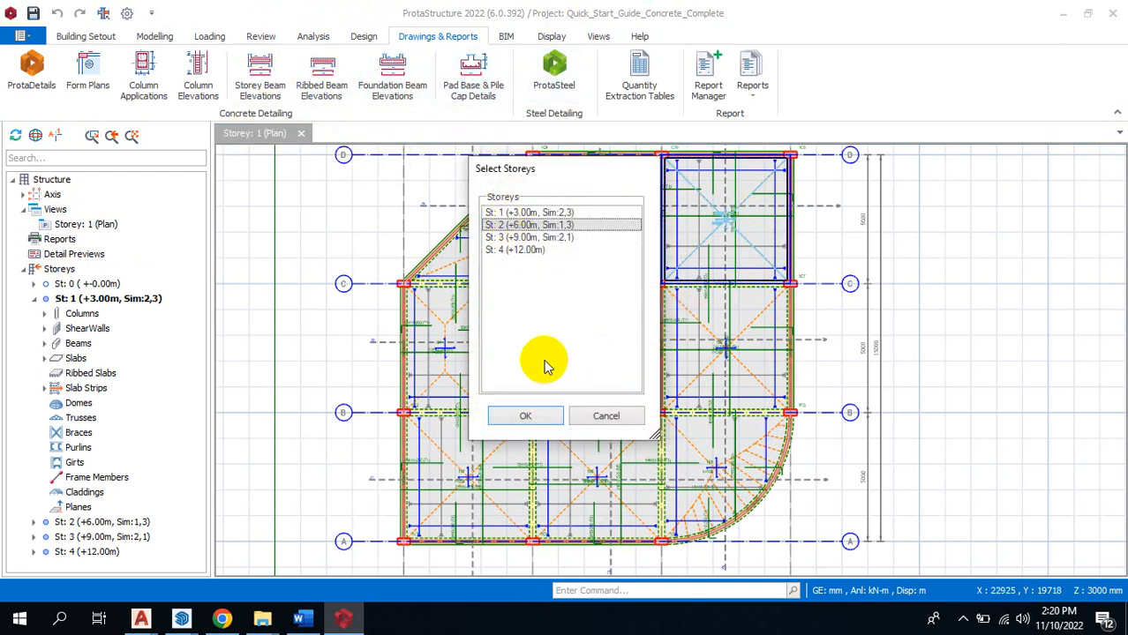
pyautogui.click(535, 420)
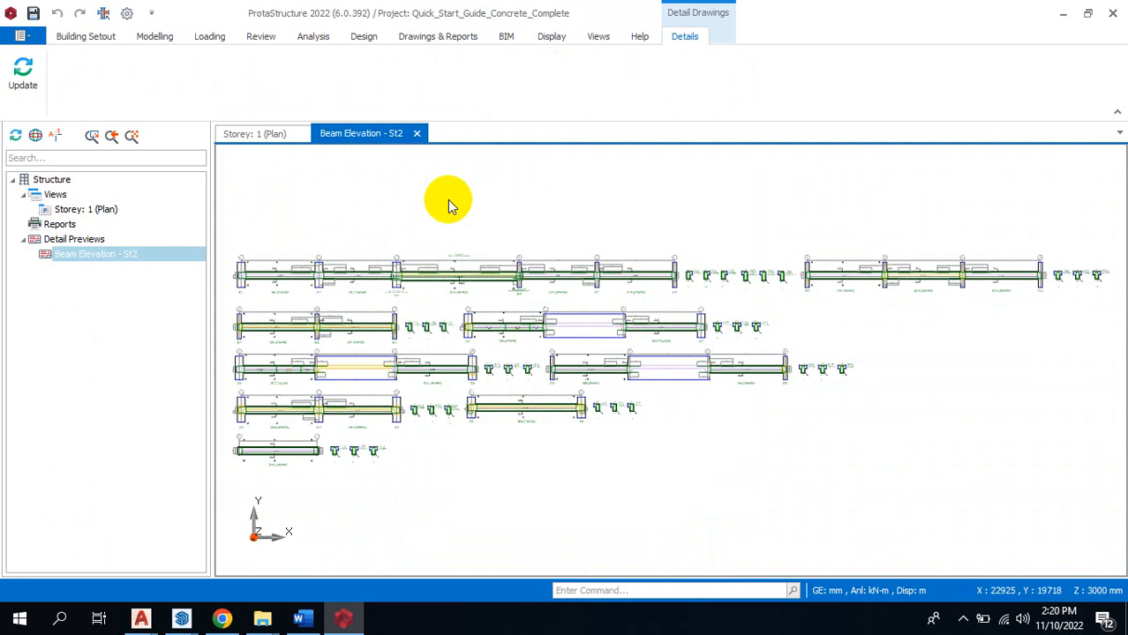
# Examine the bars, links and dimensions of beams 2B5 and 2B1 in the storey 2 beam elevation drawing.
pyautogui.scroll(2, 252, 252)
pyautogui.scroll(3, 297, 456)
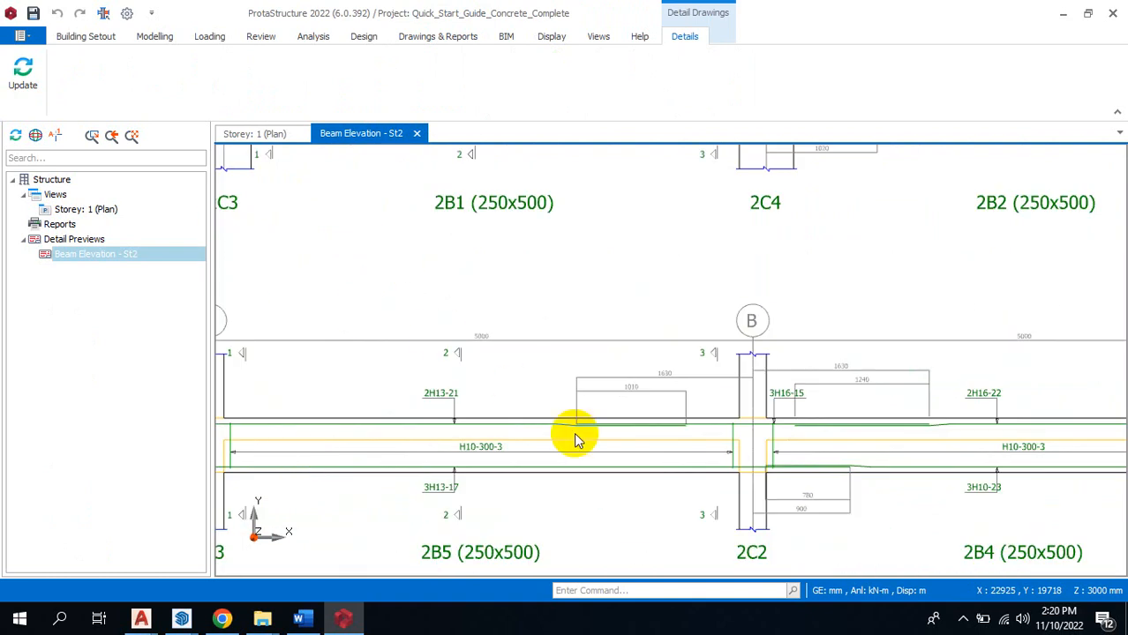
pyautogui.scroll(-5, 518, 397)
pyautogui.scroll(5, 511, 307)
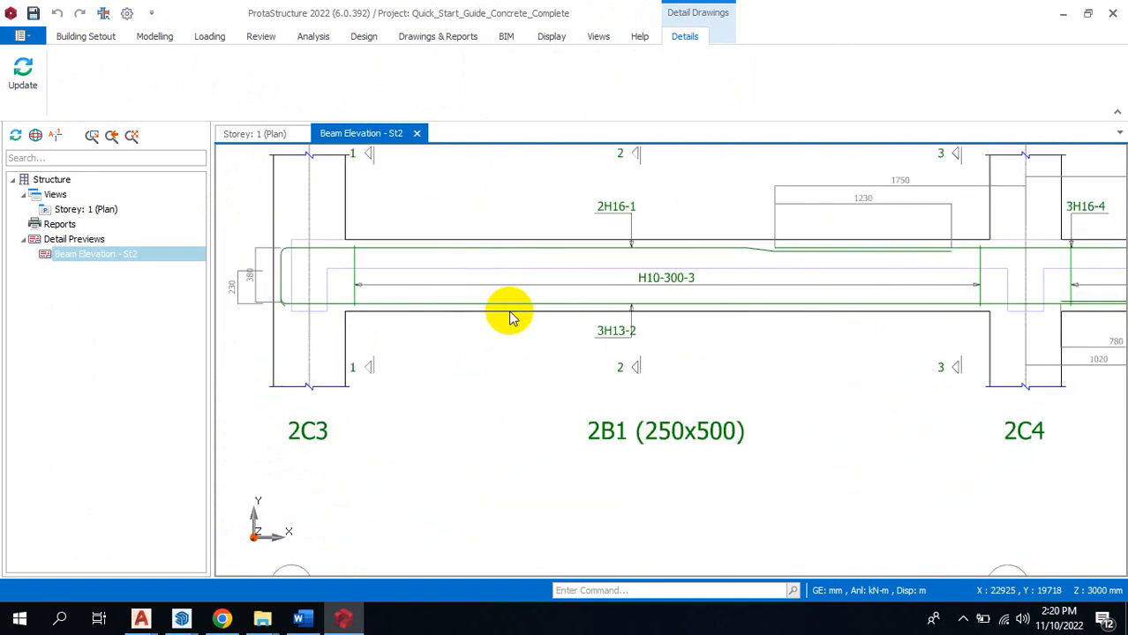
# Examine the bars, links and supports of beams 2B1 and 2B2 in the storey 2 beam elevation drawing.
pyautogui.scroll(-3, 456, 334)
pyautogui.scroll(3, 747, 239)
pyautogui.scroll(2, 550, 266)
pyautogui.scroll(-1, 455, 258)
pyautogui.scroll(1, 853, 283)
pyautogui.scroll(-2, 455, 265)
pyautogui.scroll(-2, 496, 246)
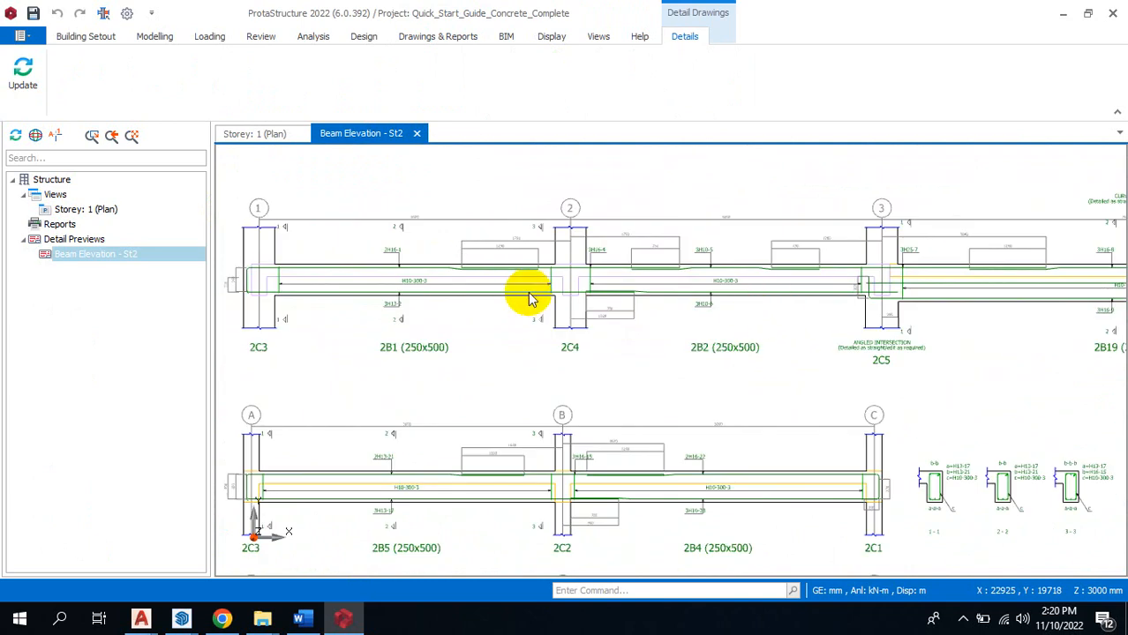
pyautogui.scroll(-1, 528, 298)
pyautogui.scroll(3, 750, 317)
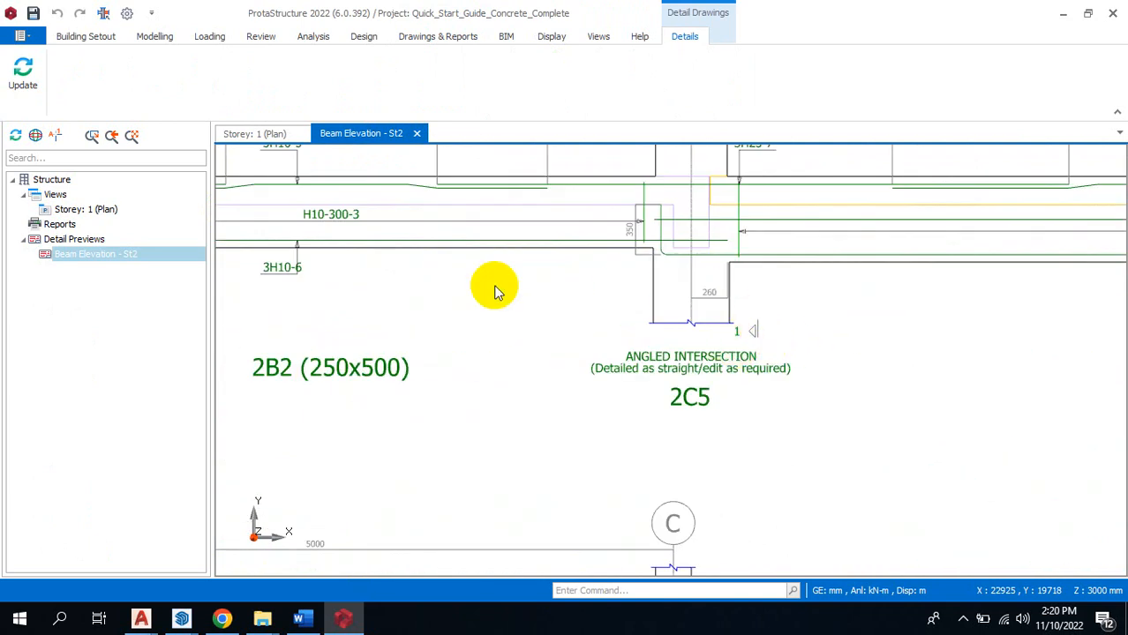
pyautogui.scroll(-2, 448, 295)
pyautogui.scroll(-2, 543, 339)
pyautogui.scroll(5, 543, 339)
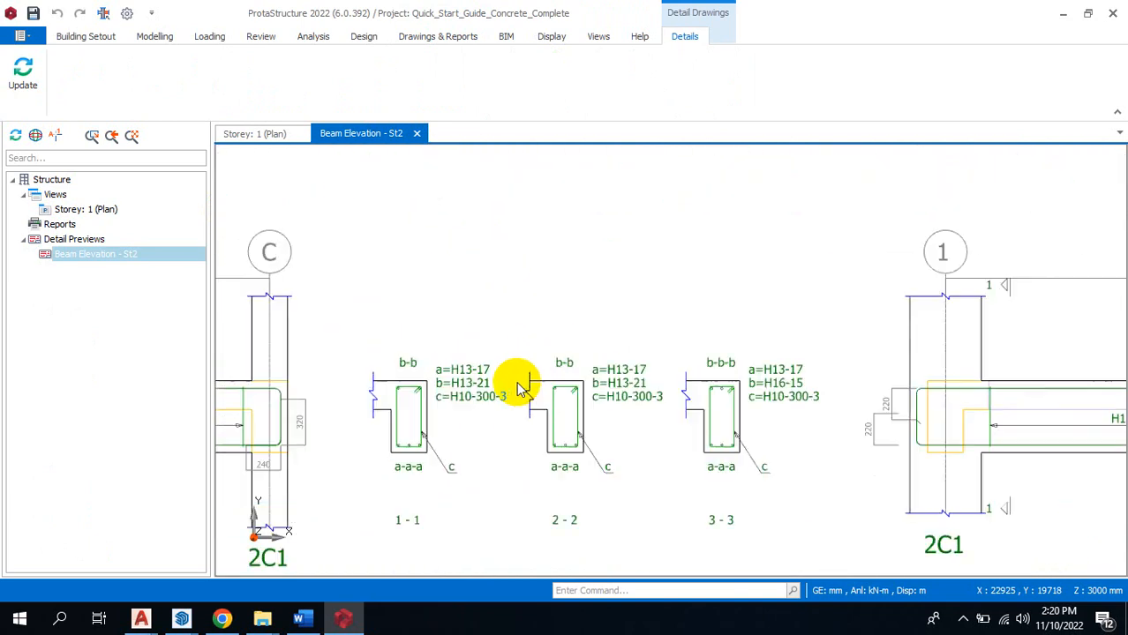
# Examine the cross-sections and the elevations of beams 2B5, 2B7 and 2B15 in the storey 2 beam elevation drawing.
pyautogui.scroll(-1, 766, 307)
pyautogui.scroll(-2, 810, 309)
pyautogui.scroll(1, 322, 318)
pyautogui.scroll(3, 284, 292)
pyautogui.scroll(2, 618, 265)
pyautogui.scroll(-2, 587, 365)
pyautogui.scroll(2, 596, 355)
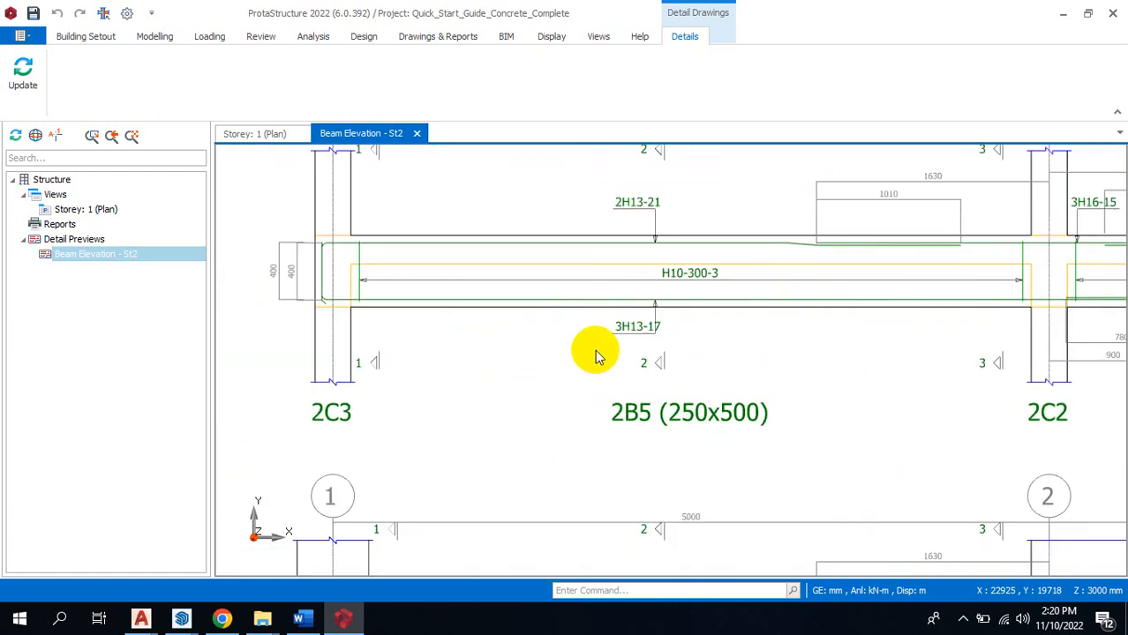
pyautogui.scroll(-1, 600, 351)
pyautogui.scroll(-6, 579, 207)
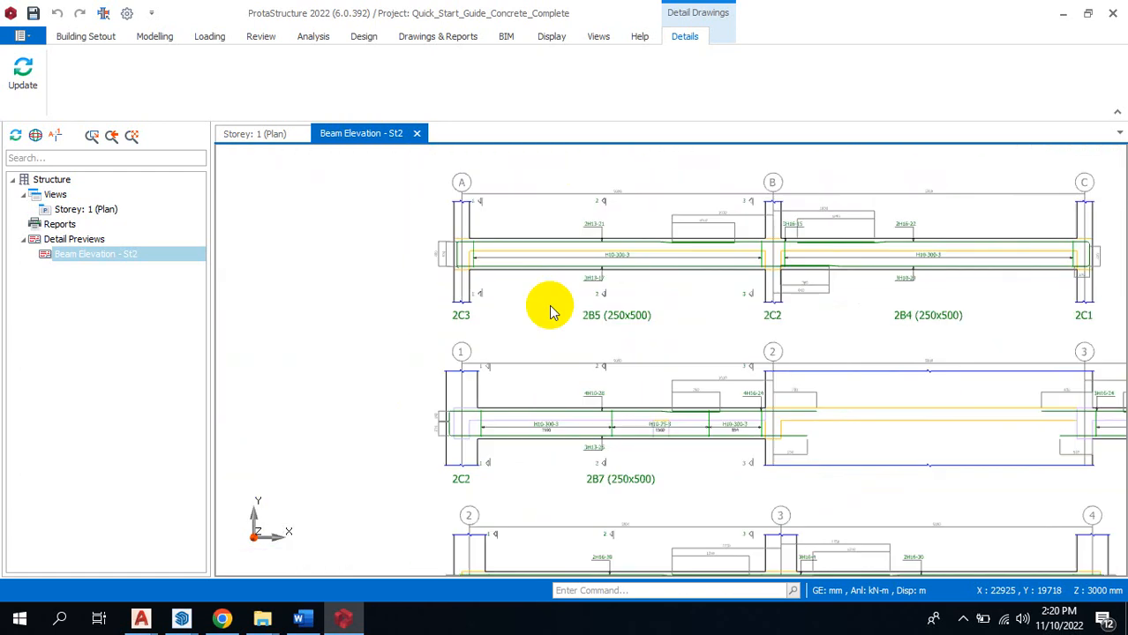
pyautogui.scroll(-2, 626, 366)
pyautogui.scroll(8, 817, 292)
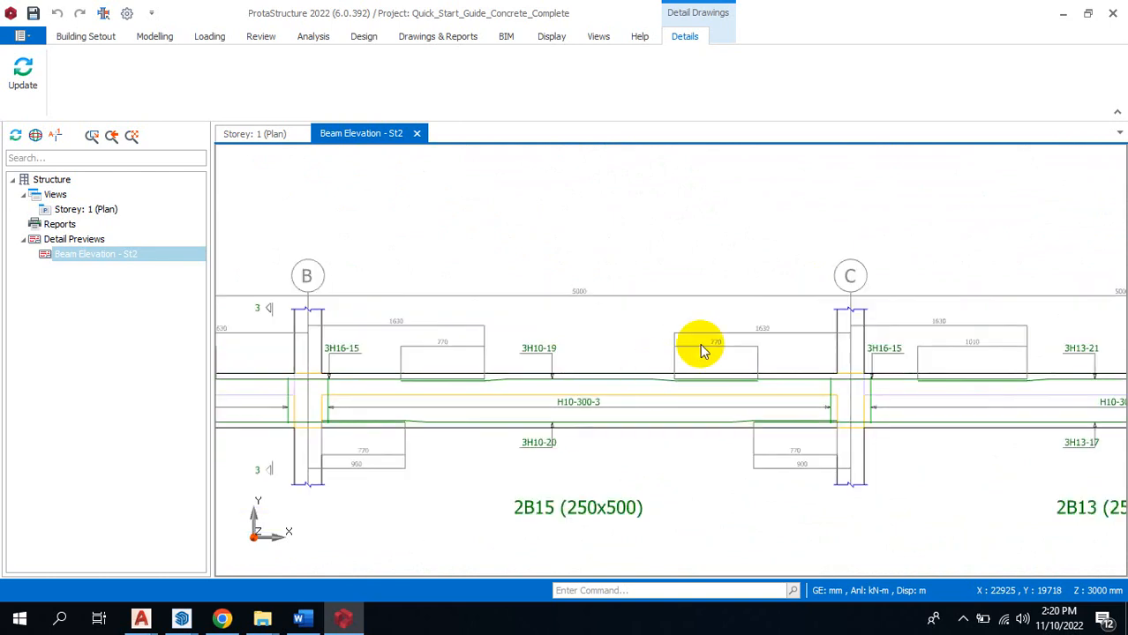
pyautogui.scroll(-3, 741, 326)
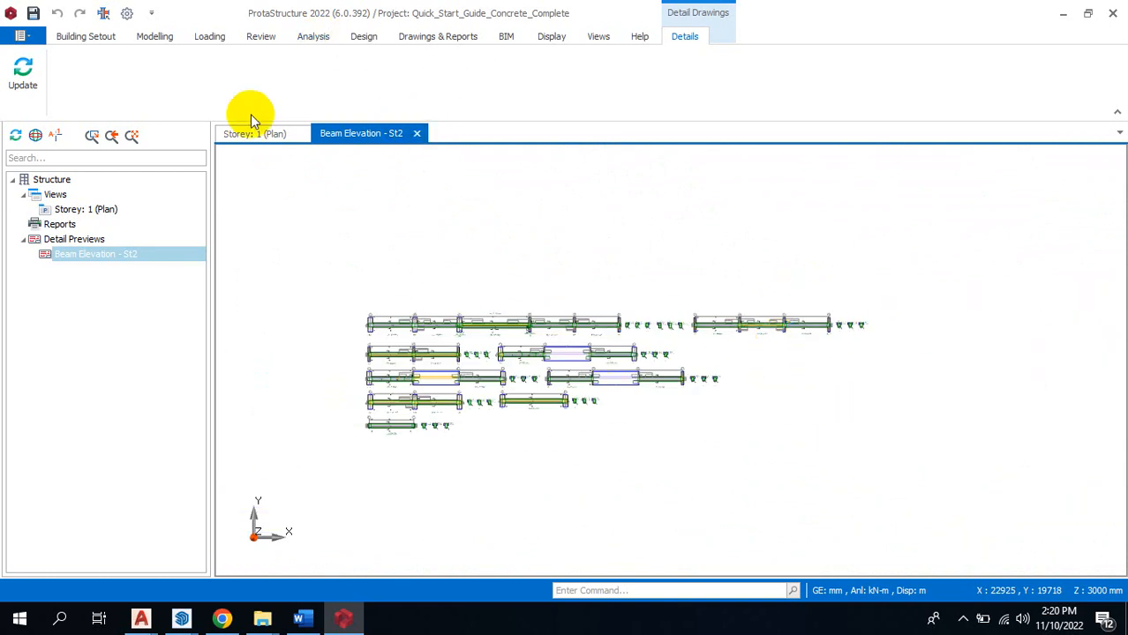
pyautogui.click(314, 36)
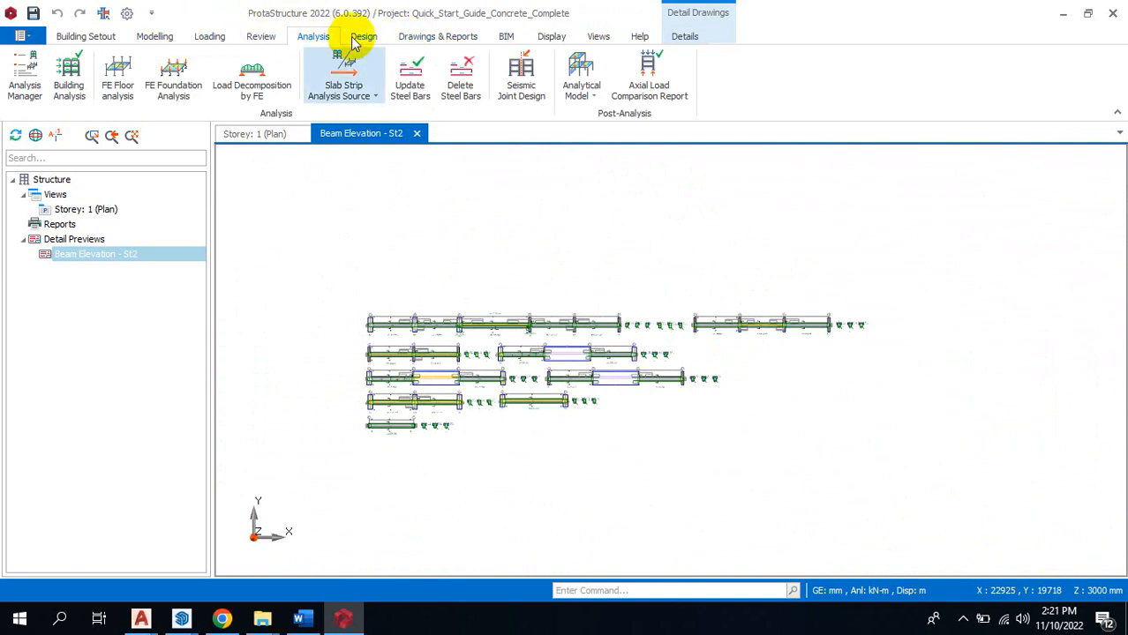
pyautogui.click(413, 36)
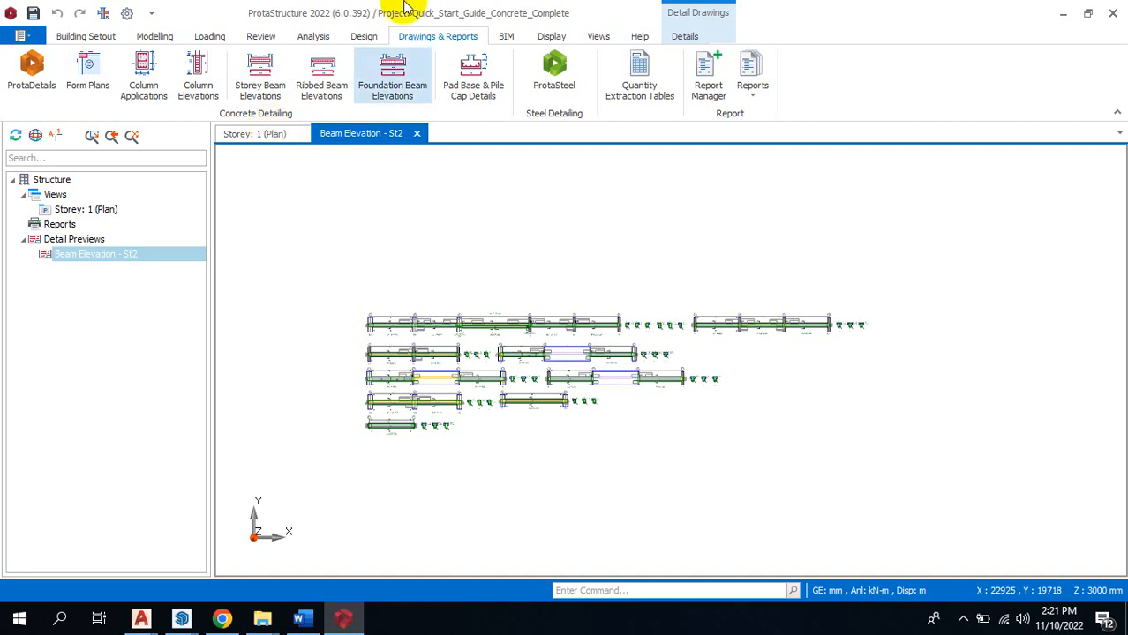
# Open the Quick_Start_Guide_Steel_Complete project without saving changes to the current project.
pyautogui.click(23, 36)
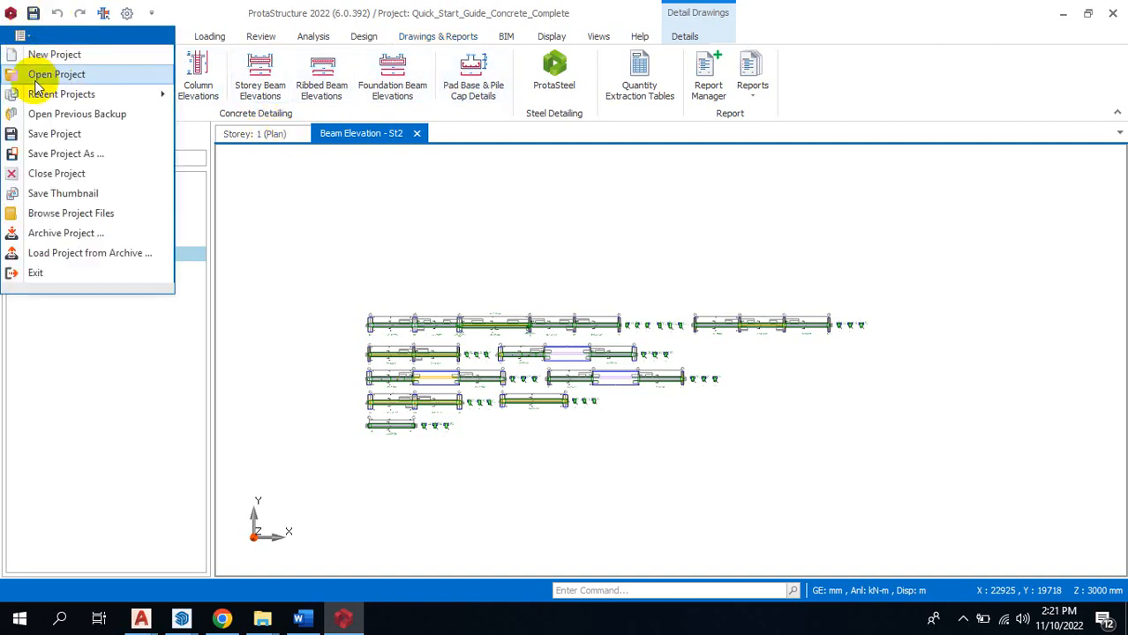
pyautogui.click(55, 76)
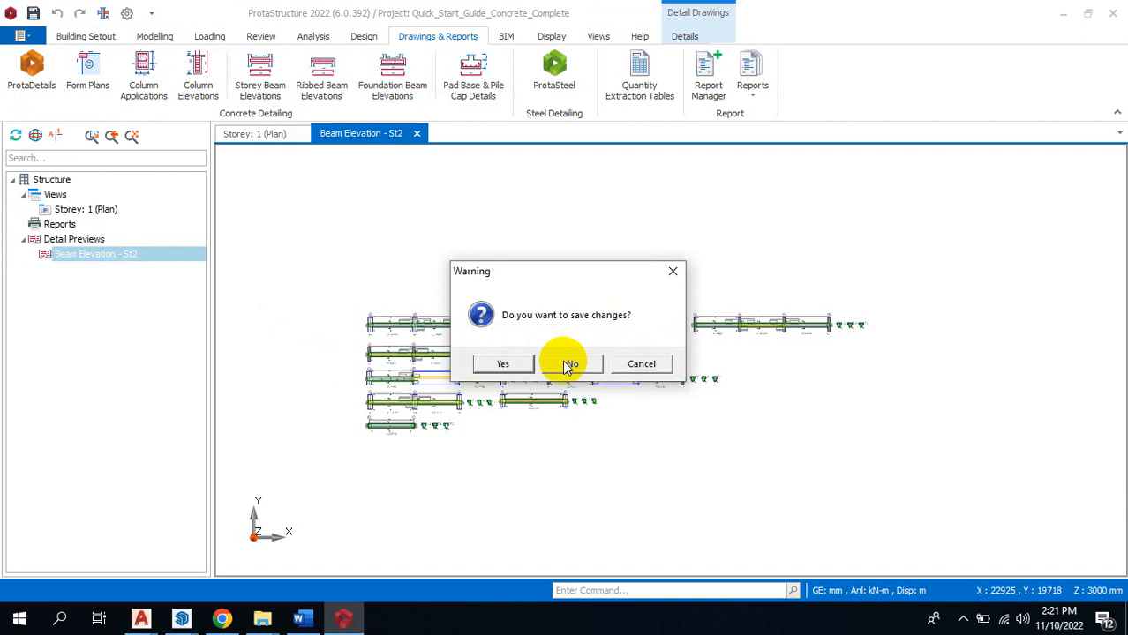
pyautogui.click(567, 364)
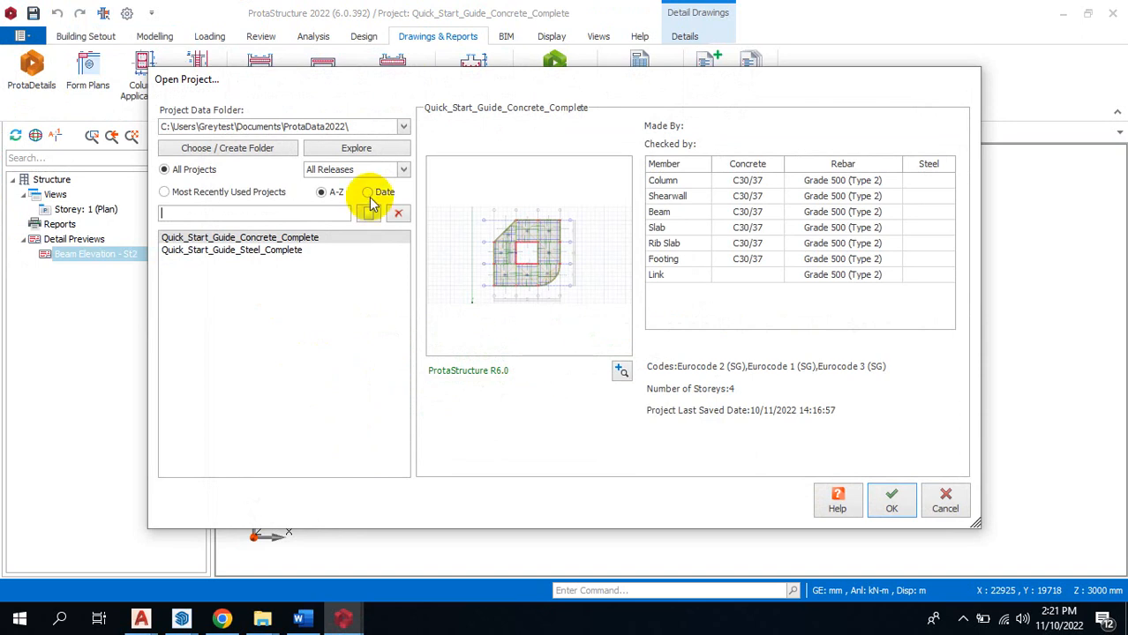
pyautogui.click(289, 252)
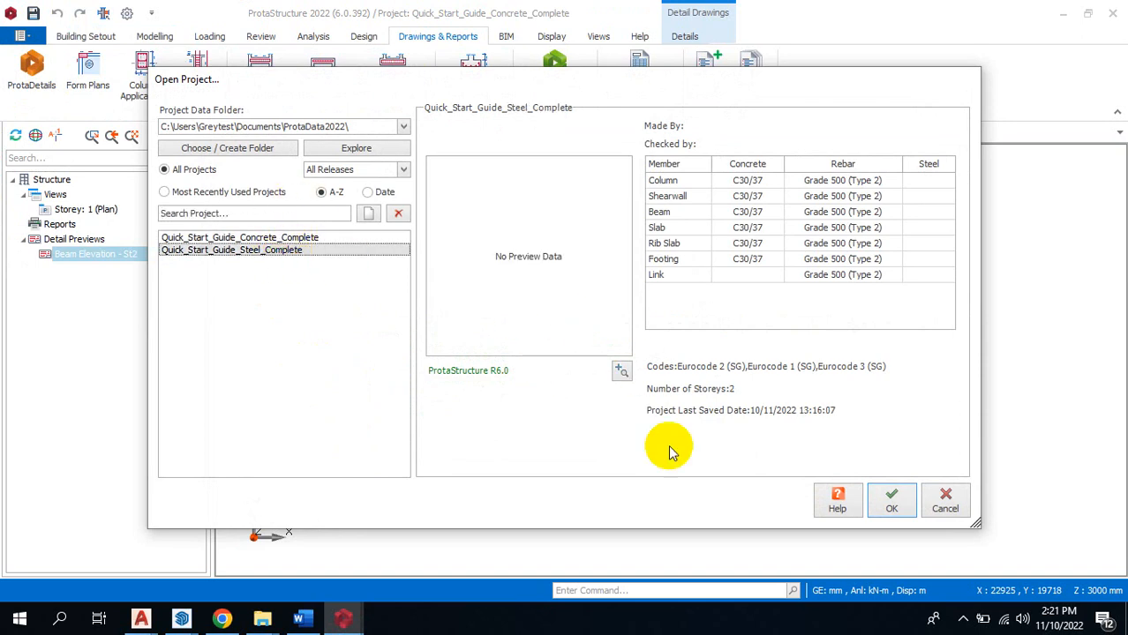
pyautogui.click(889, 501)
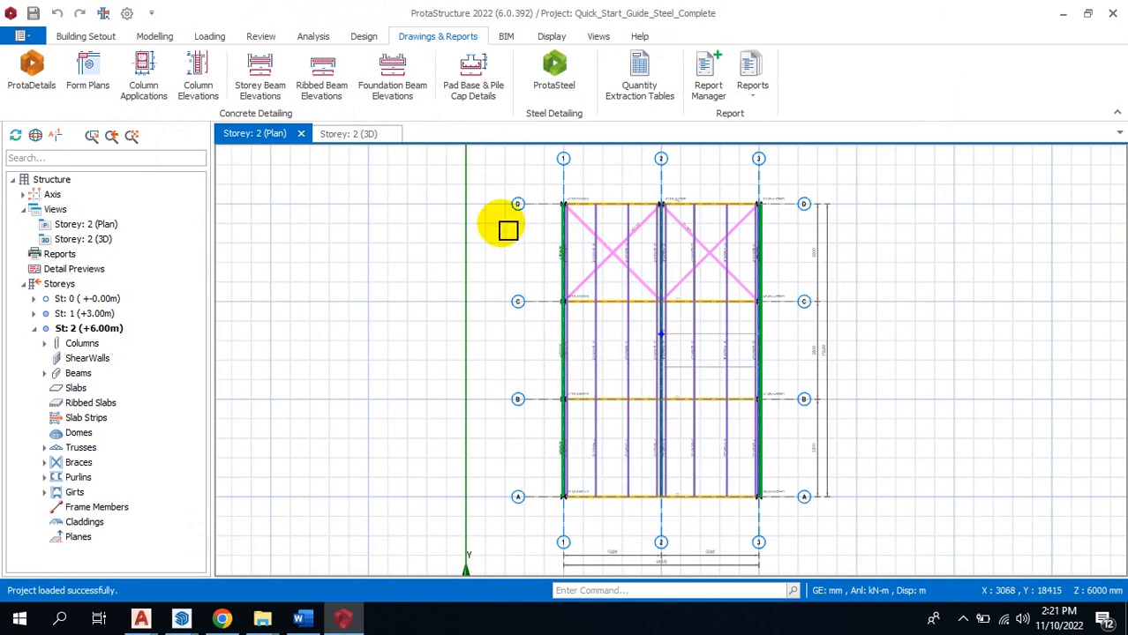
# Inspect the steel frame from several sides in the storey 2 3D view and return to the plan view.
pyautogui.click(349, 134)
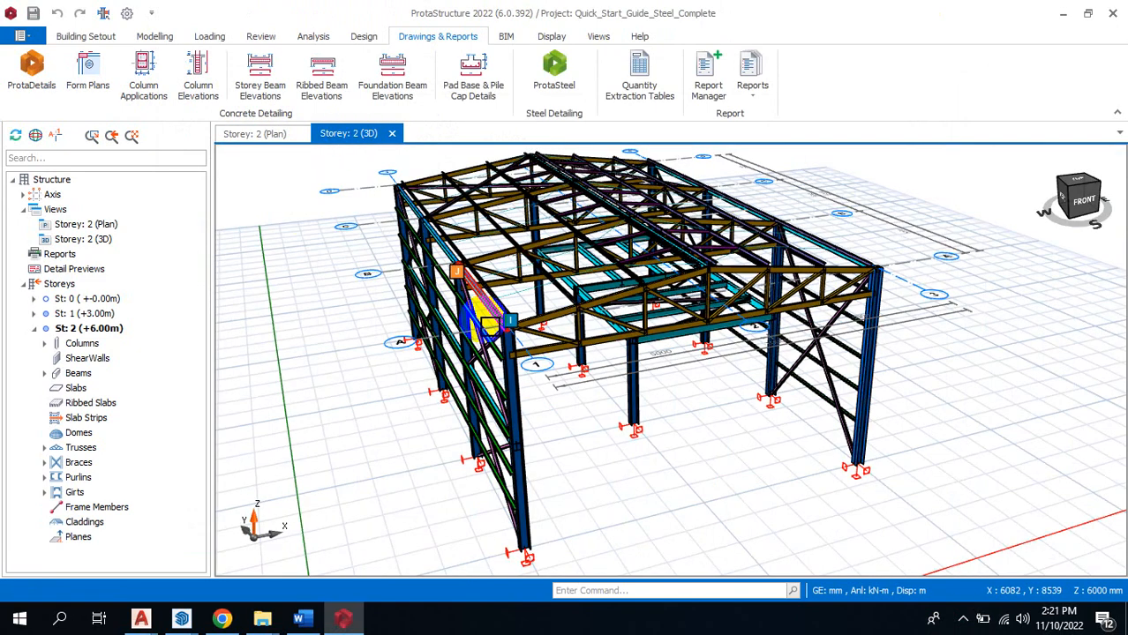
pyautogui.moveTo(373, 330); pyautogui.dragTo(423, 298, button='middle')
pyautogui.scroll(-5, 598, 267)
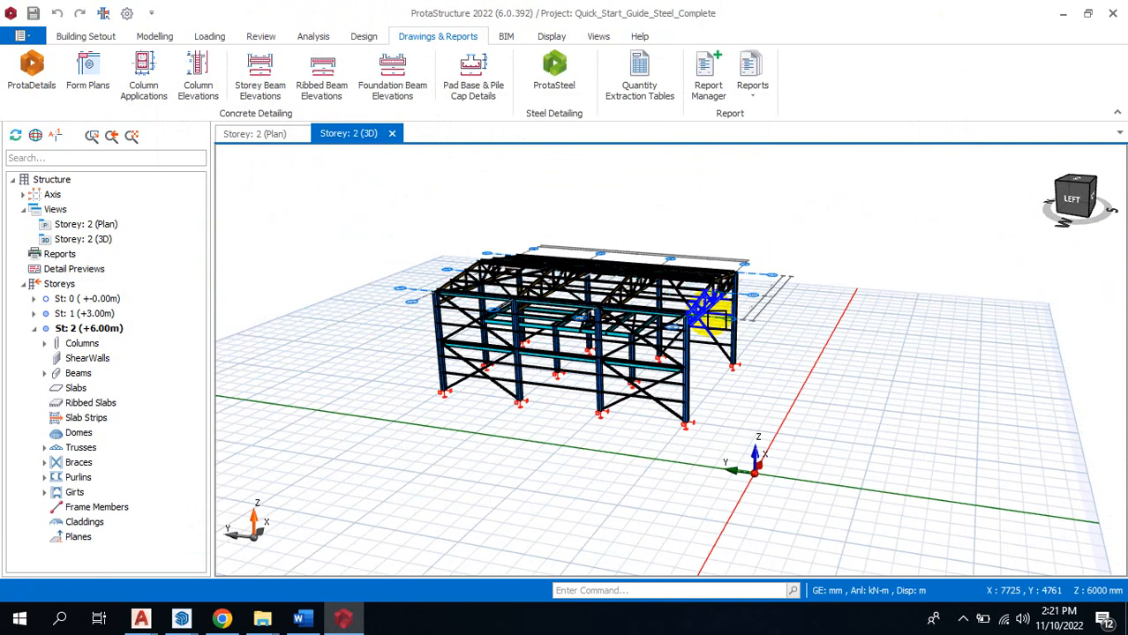
pyautogui.moveTo(591, 265)
pyautogui.mouseDown(button='middle')
pyautogui.moveTo(776, 355)
pyautogui.moveTo(794, 344)
pyautogui.moveTo(799, 370)
pyautogui.moveTo(737, 375)
pyautogui.mouseUp(button='middle')
pyautogui.scroll(6, 714, 397)
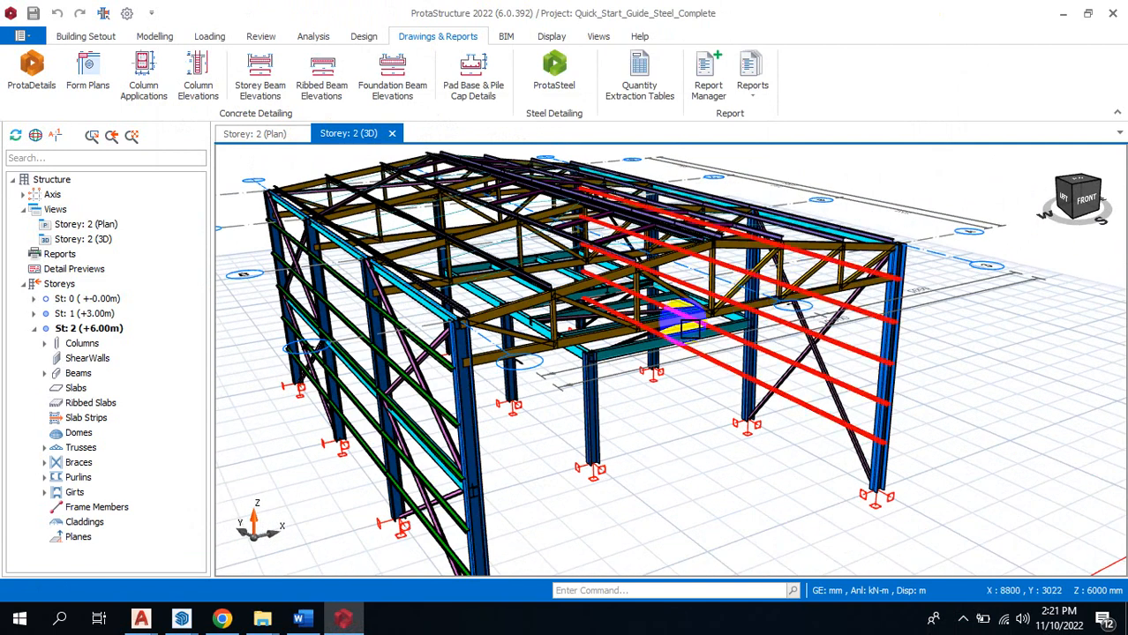
pyautogui.scroll(-5, 703, 369)
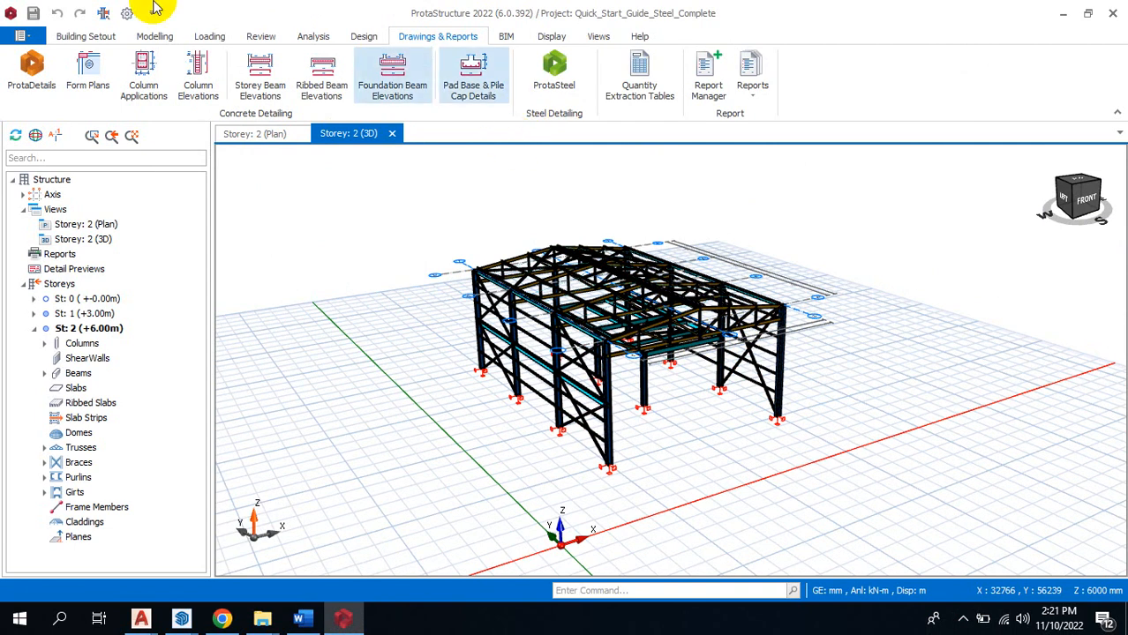
pyautogui.click(243, 136)
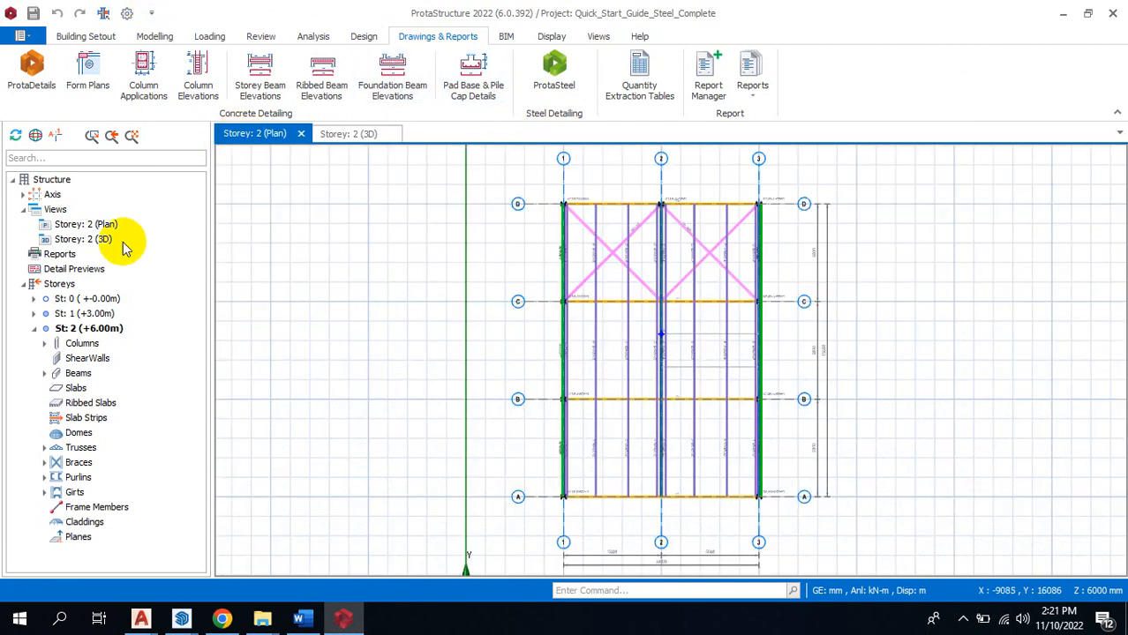
# Transfer the steel model from the storey 2 3D view to ProtaSteel and close the import error log.
pyautogui.click(342, 138)
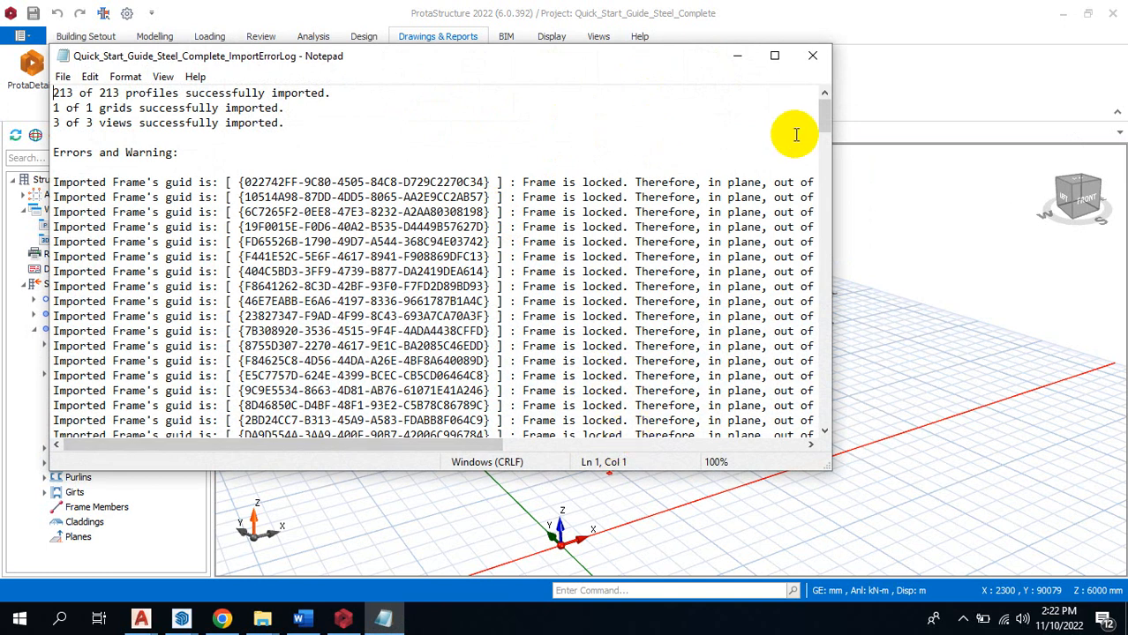
pyautogui.click(812, 56)
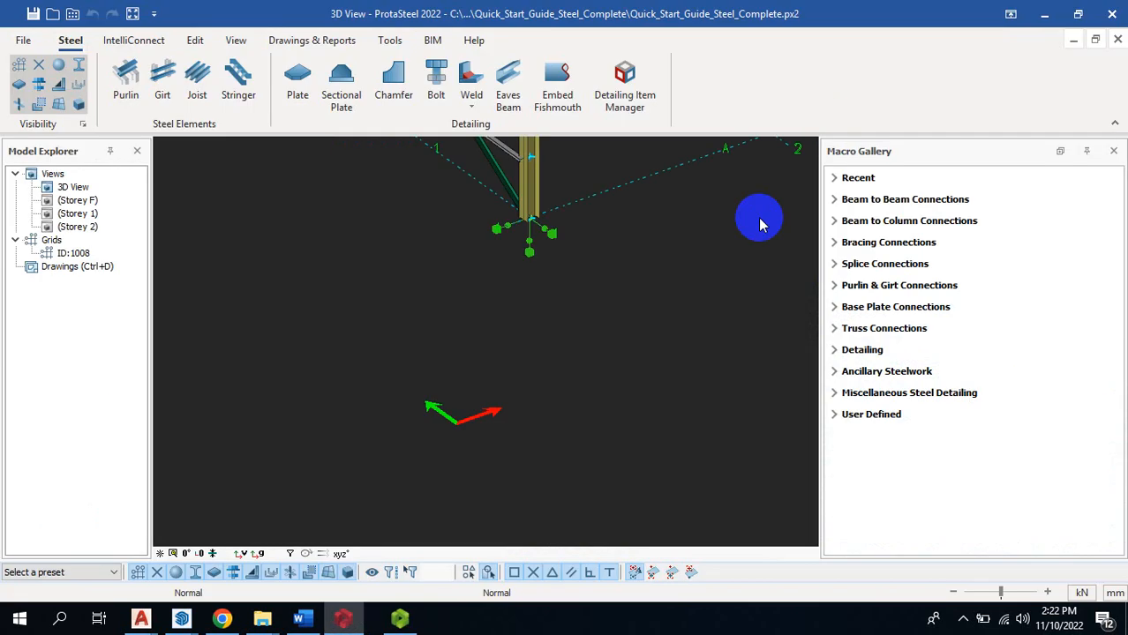
# Examine the imported columns, trusses, purlins and bracing in the ProtaSteel 3D view.
pyautogui.scroll(-5, 452, 297)
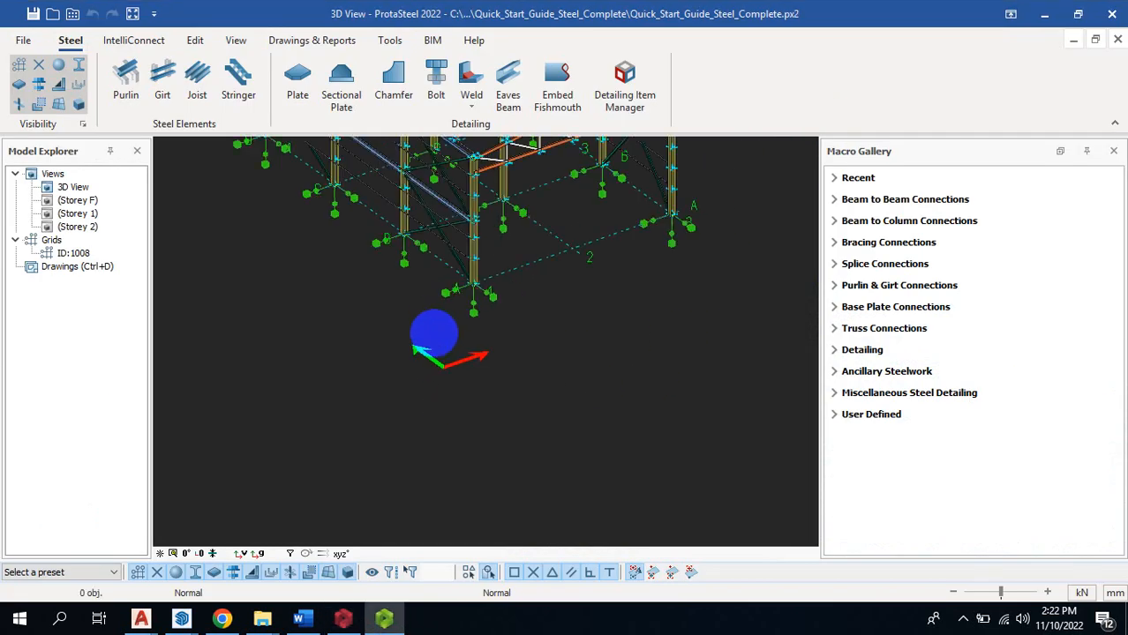
pyautogui.scroll(10, 465, 371)
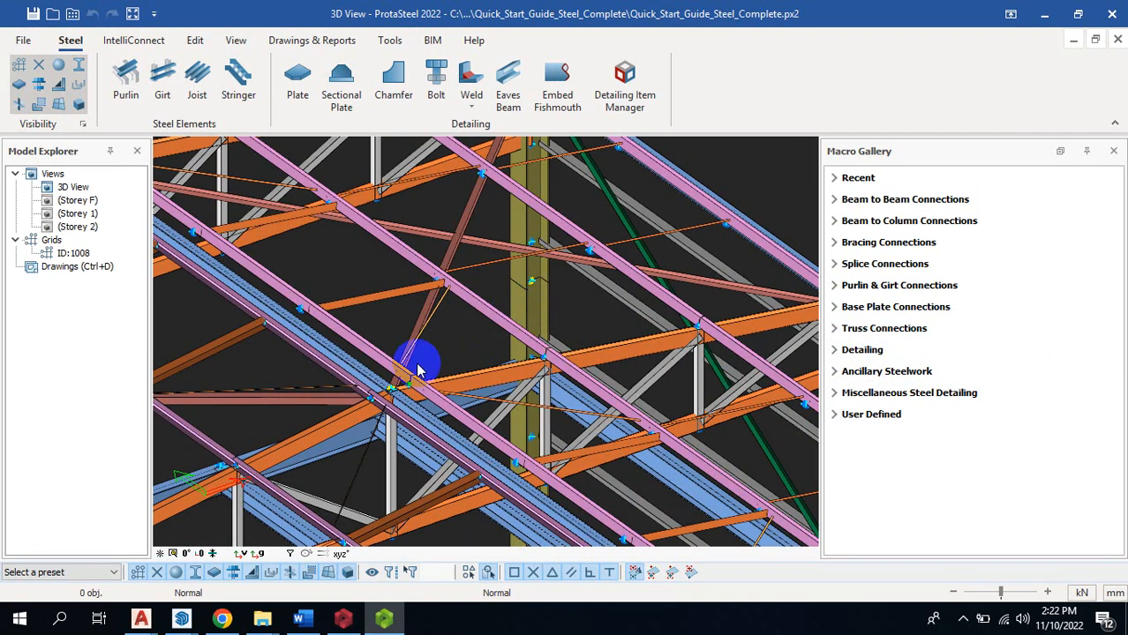
pyautogui.scroll(-8, 416, 367)
pyautogui.scroll(8, 468, 474)
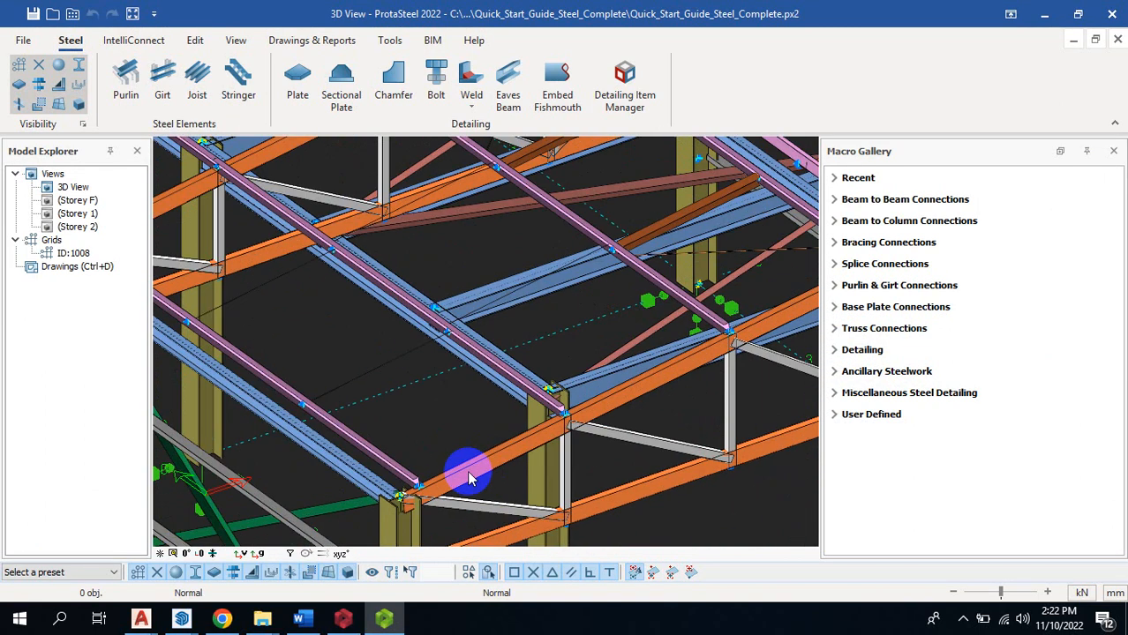
pyautogui.scroll(2, 446, 459)
pyautogui.scroll(-6, 408, 265)
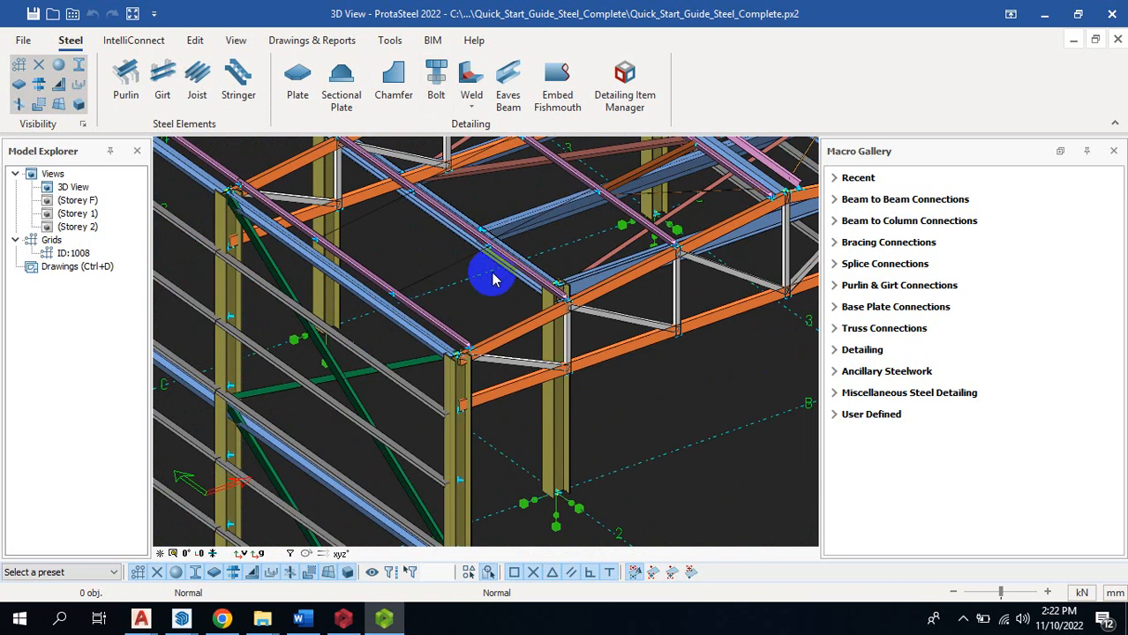
pyautogui.scroll(-4, 475, 287)
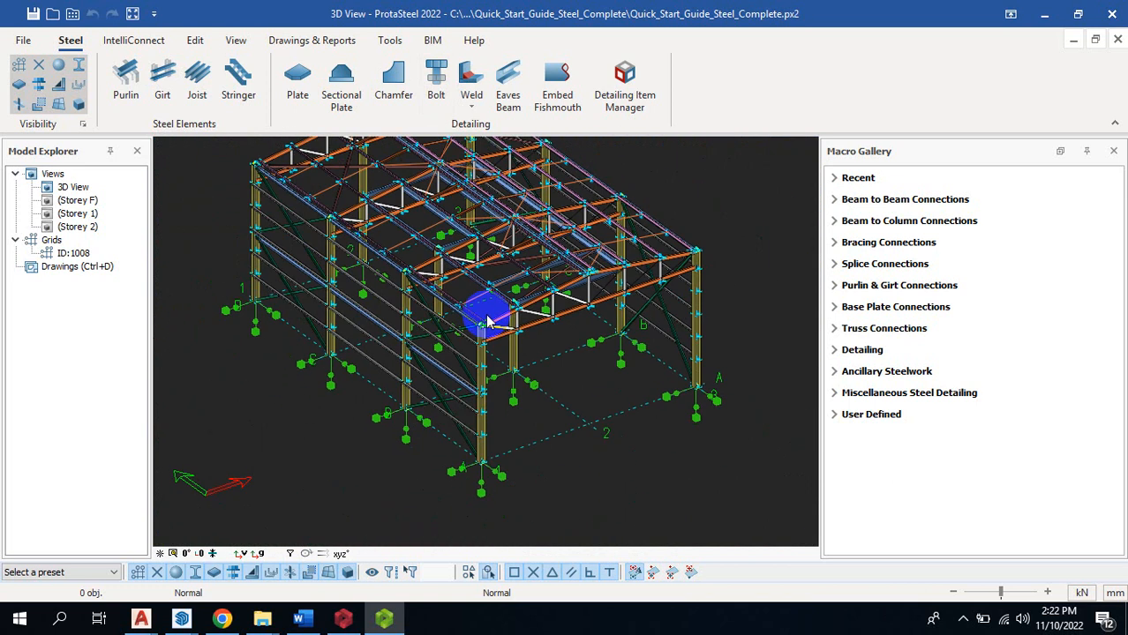
pyautogui.scroll(2, 383, 241)
pyautogui.scroll(-3, 422, 375)
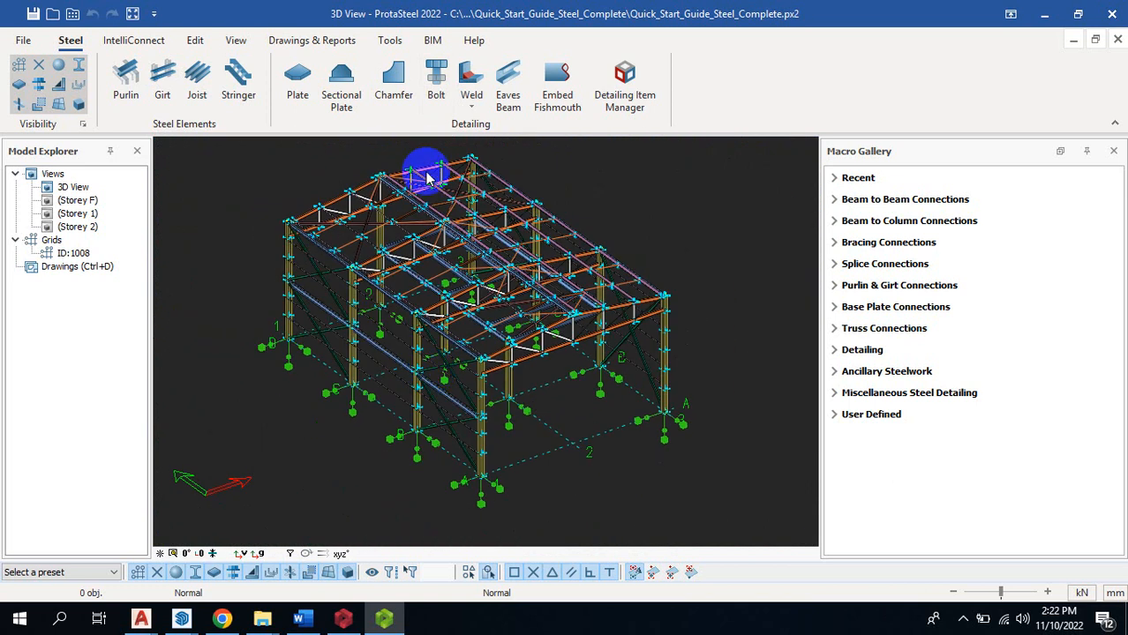
pyautogui.scroll(3, 416, 171)
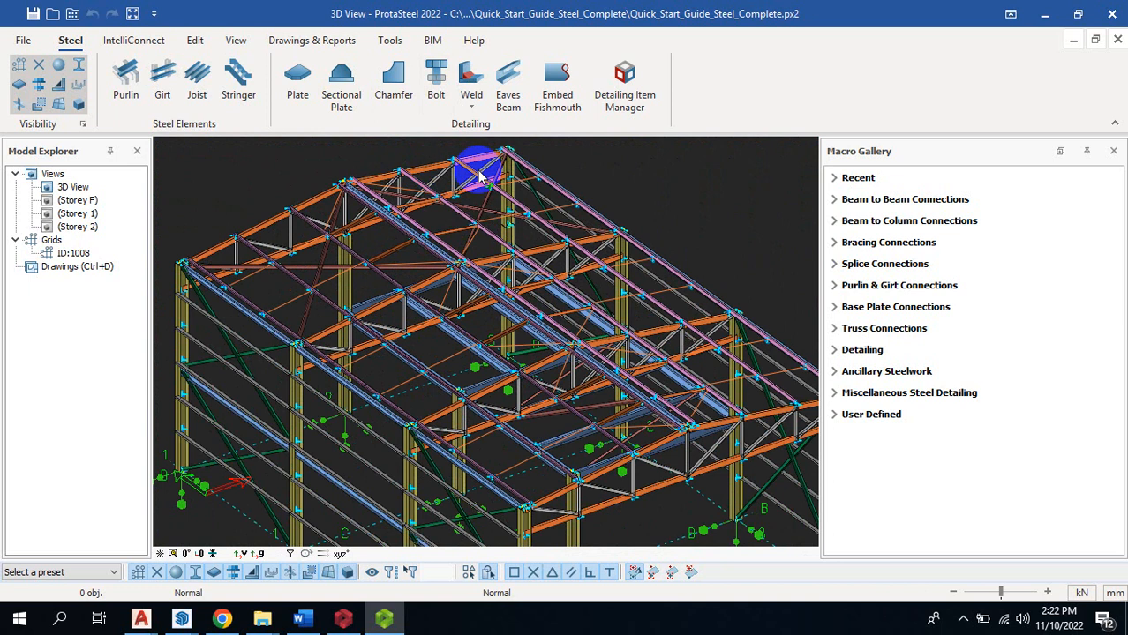
# Run the IntelliConnect Column/Beam Connections wizard on the whole frame with the Haunch Connection Macro, and close the connection log.
pyautogui.click(132, 40)
pyautogui.scroll(-2, 391, 231)
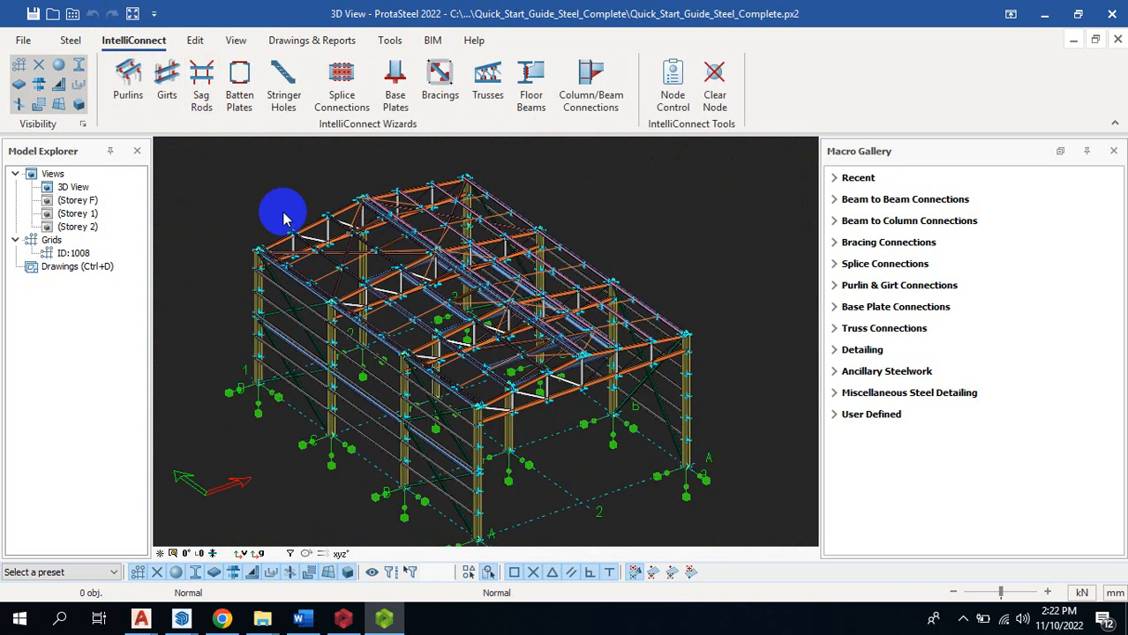
pyautogui.scroll(-1, 273, 207)
pyautogui.moveTo(259, 182); pyautogui.dragTo(669, 488)
pyautogui.click(588, 80)
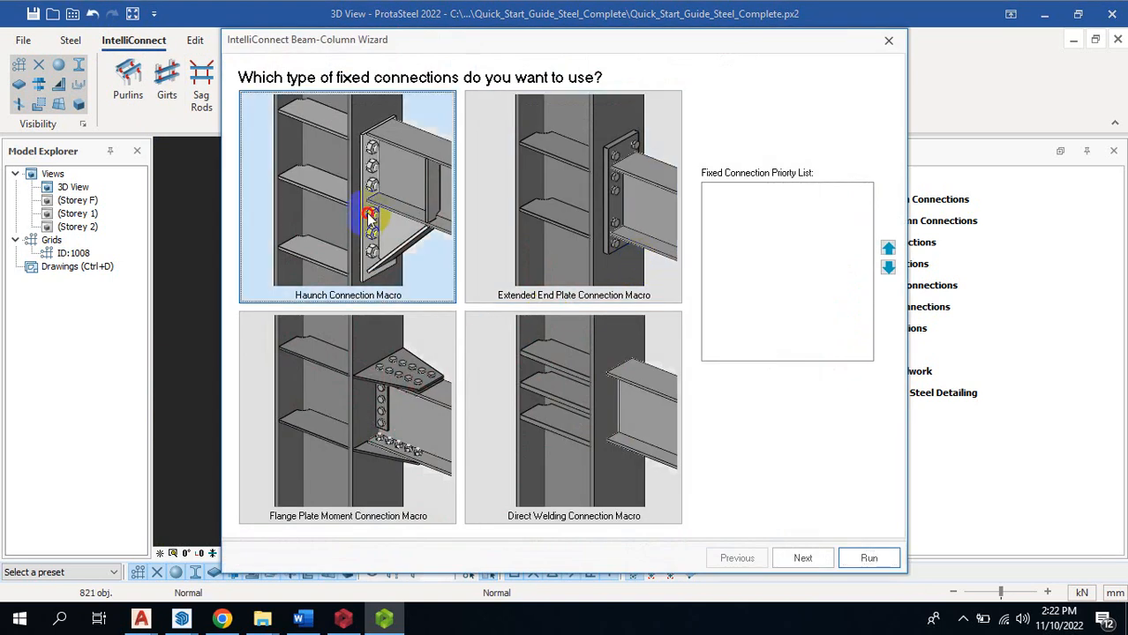
pyautogui.click(370, 217)
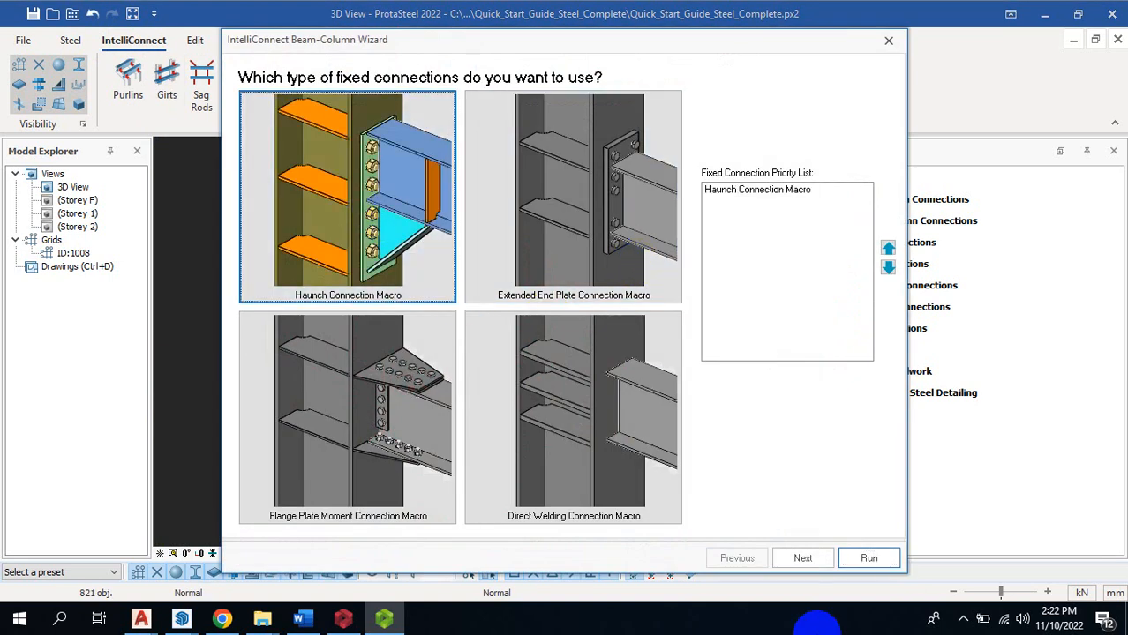
pyautogui.click(867, 559)
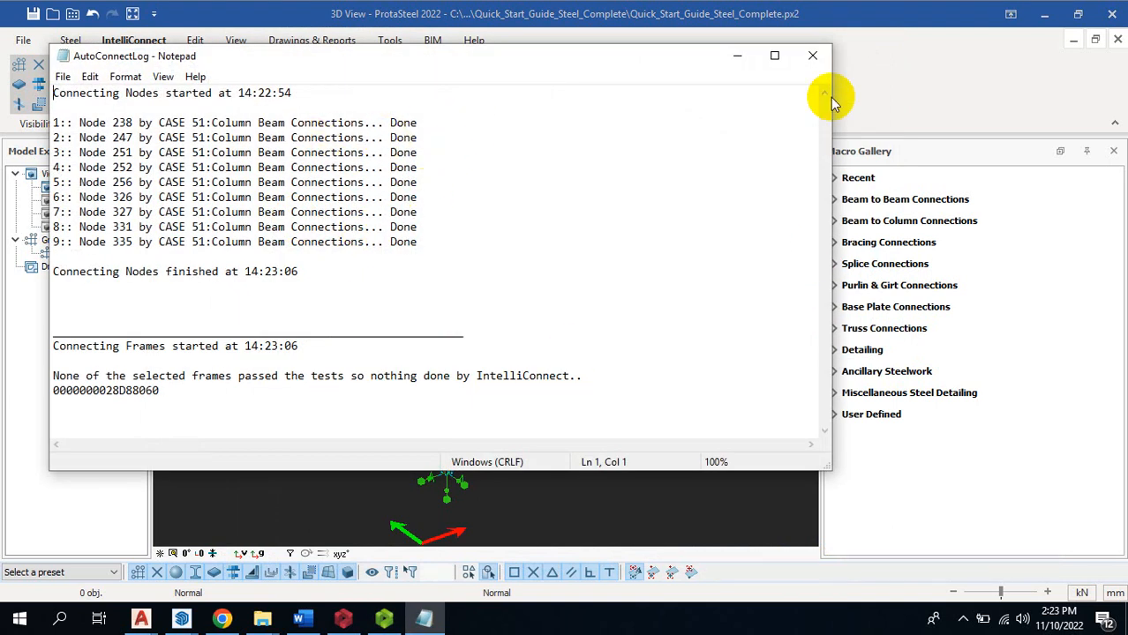
pyautogui.click(812, 58)
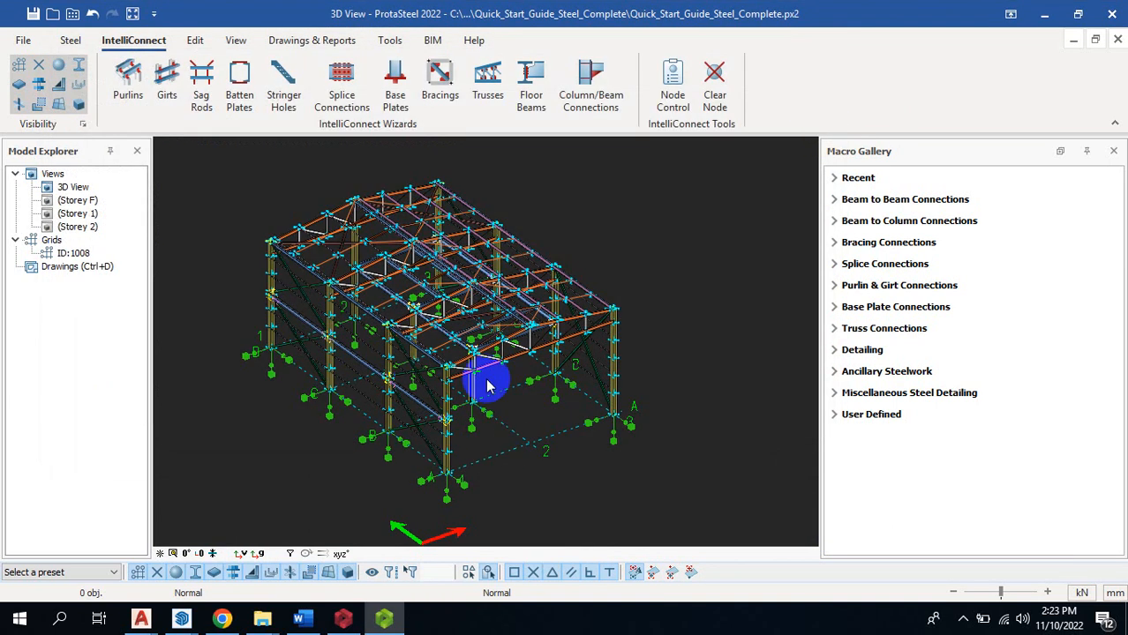
# Examine the purlin seats along the gable truss and the bolted haunch connections at the columns behind it.
pyautogui.scroll(4, 400, 426)
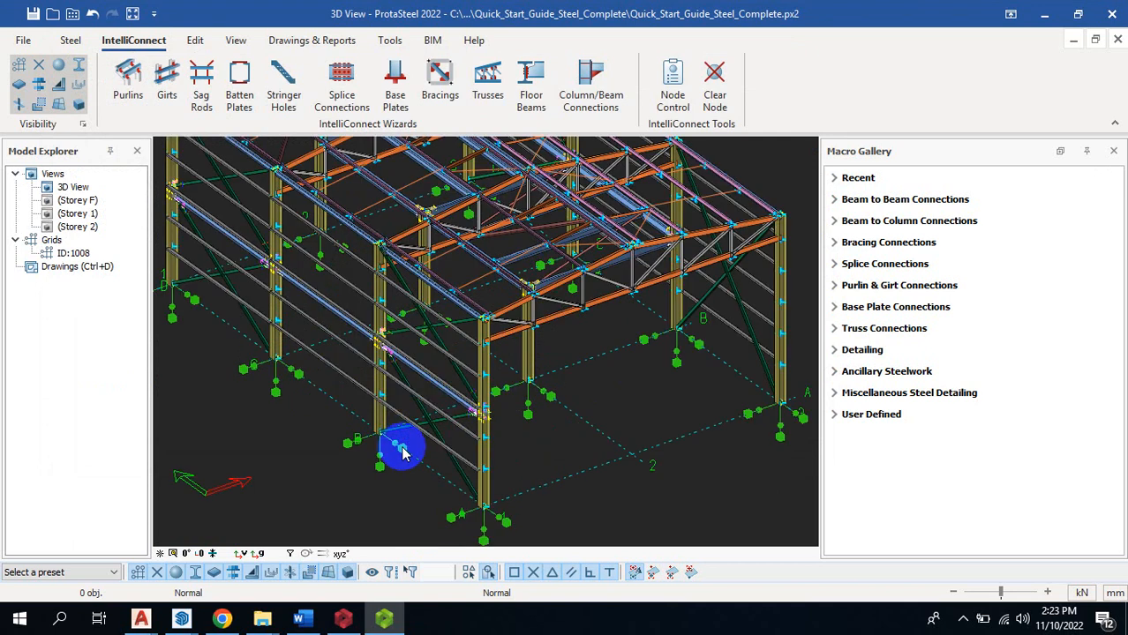
pyautogui.scroll(-3, 448, 367)
pyautogui.scroll(6, 650, 283)
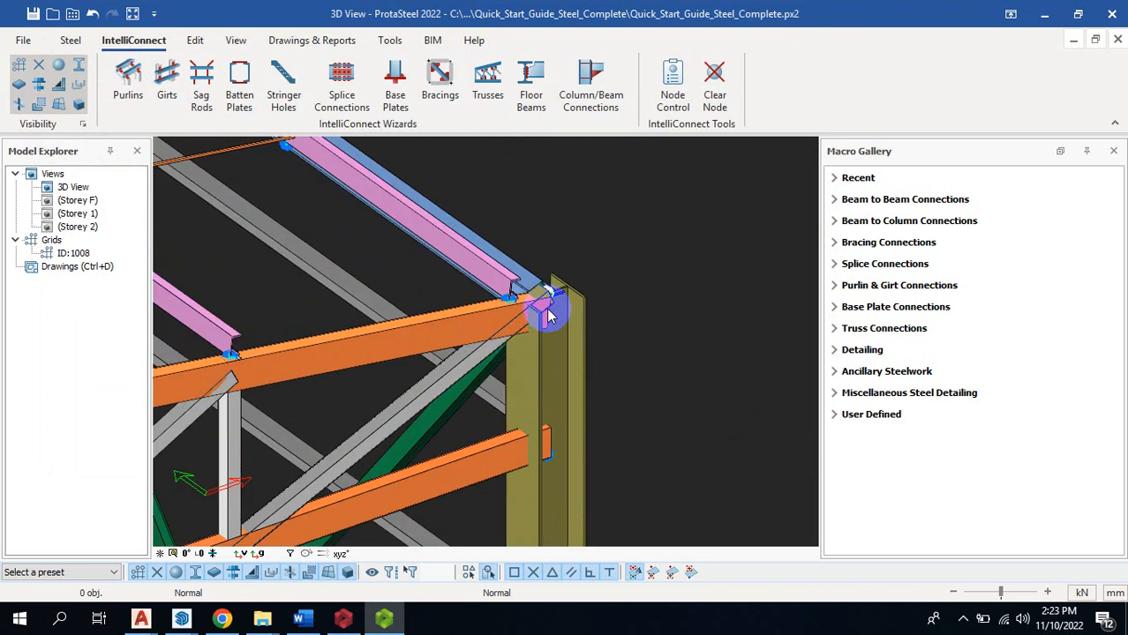
pyautogui.scroll(2, 618, 302)
pyautogui.scroll(-5, 642, 302)
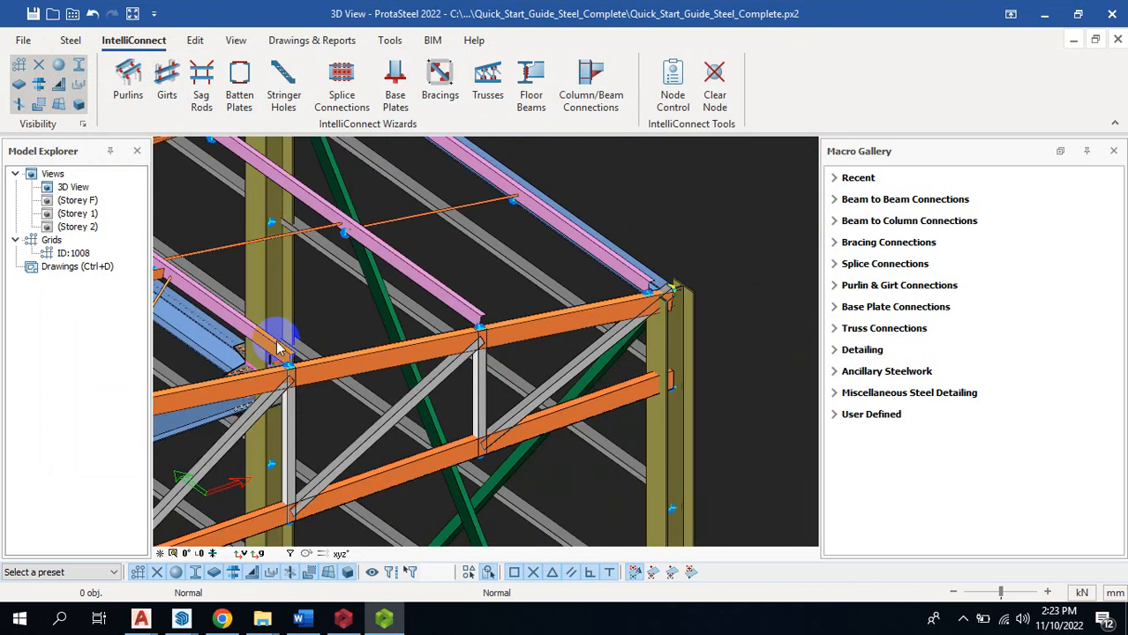
pyautogui.scroll(5, 254, 366)
pyautogui.scroll(-4, 378, 390)
pyautogui.scroll(3, 725, 322)
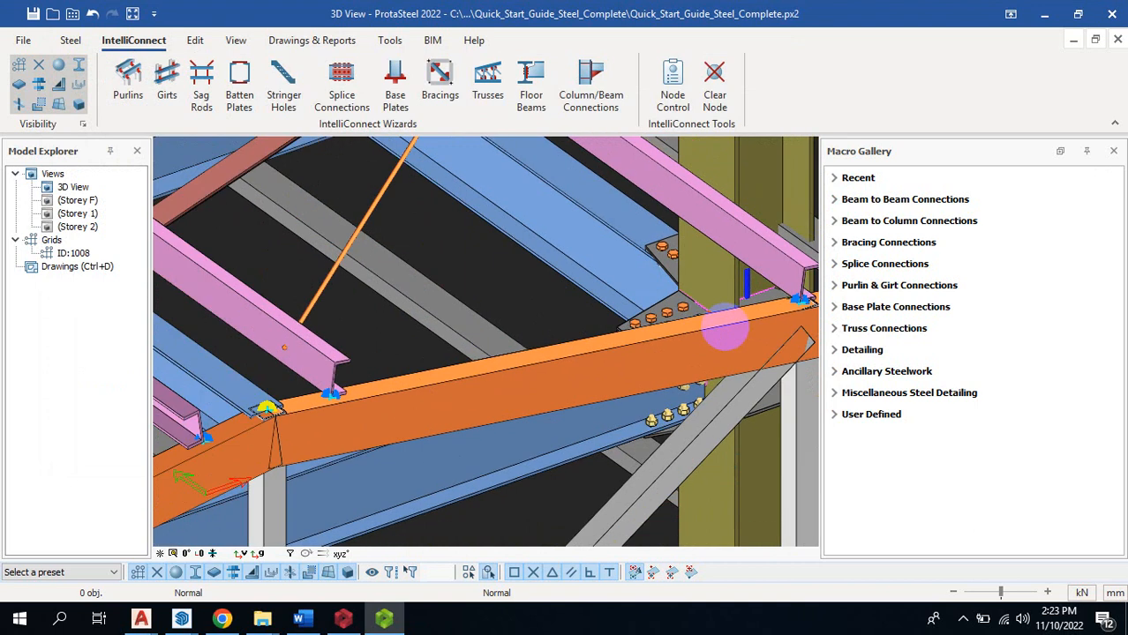
pyautogui.scroll(-3, 491, 398)
pyautogui.scroll(3, 671, 291)
pyautogui.scroll(-3, 670, 291)
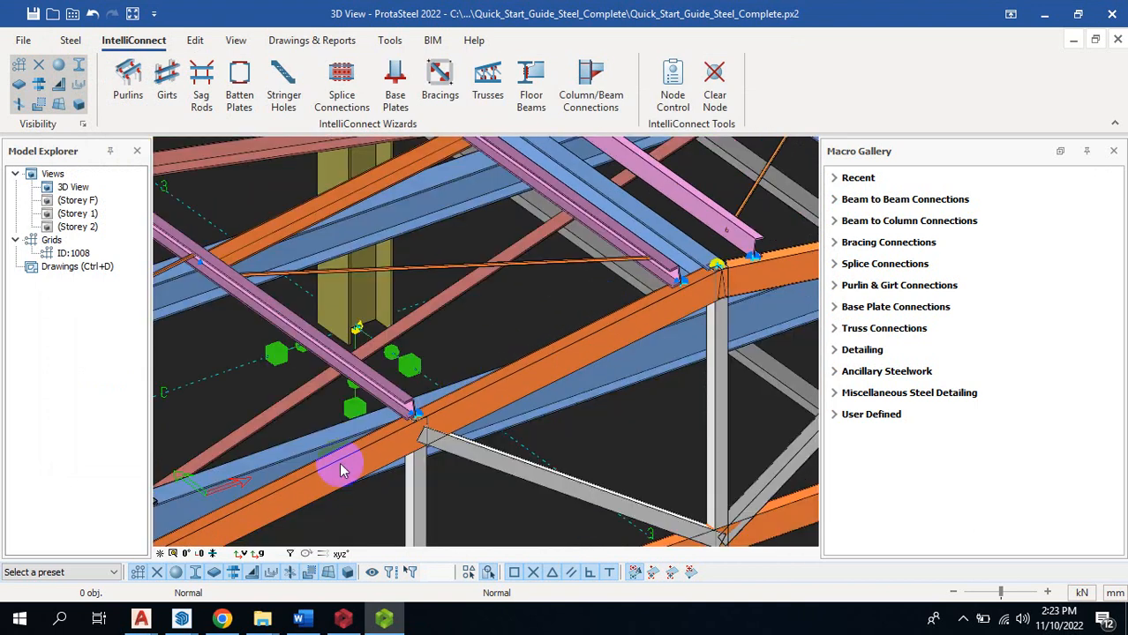
# Examine the eaves corner where the truss chords, eaves beam and column meet, and inspect the roof framing from the side.
pyautogui.scroll(2, 403, 403)
pyautogui.scroll(-4, 585, 383)
pyautogui.scroll(2, 506, 457)
pyautogui.scroll(2, 455, 484)
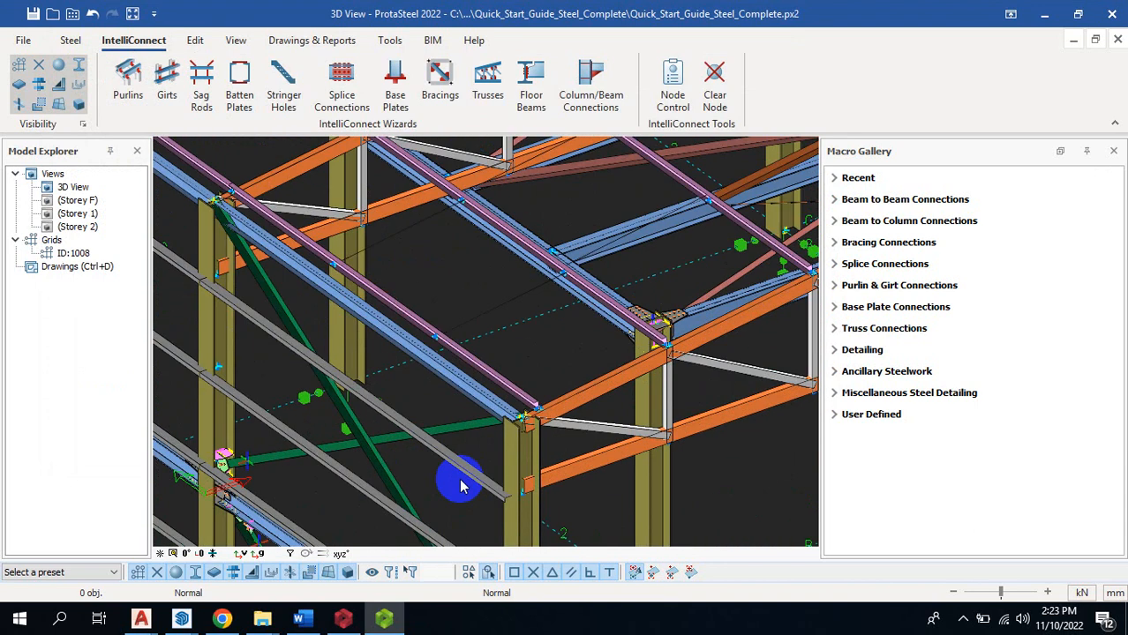
pyautogui.scroll(2, 558, 448)
pyautogui.scroll(2, 503, 428)
pyautogui.scroll(-2, 395, 322)
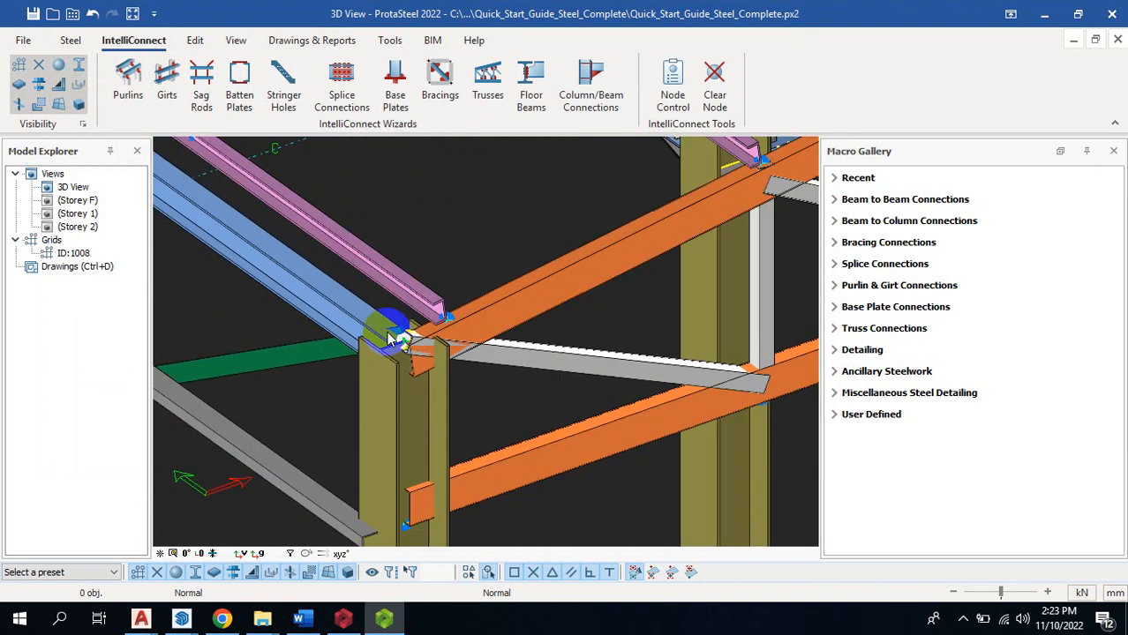
pyautogui.scroll(3, 378, 332)
pyautogui.scroll(-5, 393, 351)
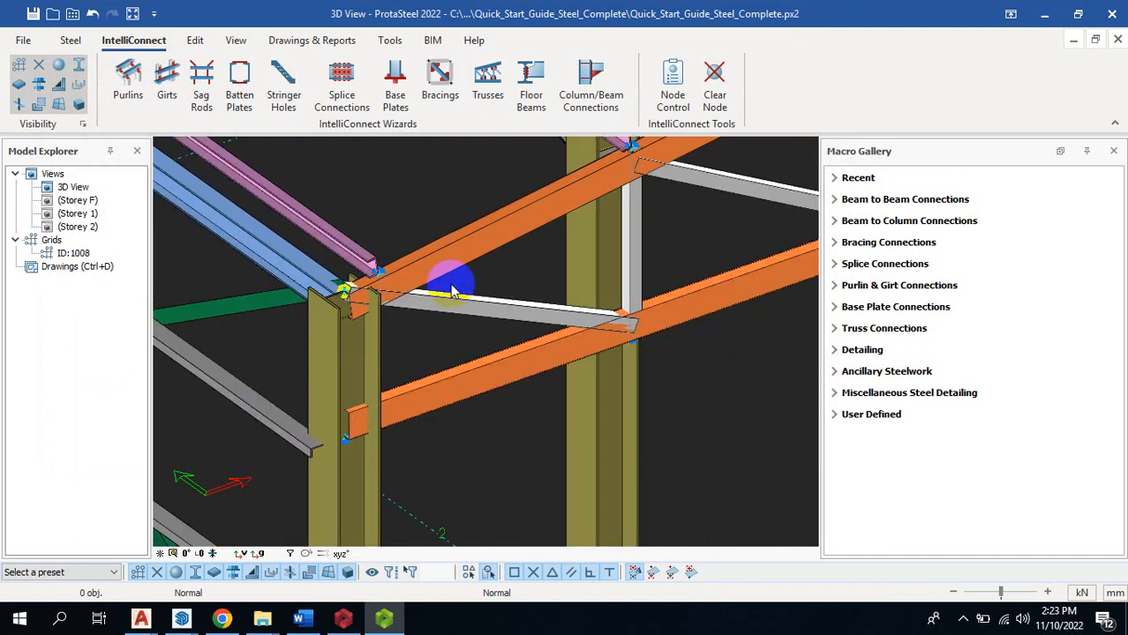
pyautogui.moveTo(623, 425); pyautogui.dragTo(372, 418, button='middle')
pyautogui.scroll(6, 511, 511)
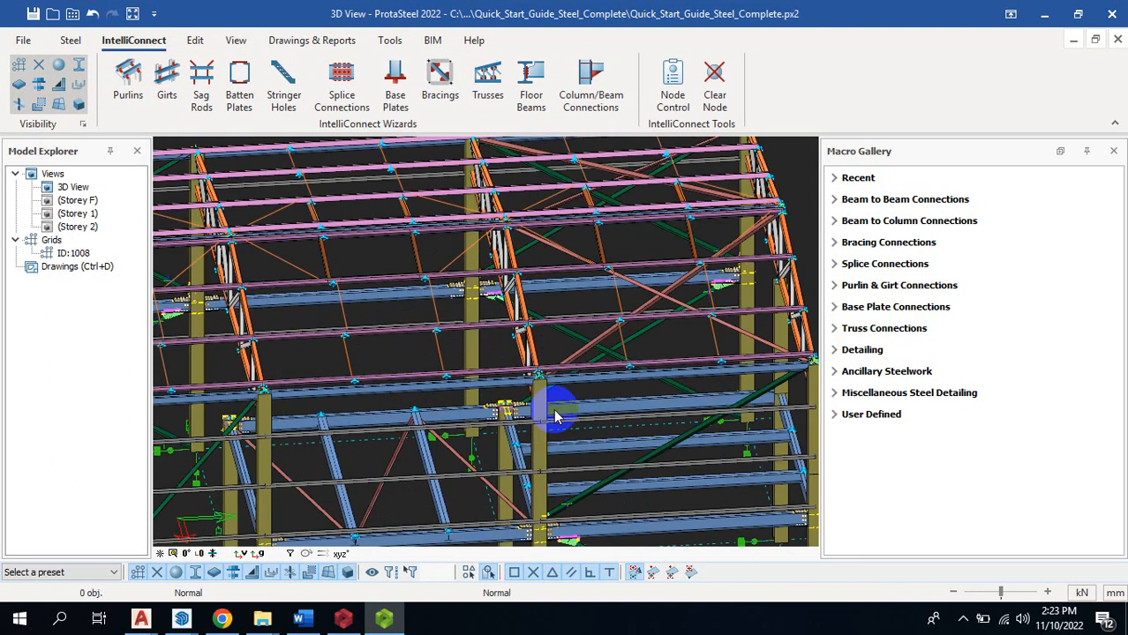
pyautogui.scroll(2, 520, 384)
pyautogui.moveTo(416, 444); pyautogui.dragTo(599, 304, button='middle')
# Try the IntelliConnect Purlin Wizard on the whole frame with the Angle Type connection, and review and close the connection log.
pyautogui.scroll(-10, 598, 305)
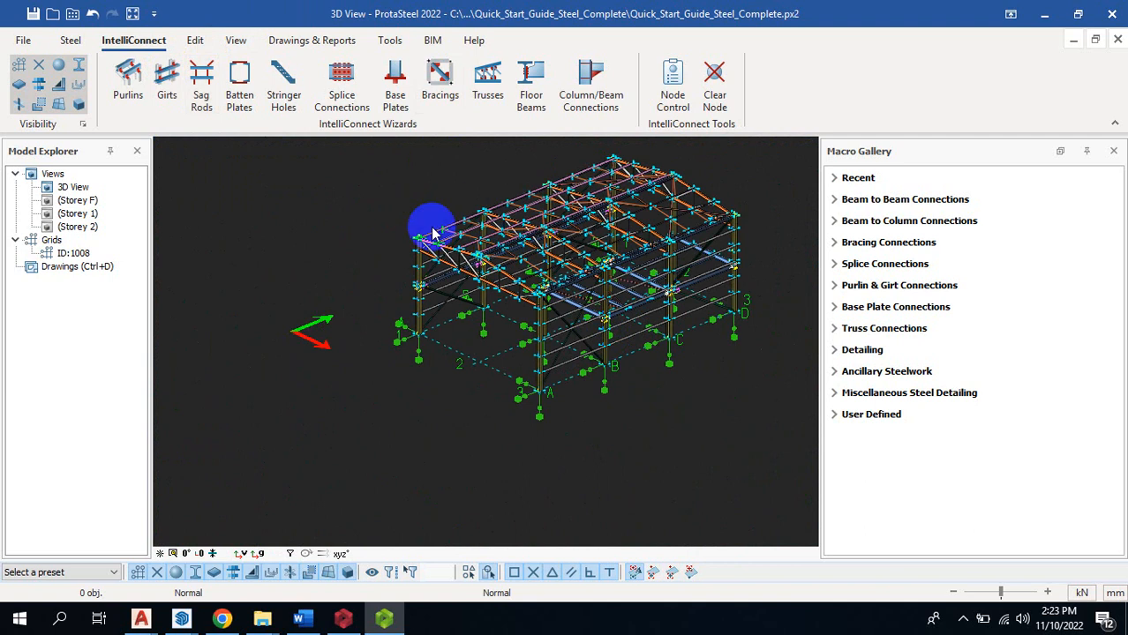
pyautogui.moveTo(401, 216); pyautogui.dragTo(662, 390)
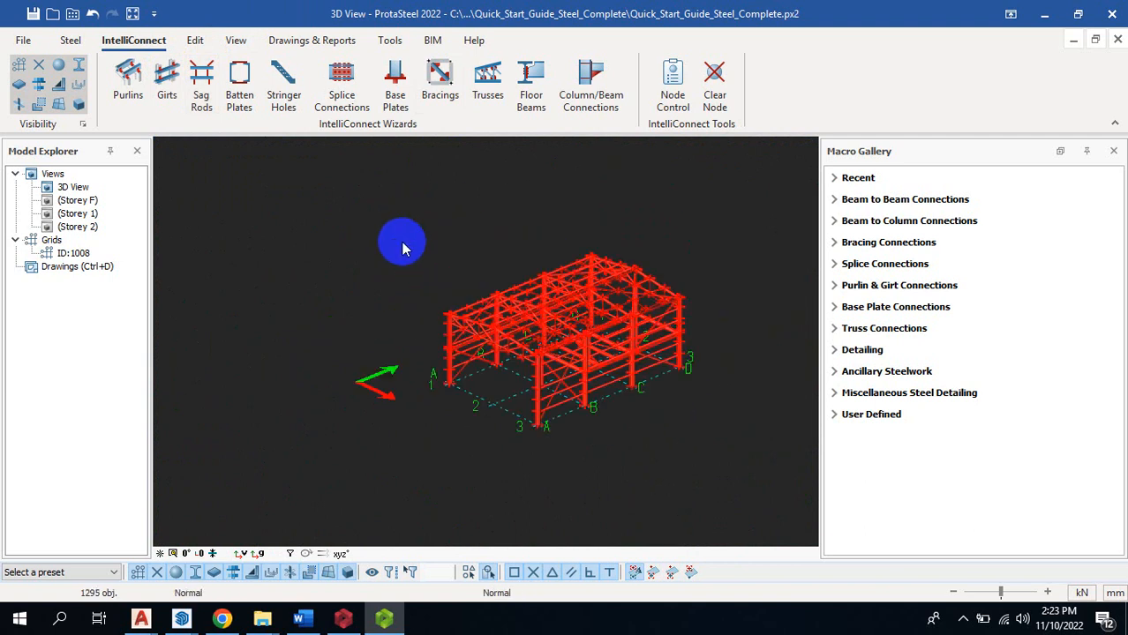
pyautogui.scroll(3, 660, 318)
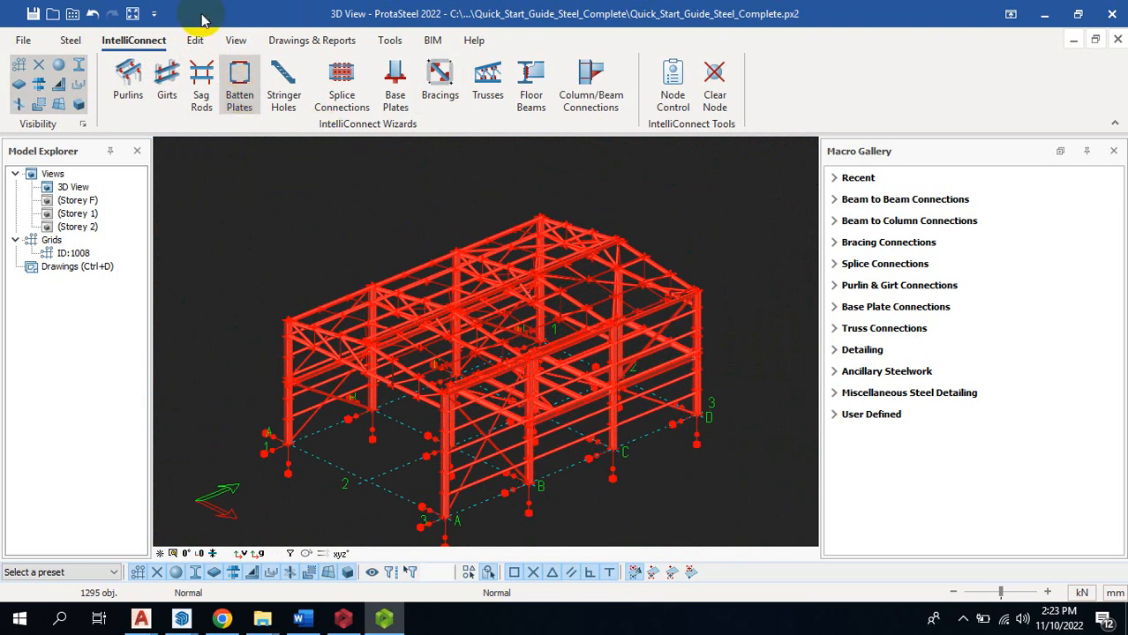
pyautogui.click(132, 85)
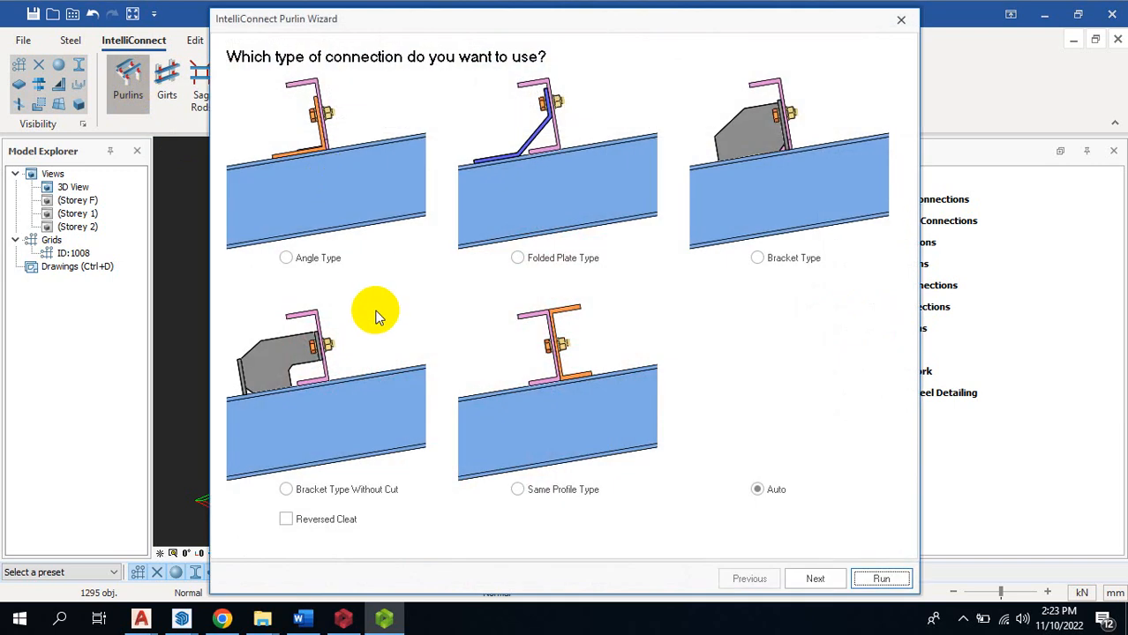
pyautogui.click(316, 257)
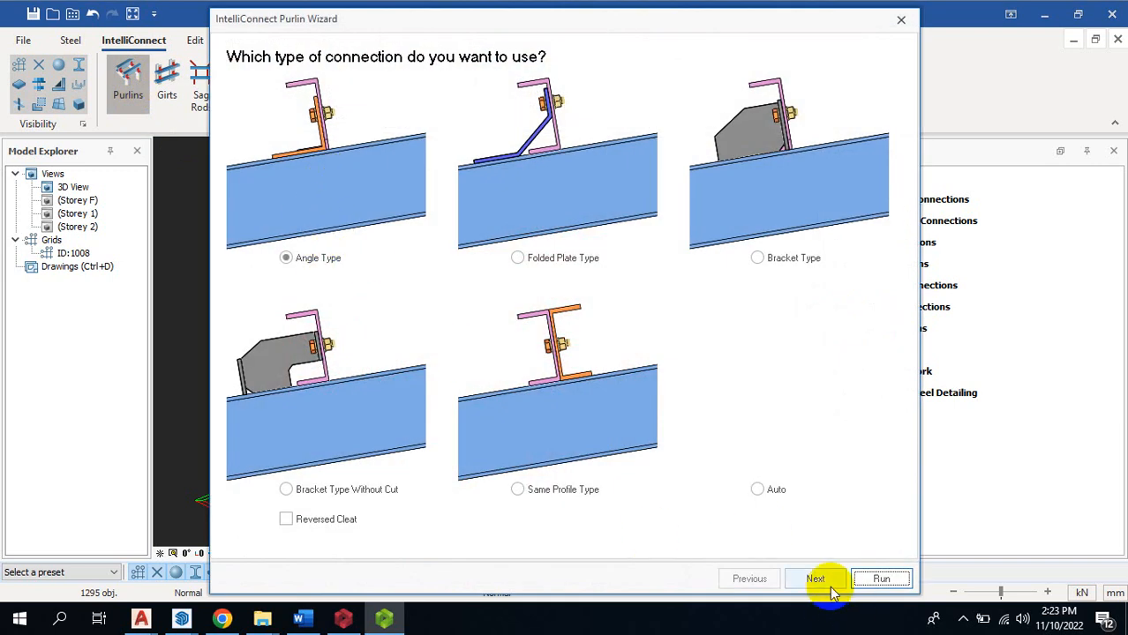
pyautogui.click(863, 578)
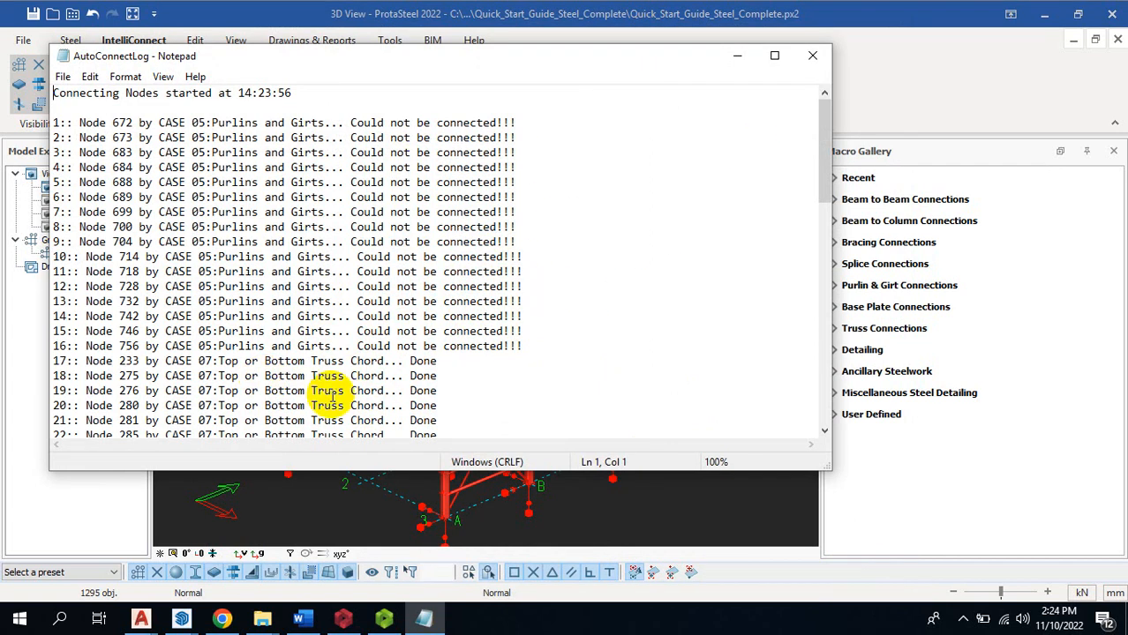
pyautogui.scroll(-2, 452, 382)
pyautogui.scroll(-12, 396, 395)
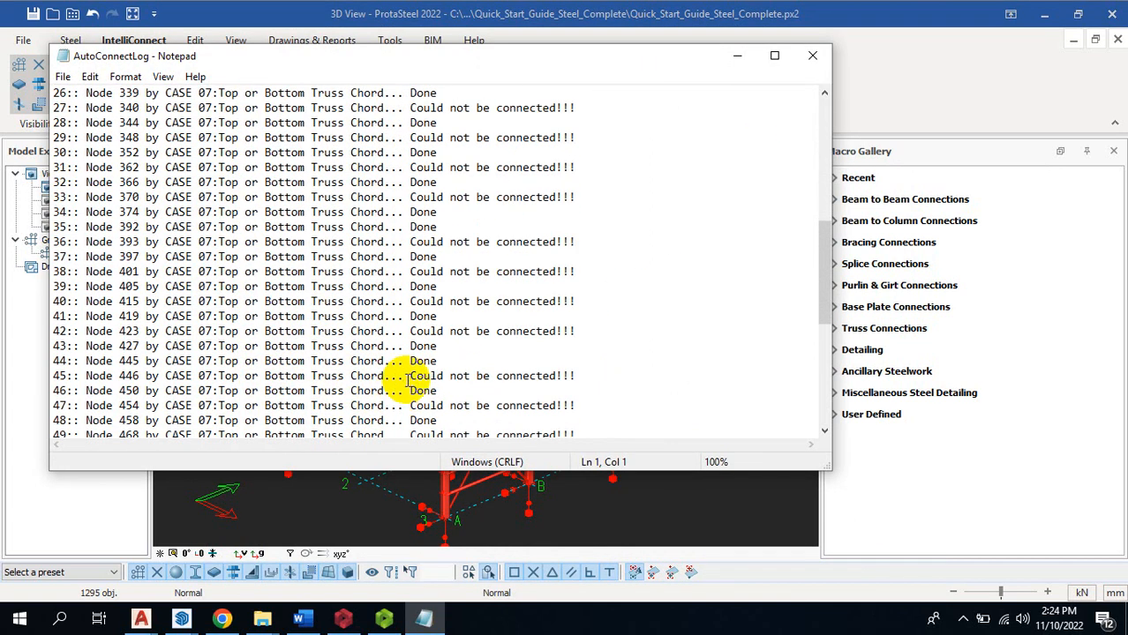
pyautogui.click(810, 54)
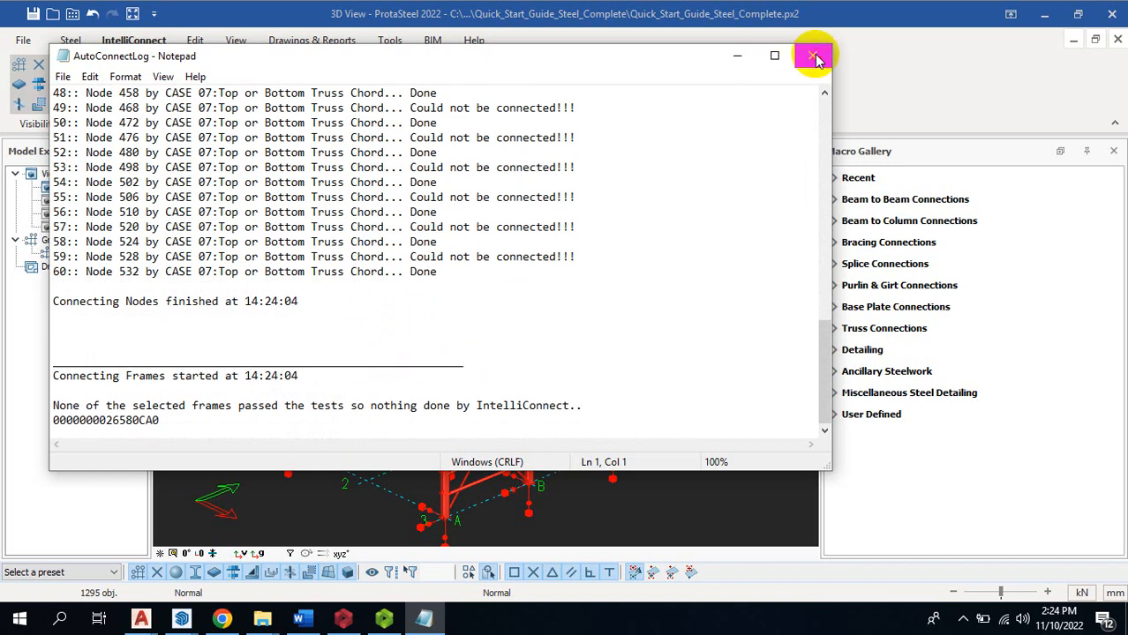
# Check the purlin-to-truss joints along the roof slopes and ridge for purlin connections.
pyautogui.scroll(5, 494, 470)
pyautogui.scroll(-5, 480, 355)
pyautogui.click(700, 217)
pyautogui.scroll(9, 656, 300)
pyautogui.scroll(-10, 715, 308)
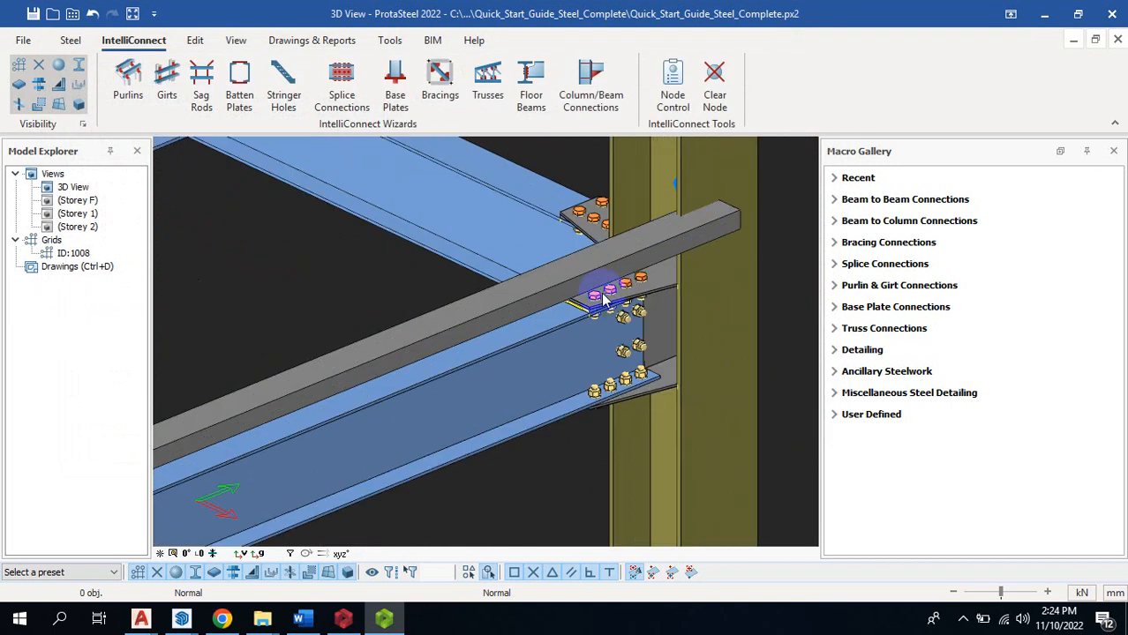
pyautogui.scroll(-2, 653, 287)
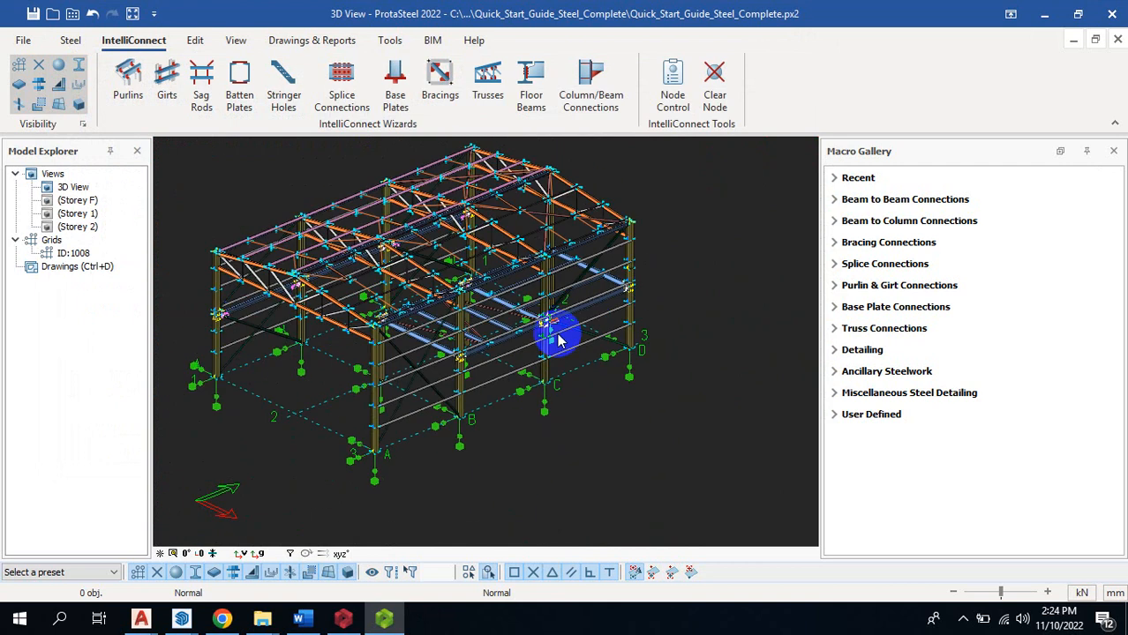
pyautogui.scroll(10, 322, 259)
pyautogui.scroll(2, 282, 282)
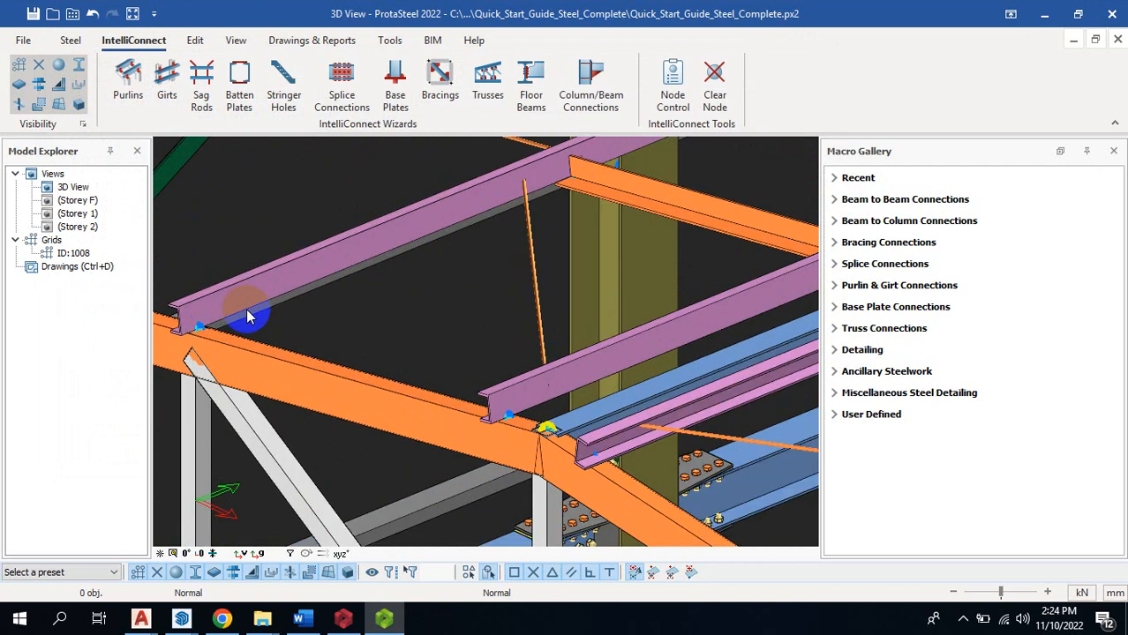
pyautogui.scroll(-8, 312, 320)
pyautogui.scroll(8, 568, 212)
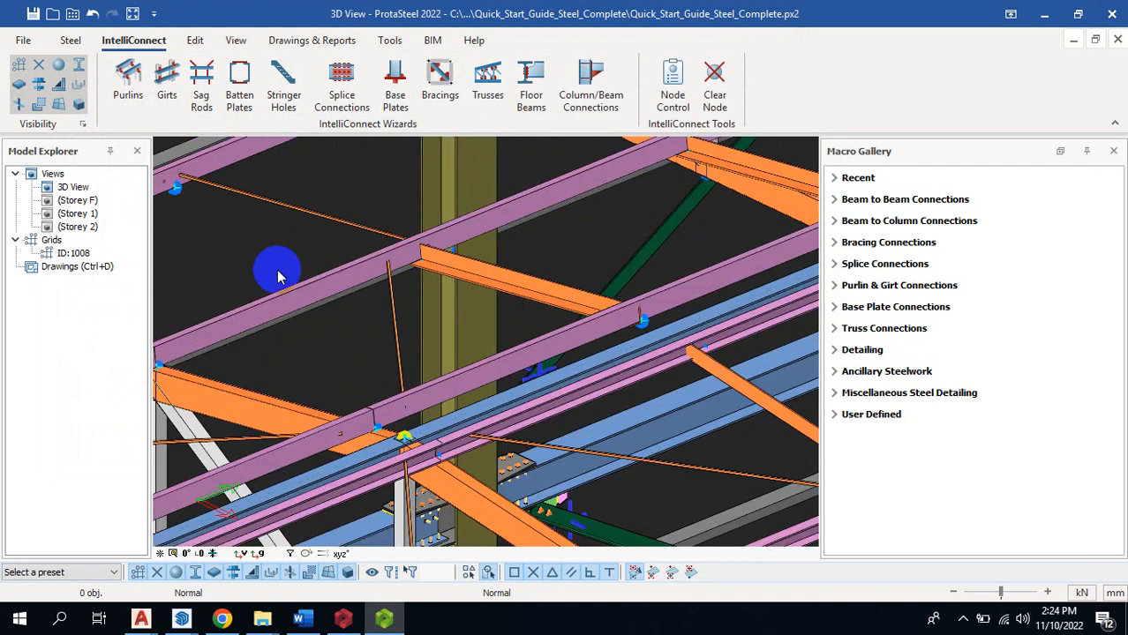
pyautogui.scroll(-8, 277, 353)
pyautogui.scroll(8, 602, 277)
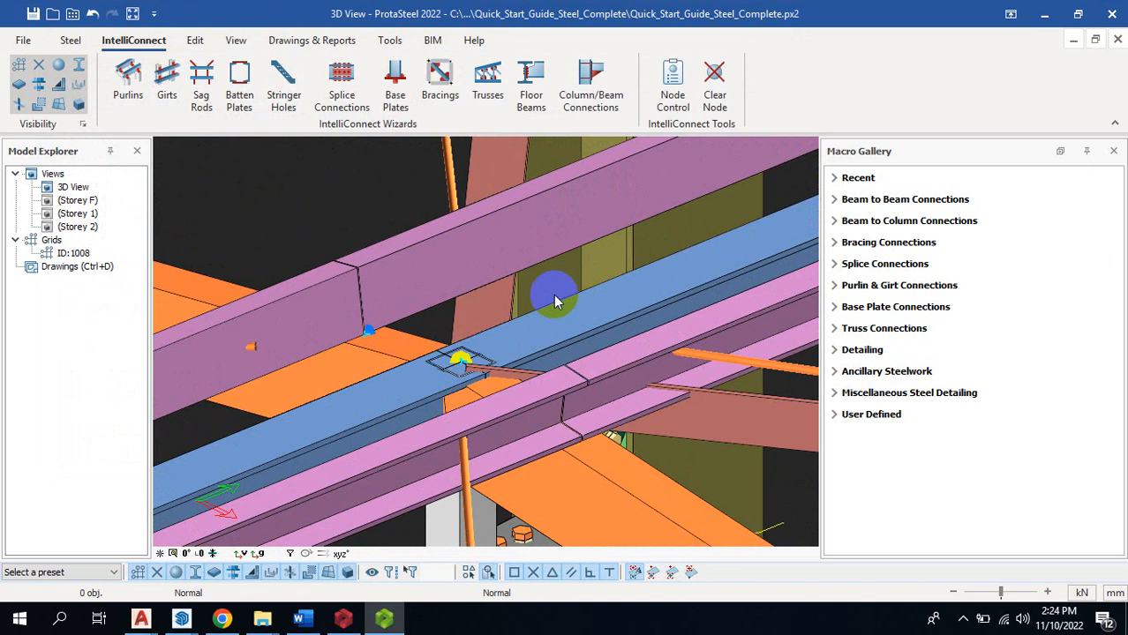
pyautogui.scroll(-4, 449, 353)
pyautogui.scroll(-4, 458, 259)
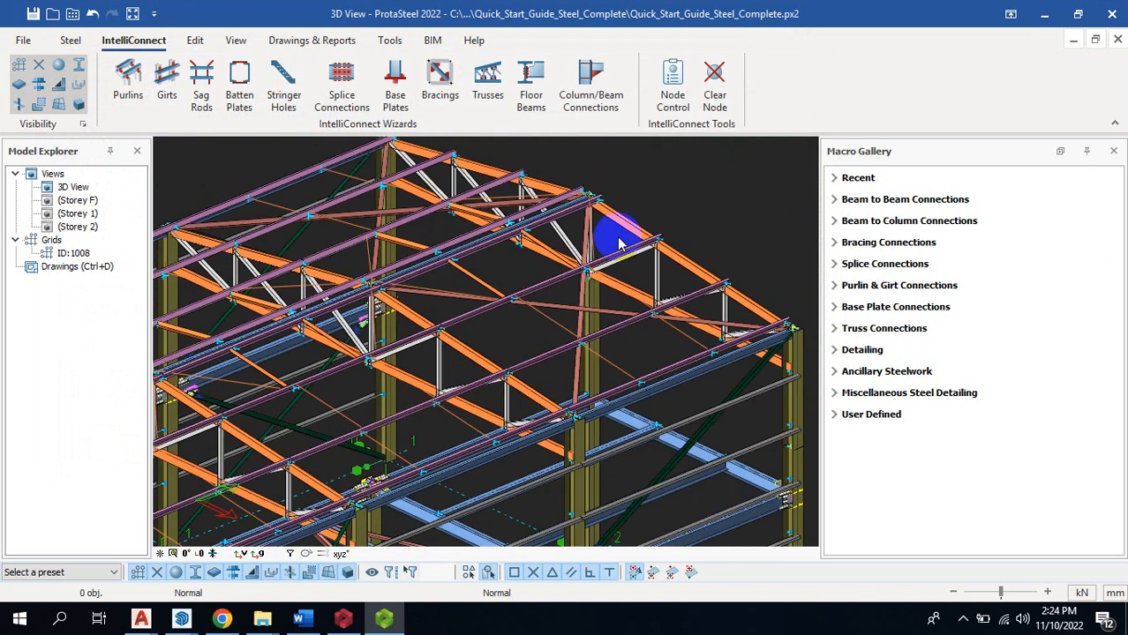
pyautogui.scroll(6, 594, 181)
# Run the IntelliConnect Purlin Wizard on the whole frame with the Same Profile Type and end purlin offset, and close the log.
pyautogui.scroll(-8, 693, 265)
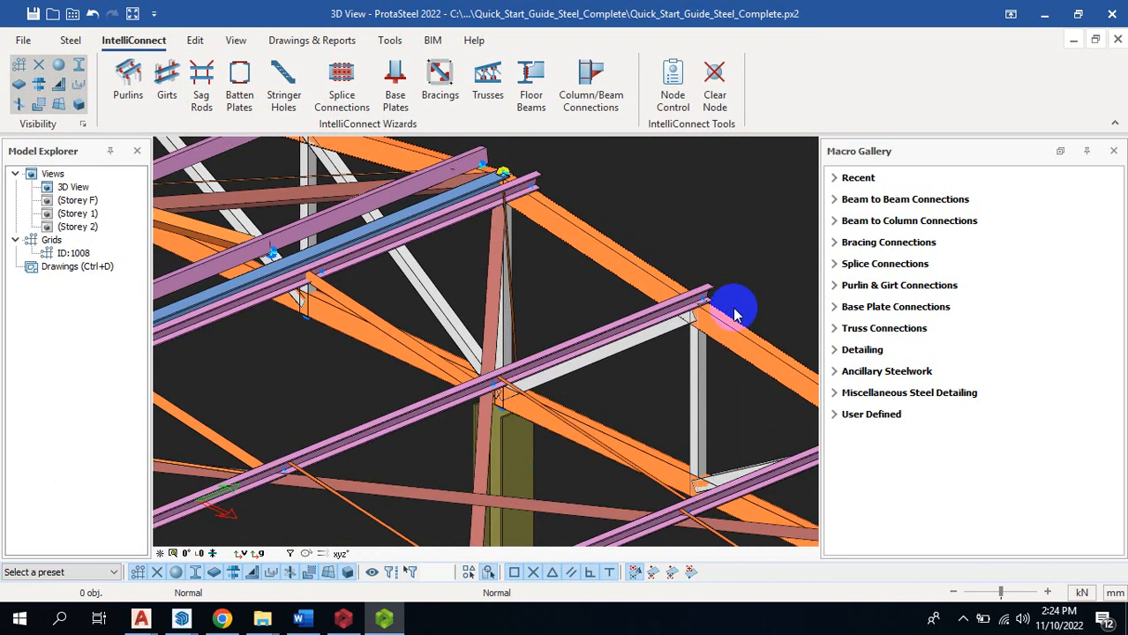
pyautogui.moveTo(265, 172); pyautogui.dragTo(753, 513)
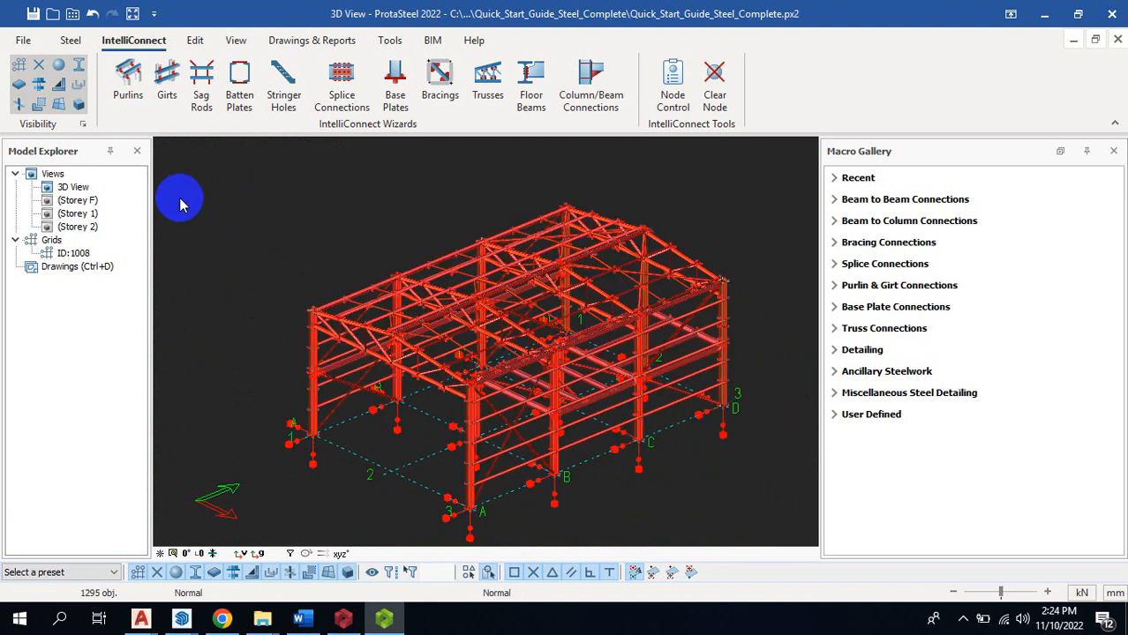
pyautogui.click(128, 77)
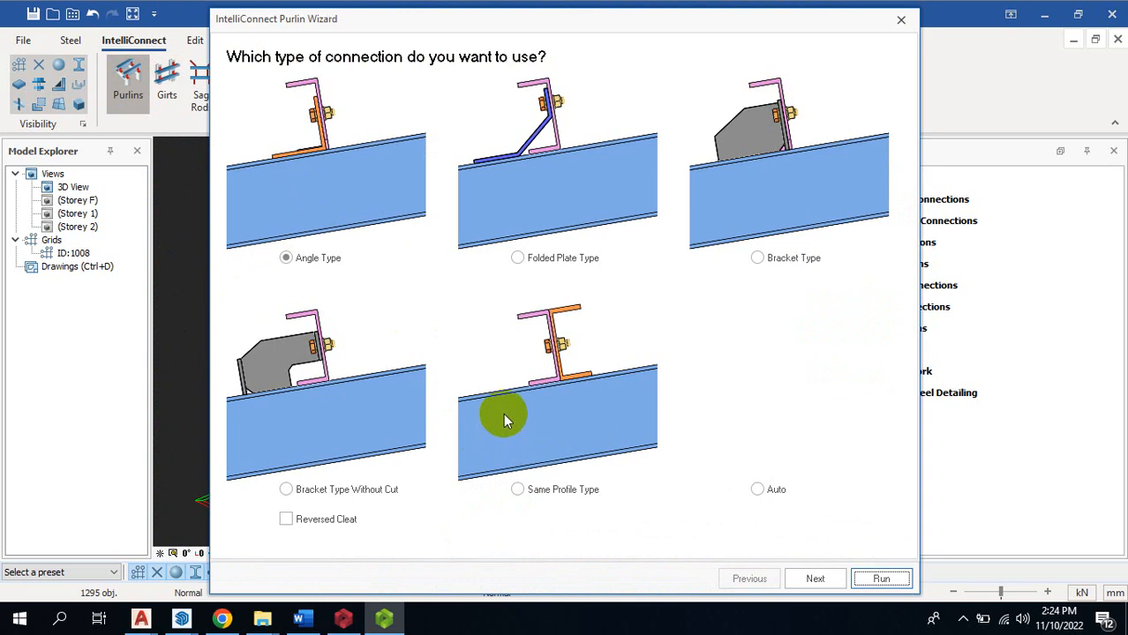
pyautogui.click(559, 395)
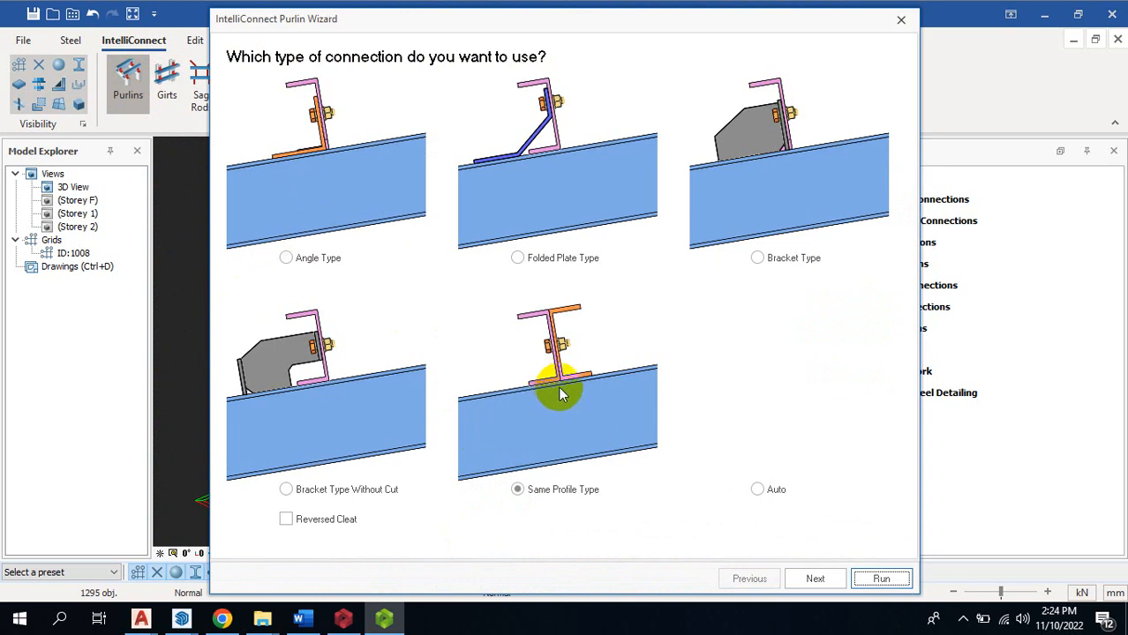
pyautogui.click(817, 579)
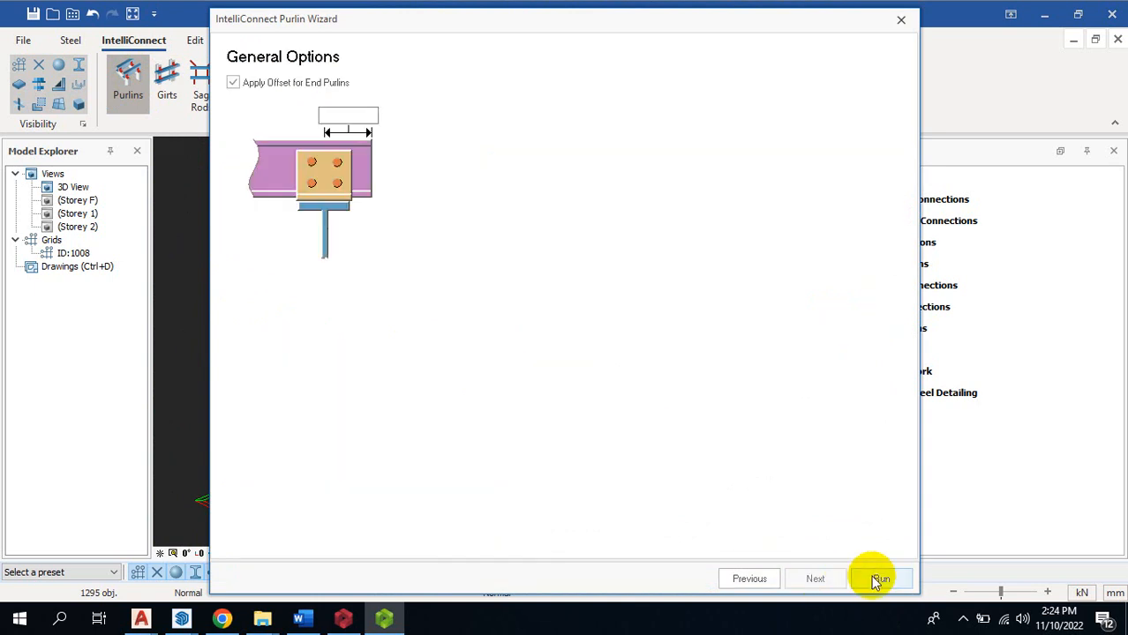
pyautogui.click(873, 579)
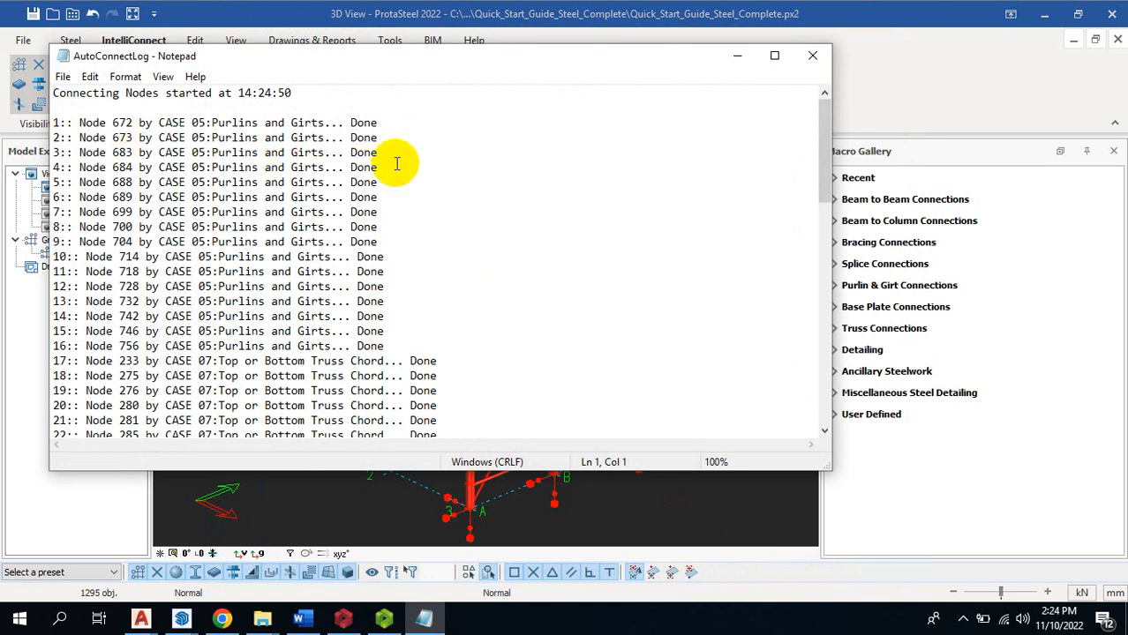
pyautogui.click(812, 55)
# Examine the same-profile purlin connections along the roof trusses from the eaves to the ridge.
pyautogui.scroll(3, 517, 340)
pyautogui.scroll(-3, 597, 308)
pyautogui.scroll(10, 689, 189)
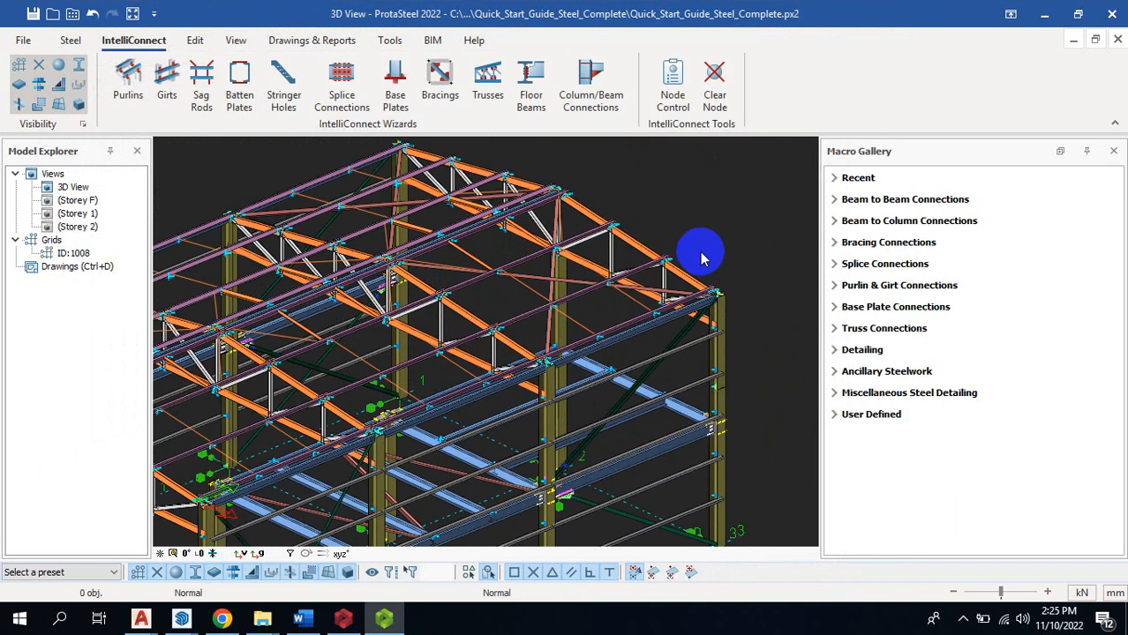
pyautogui.scroll(-10, 565, 250)
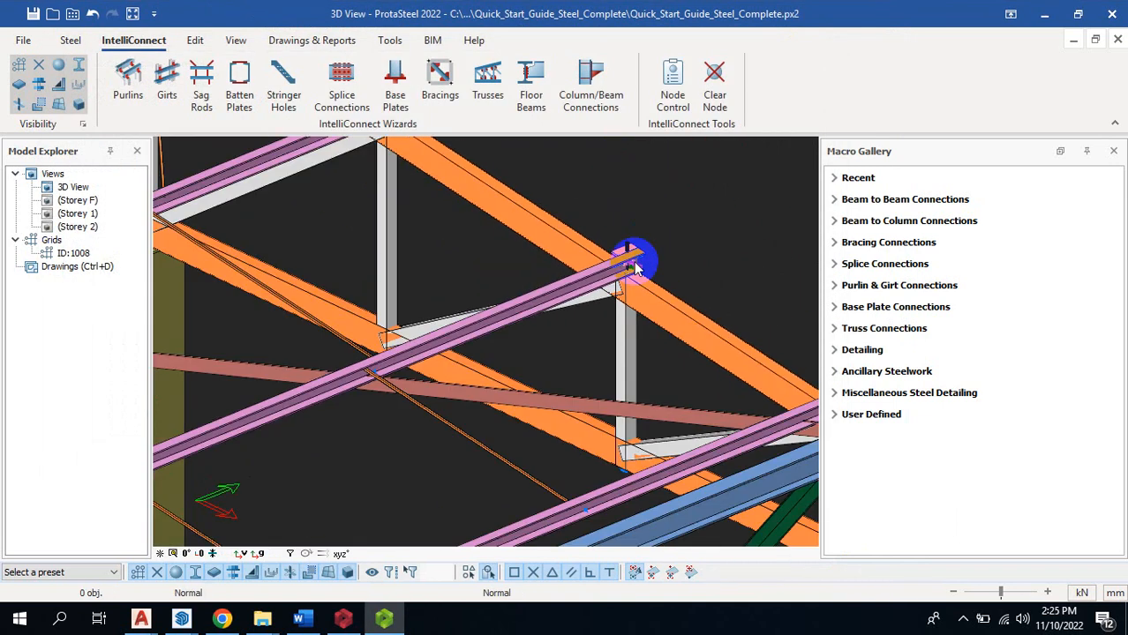
pyautogui.scroll(5, 325, 496)
pyautogui.scroll(-3, 491, 371)
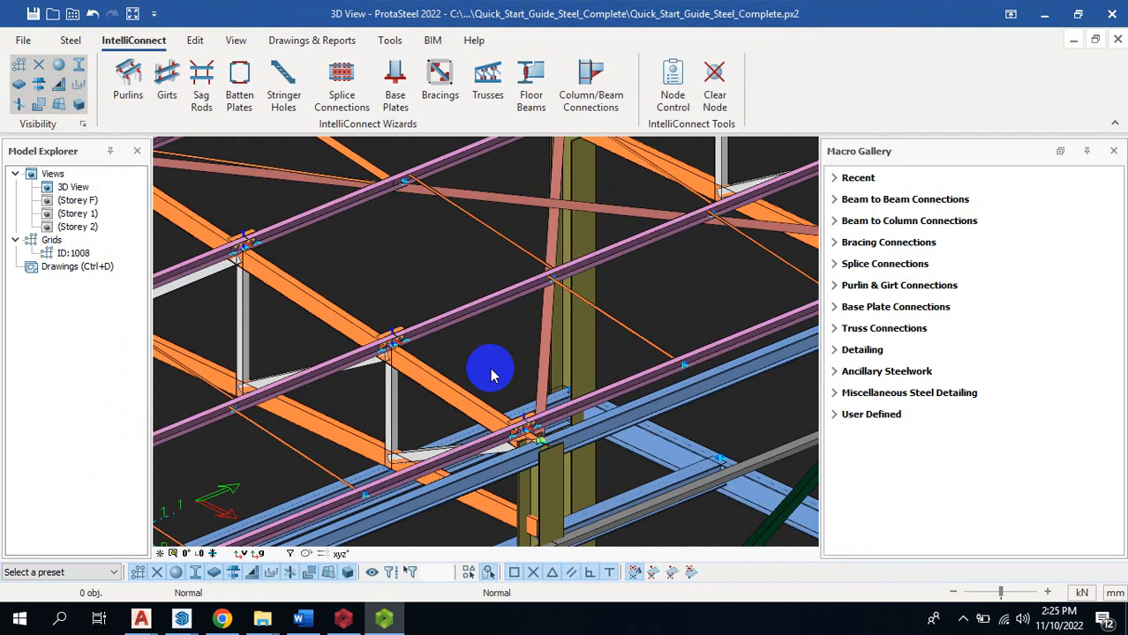
pyautogui.scroll(6, 408, 352)
pyautogui.scroll(-5, 594, 329)
pyautogui.scroll(8, 478, 245)
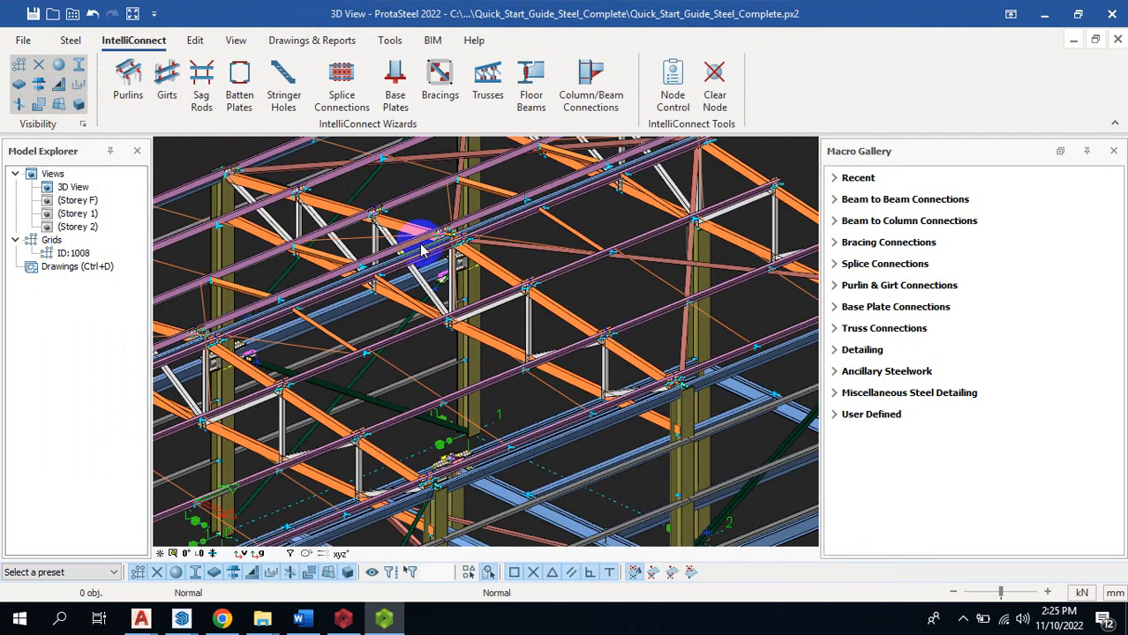
pyautogui.scroll(-5, 518, 403)
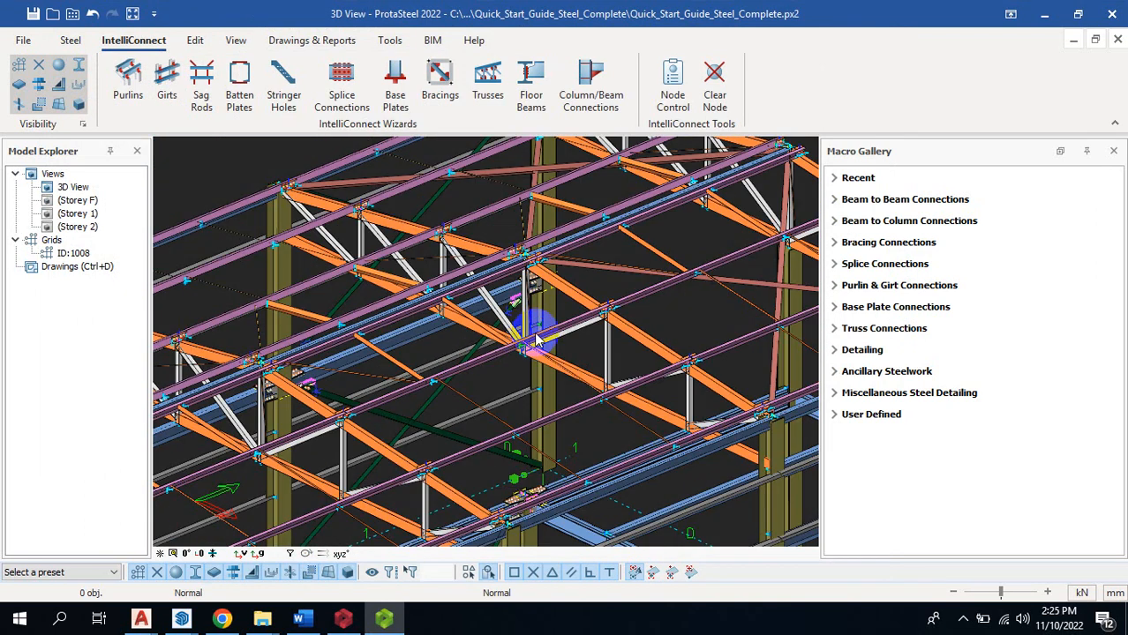
pyautogui.scroll(2, 366, 218)
pyautogui.scroll(2, 367, 219)
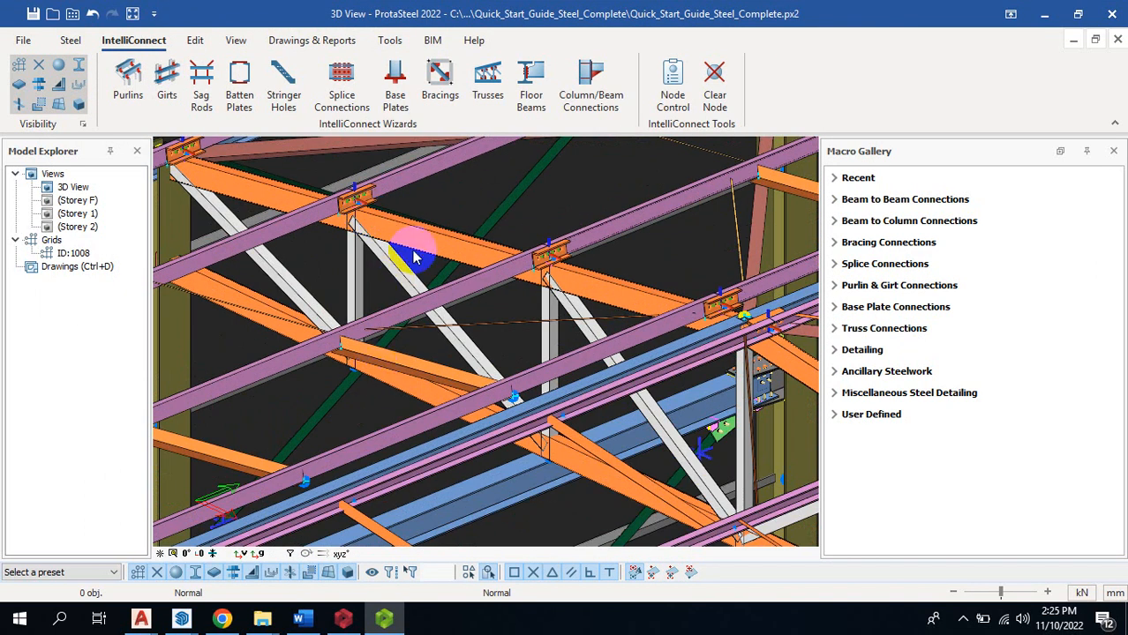
pyautogui.scroll(-3, 419, 247)
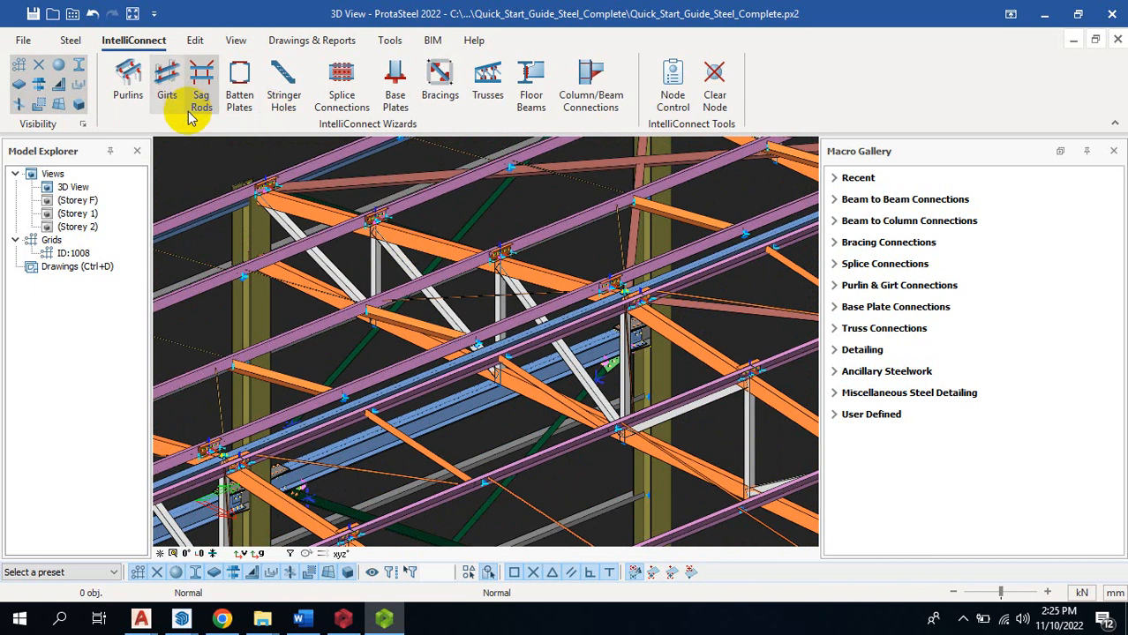
pyautogui.click(195, 42)
pyautogui.click(73, 42)
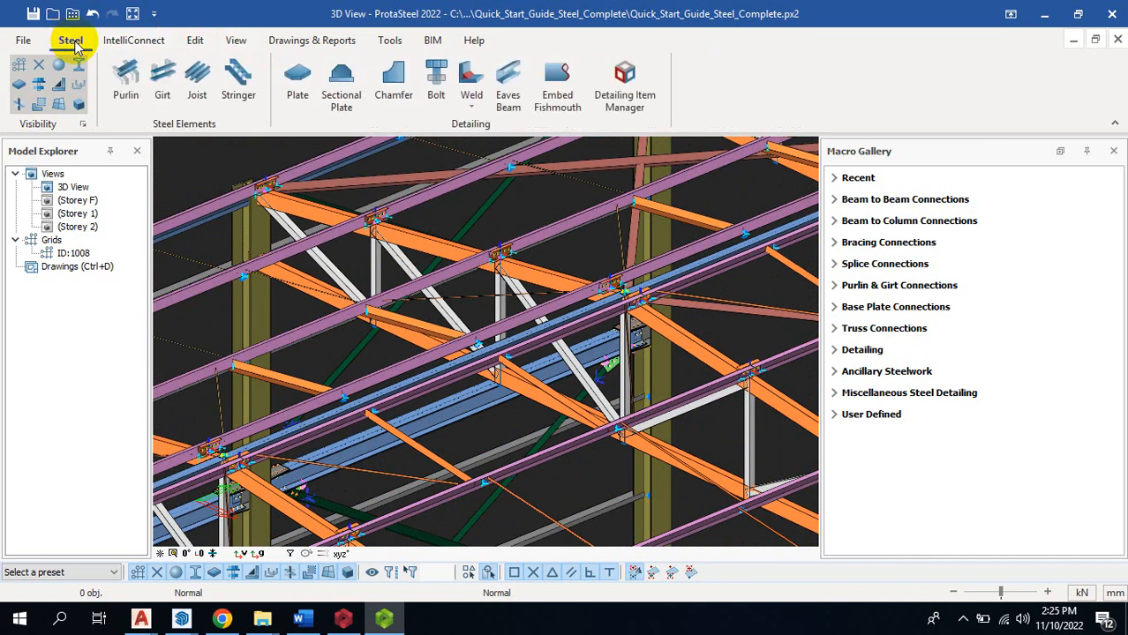
pyautogui.click(25, 40)
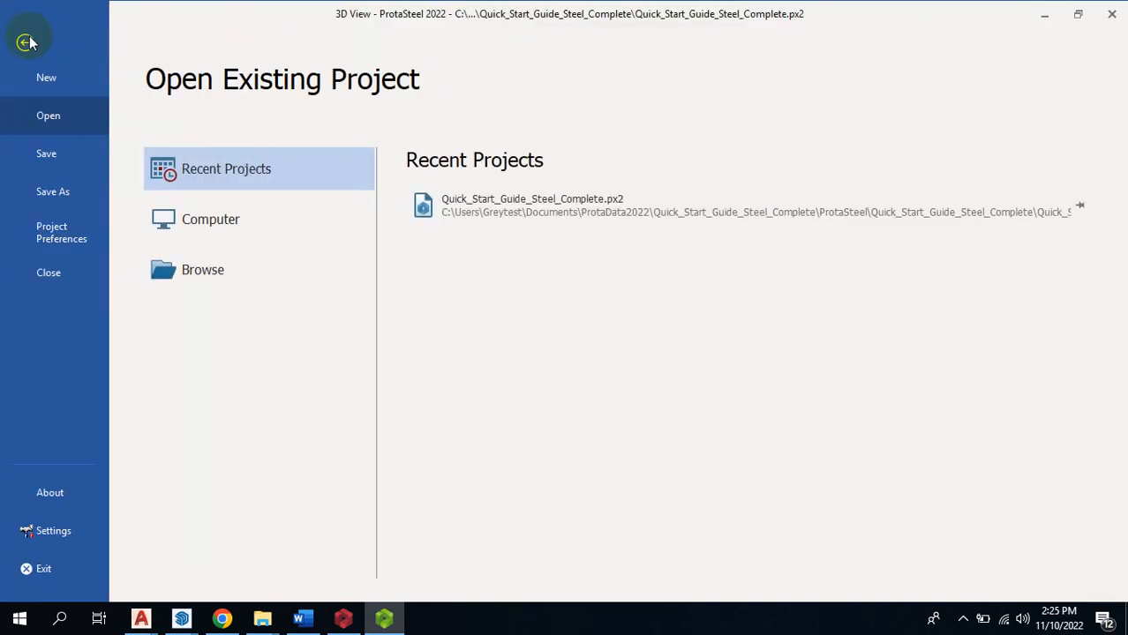
pyautogui.click(26, 44)
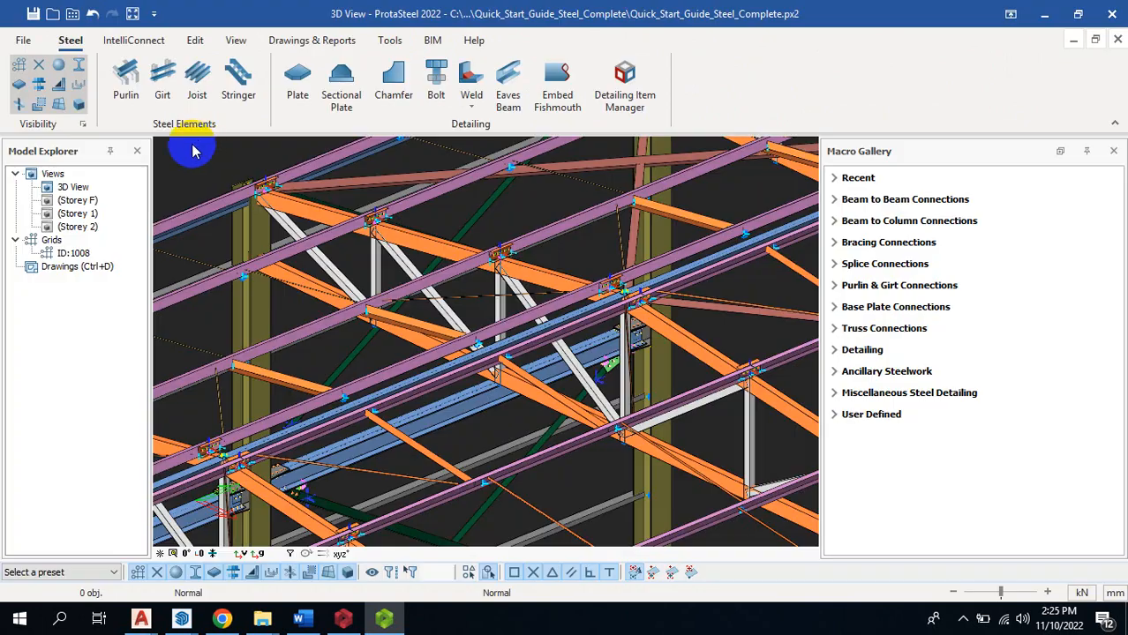
pyautogui.scroll(-2, 646, 261)
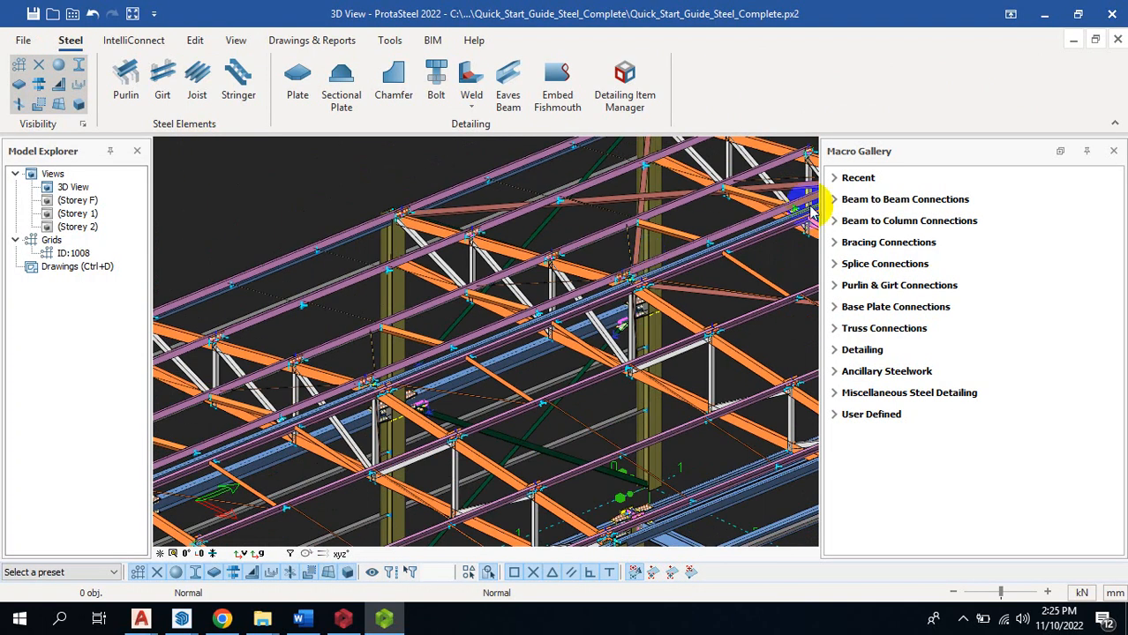
# Browse the Macro Gallery's beam to beam, beam to column, bracing and splice connection categories.
pyautogui.click(834, 179)
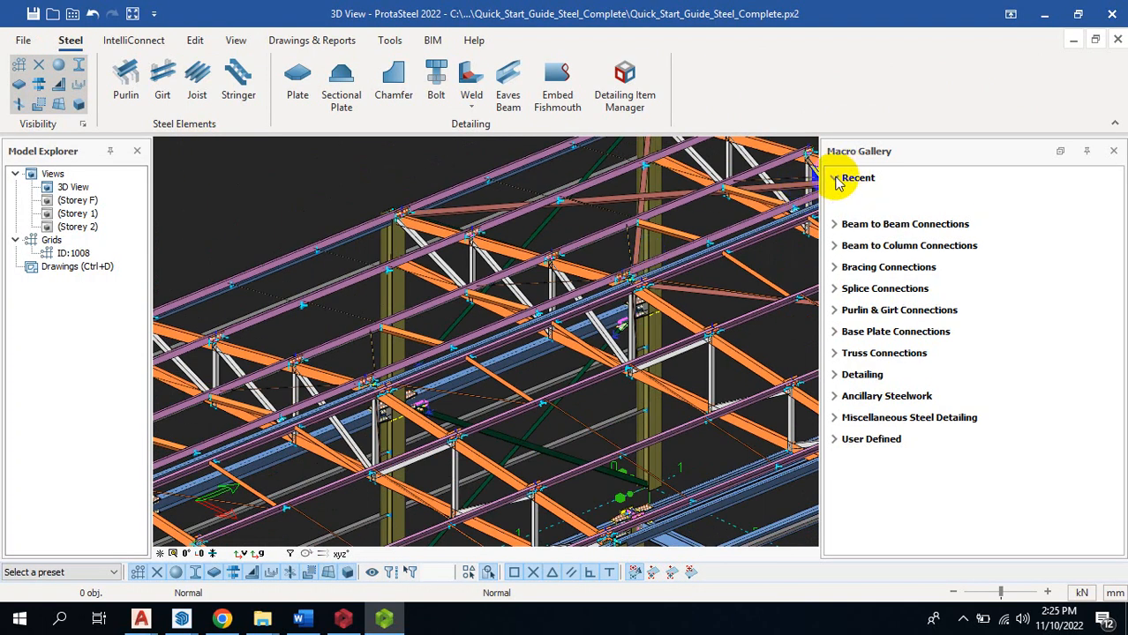
pyautogui.click(834, 179)
pyautogui.click(834, 201)
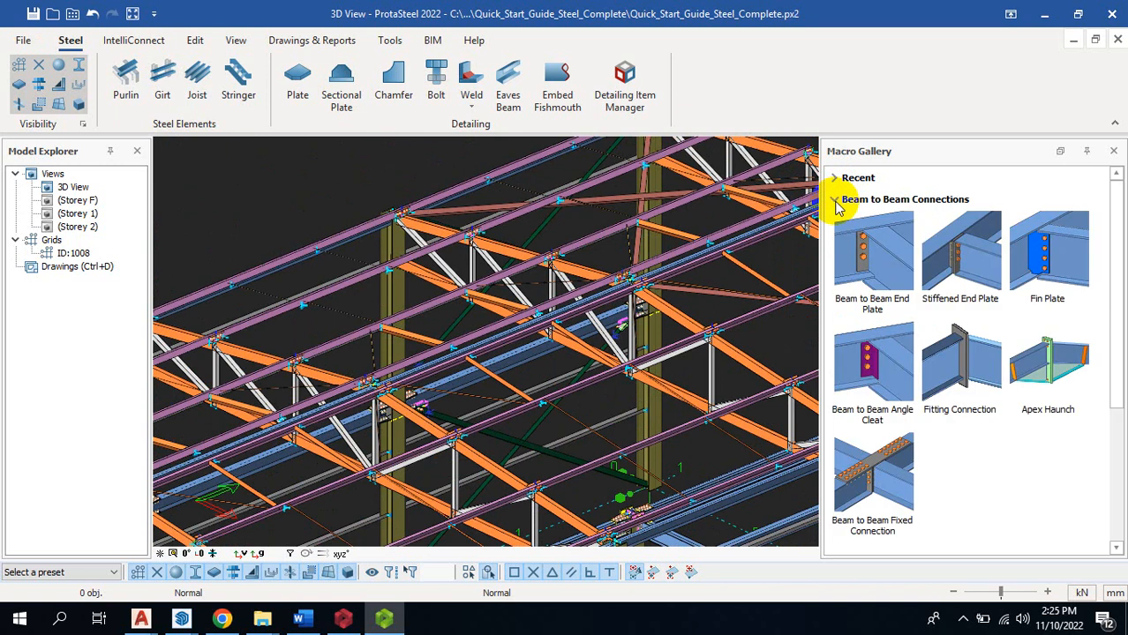
pyautogui.click(835, 201)
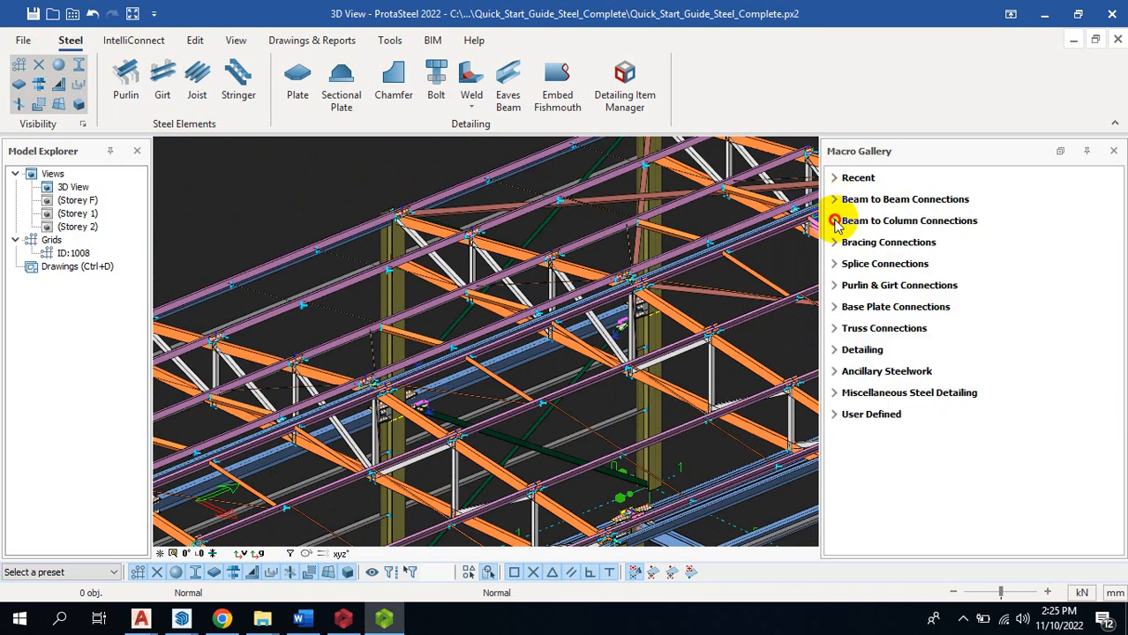
pyautogui.click(835, 221)
pyautogui.click(835, 222)
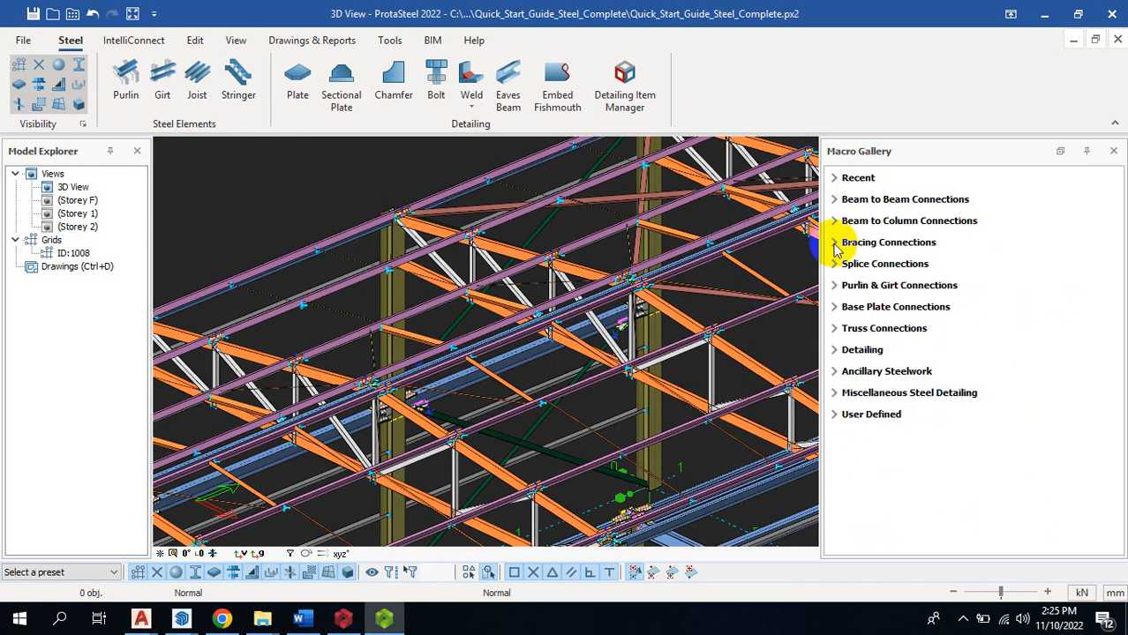
pyautogui.click(835, 244)
pyautogui.click(835, 244)
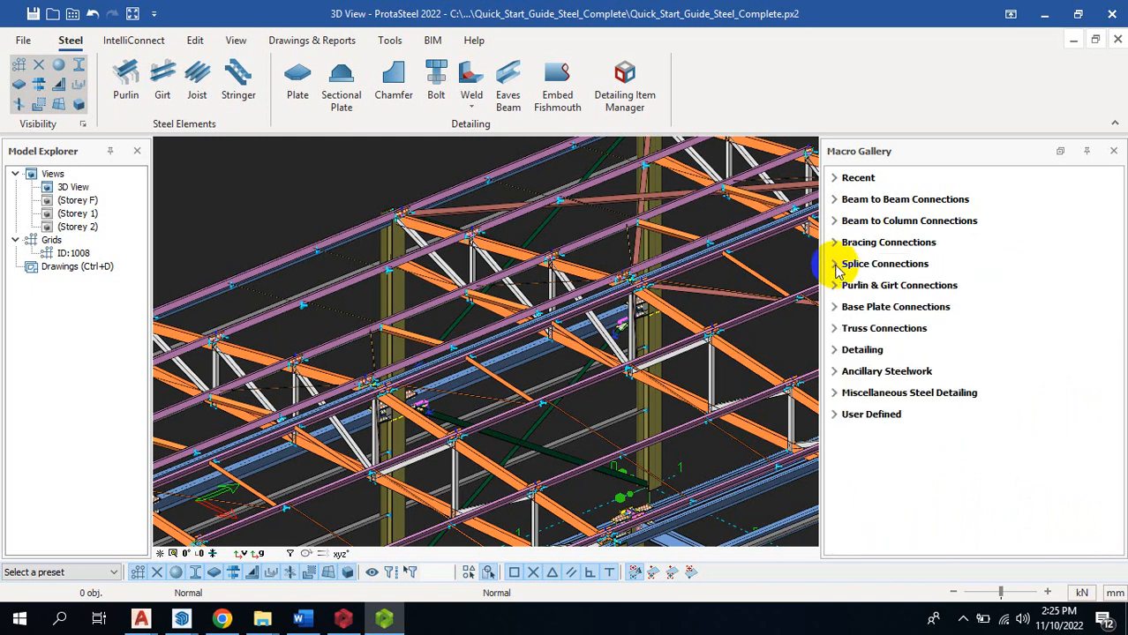
pyautogui.click(832, 265)
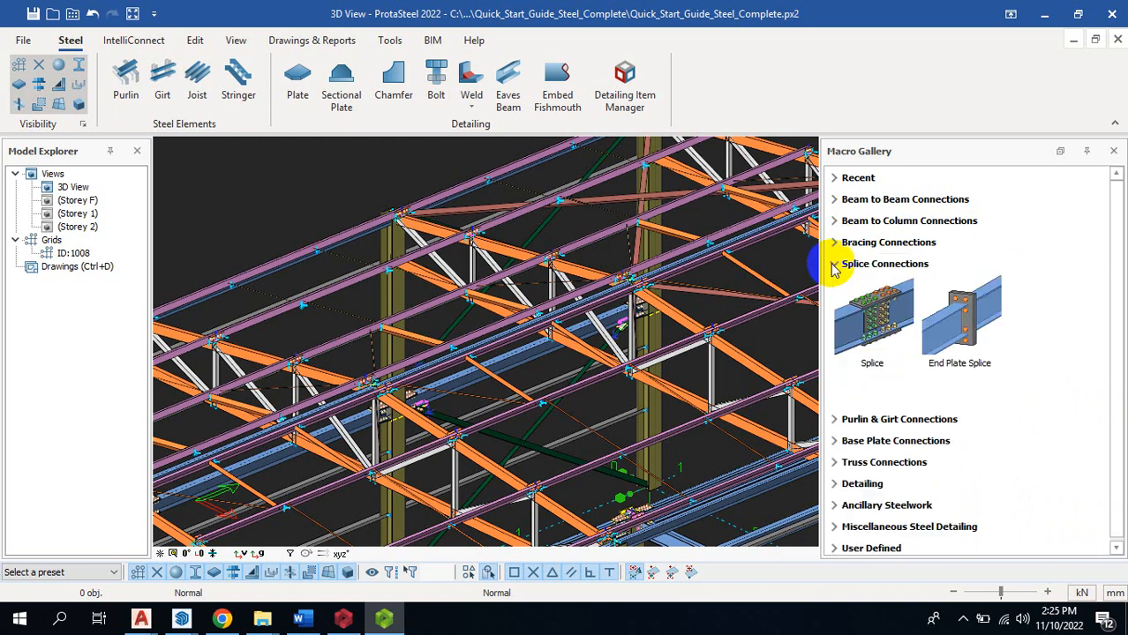
pyautogui.click(832, 265)
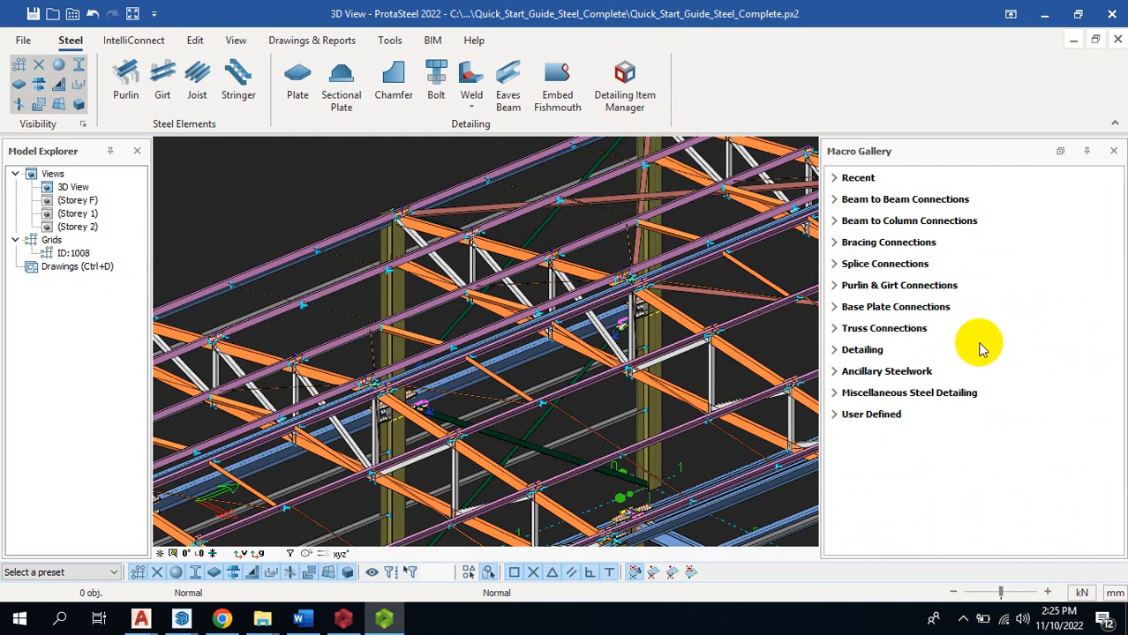
# Close ProtaSteel without saving the project and return to the steel frame's 3D view in ProtaStructure.
pyautogui.click(1112, 14)
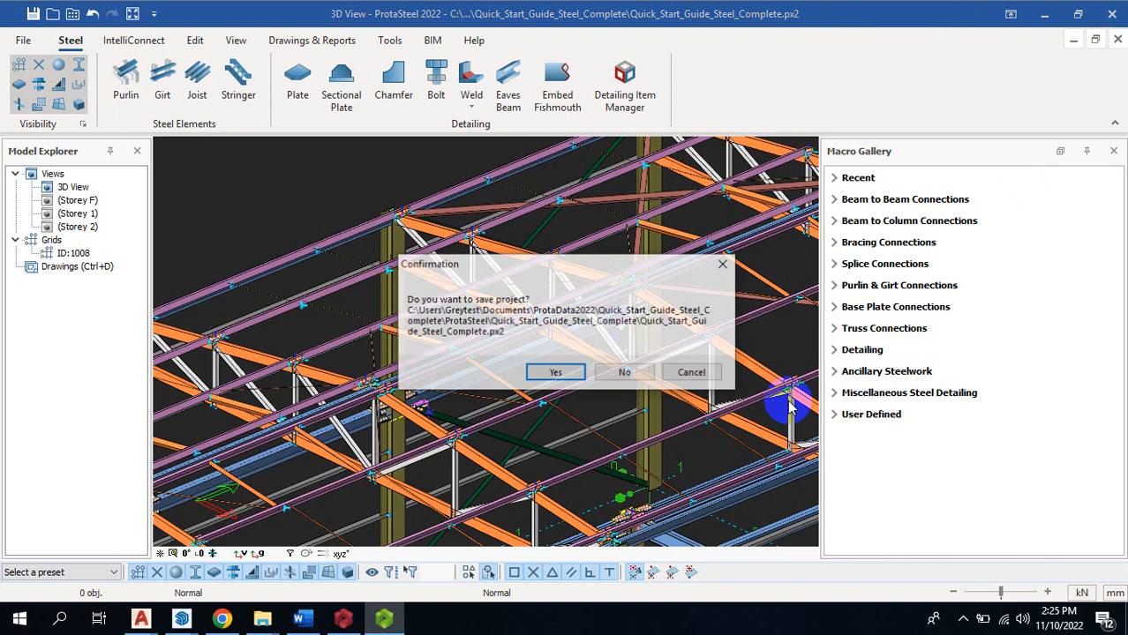
pyautogui.click(625, 371)
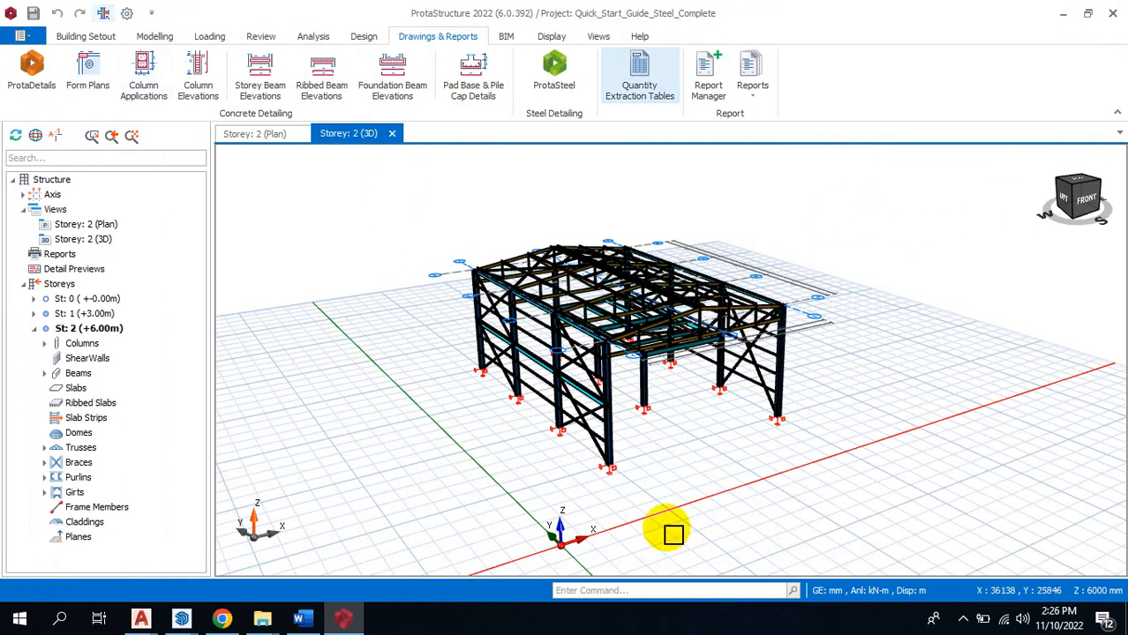
pyautogui.scroll(2, 498, 402)
pyautogui.scroll(-3, 384, 367)
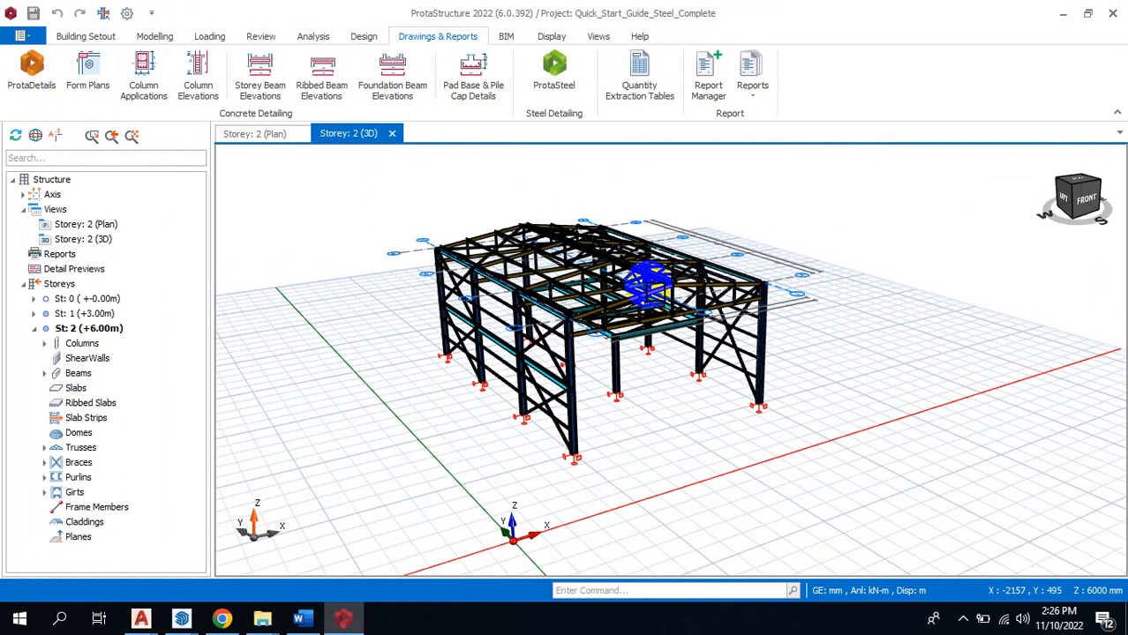
pyautogui.scroll(3, 662, 279)
pyautogui.click(675, 292)
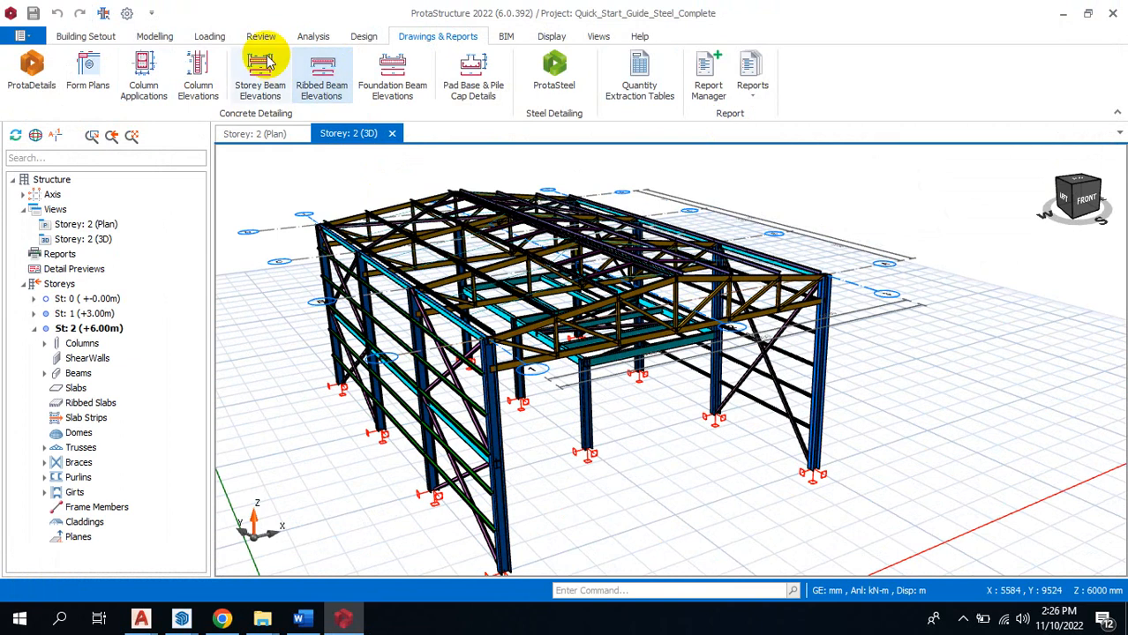
pyautogui.click(99, 36)
pyautogui.click(156, 36)
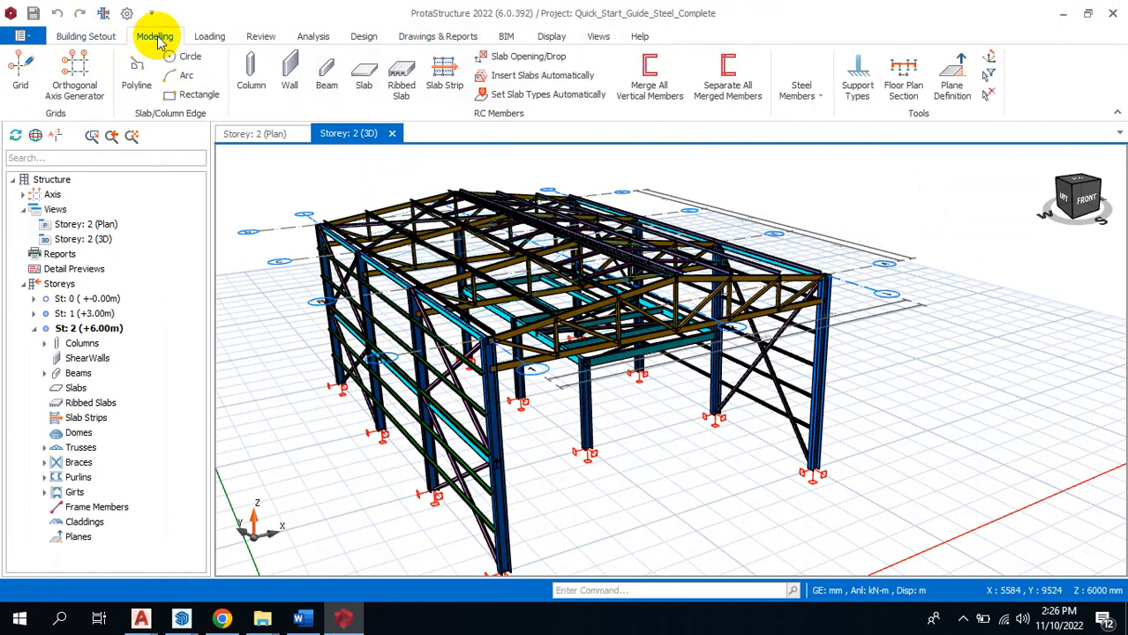
pyautogui.click(208, 37)
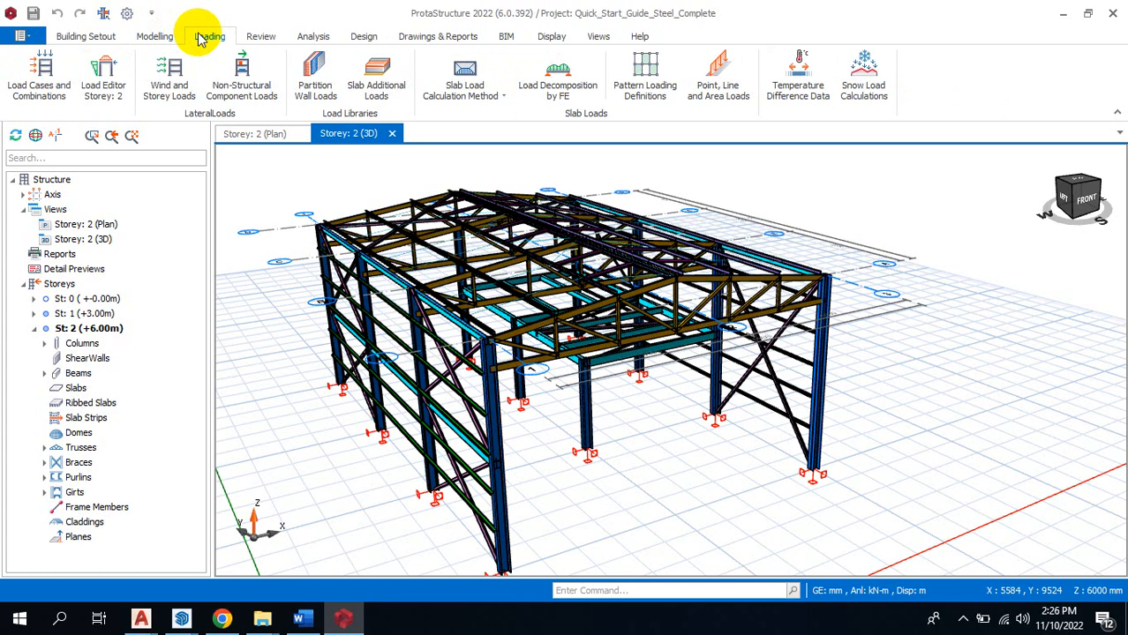
pyautogui.click(74, 36)
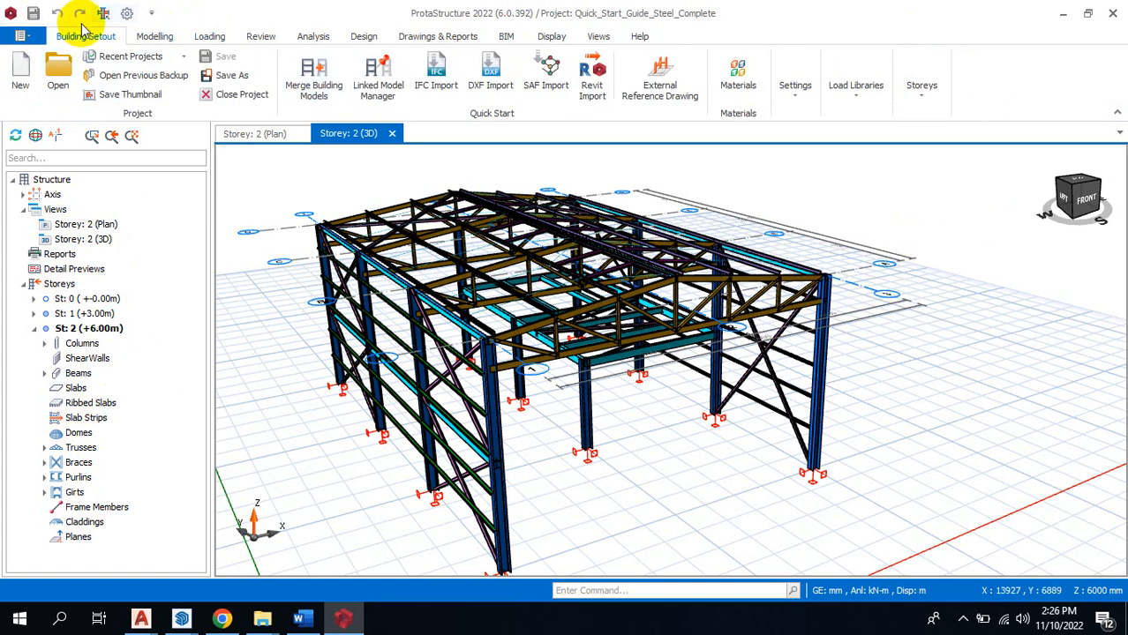
# Open the existing project Quick_Start_Guide_Concrete_Complete from the ProtaData2022 folder.
pyautogui.click(23, 37)
pyautogui.click(26, 38)
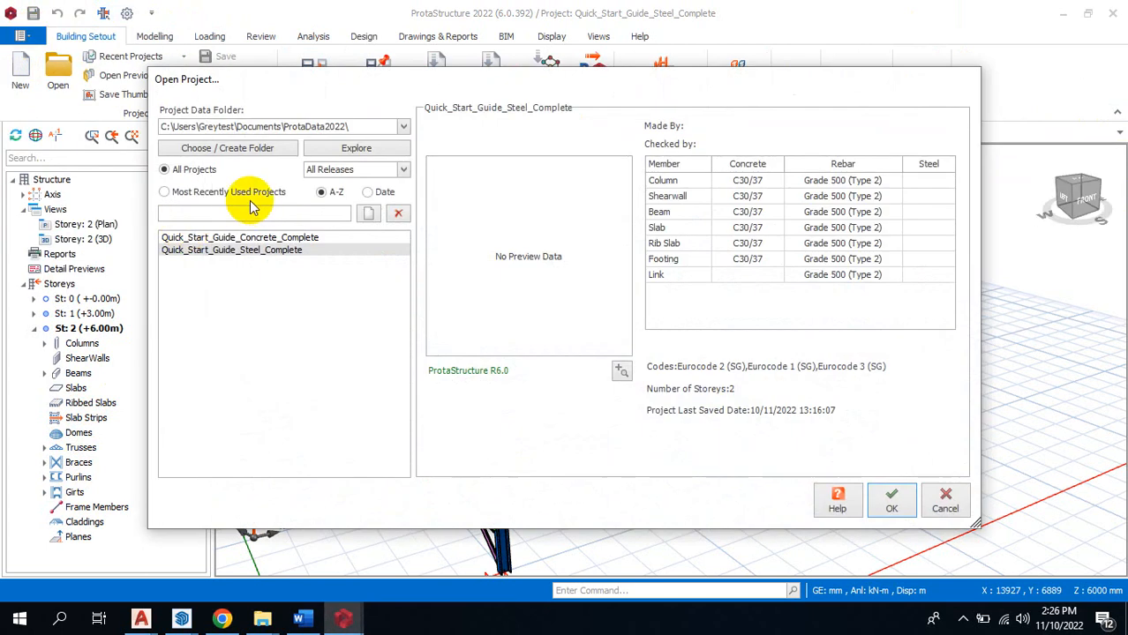
pyautogui.click(269, 237)
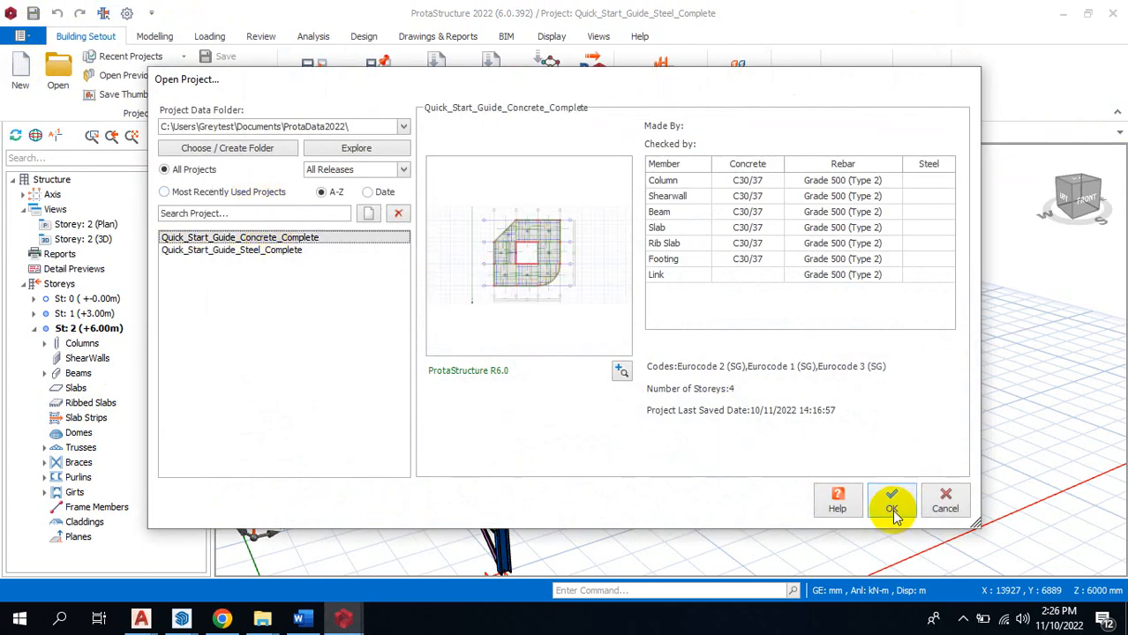
pyautogui.click(891, 508)
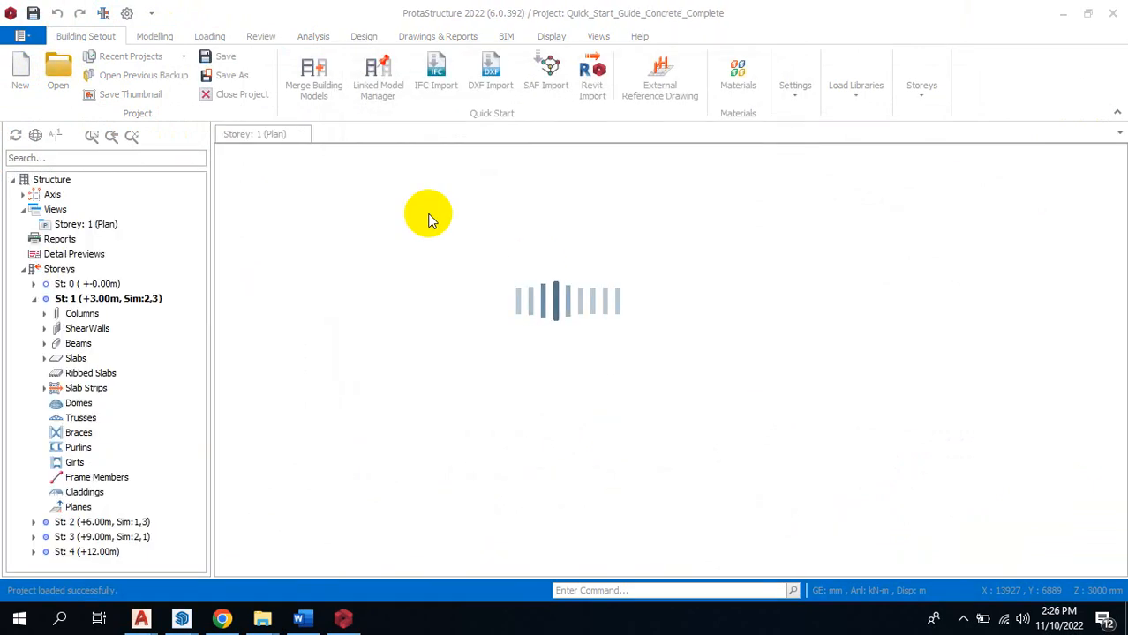
pyautogui.rightClick(430, 217)
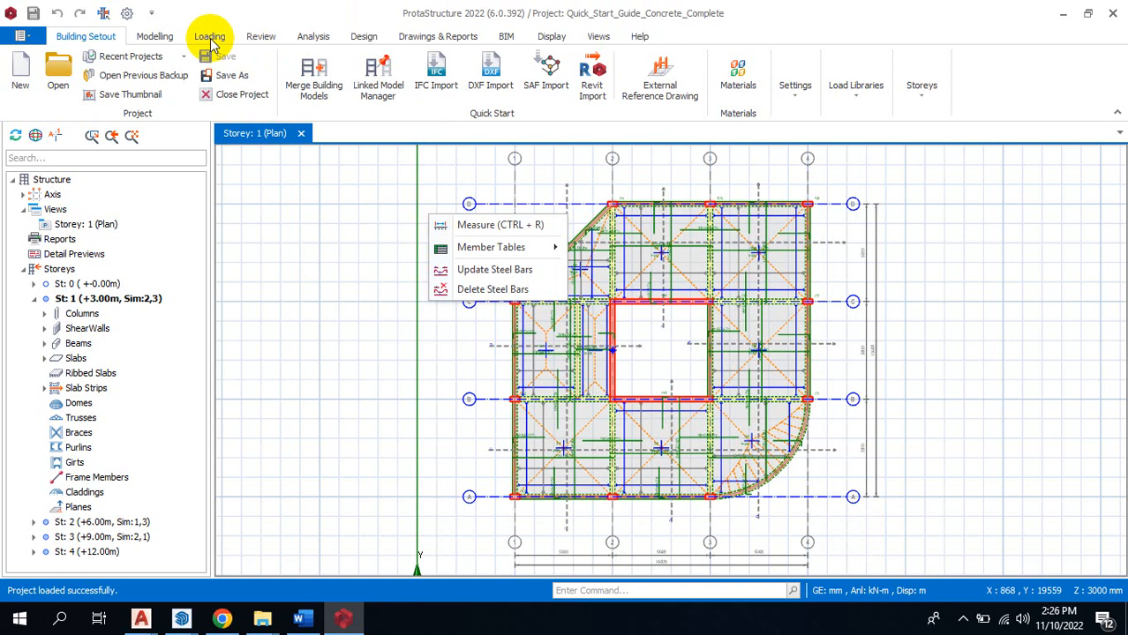
# Open Slab Analysis and Design, review the batch-mode slab strip reinforcement selection options and close them without running the design.
pyautogui.click(364, 36)
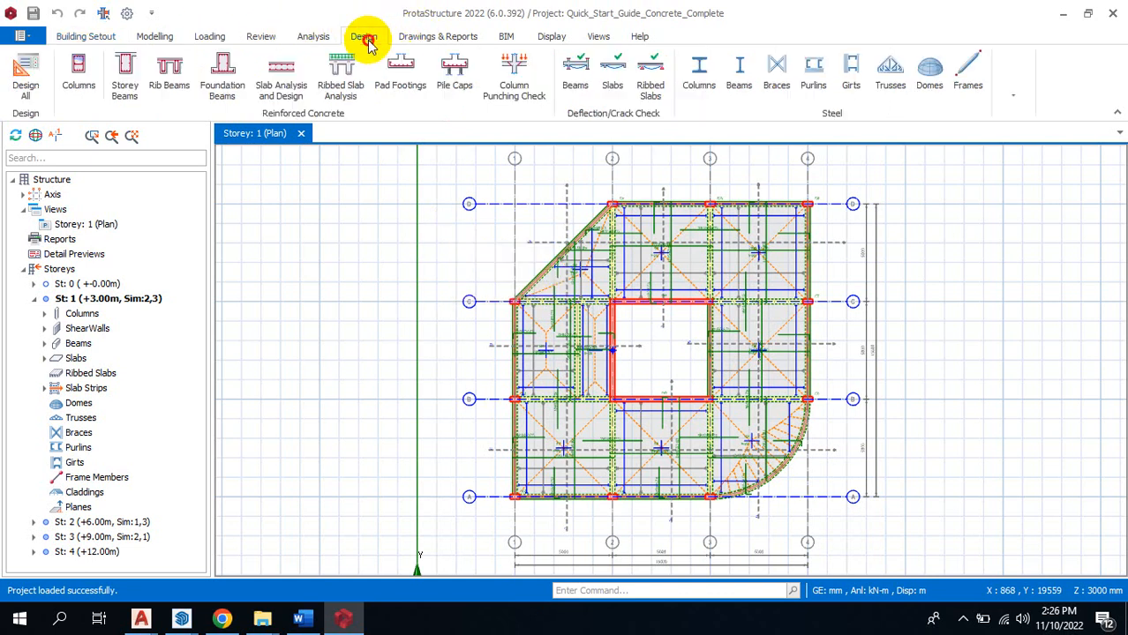
pyautogui.click(296, 92)
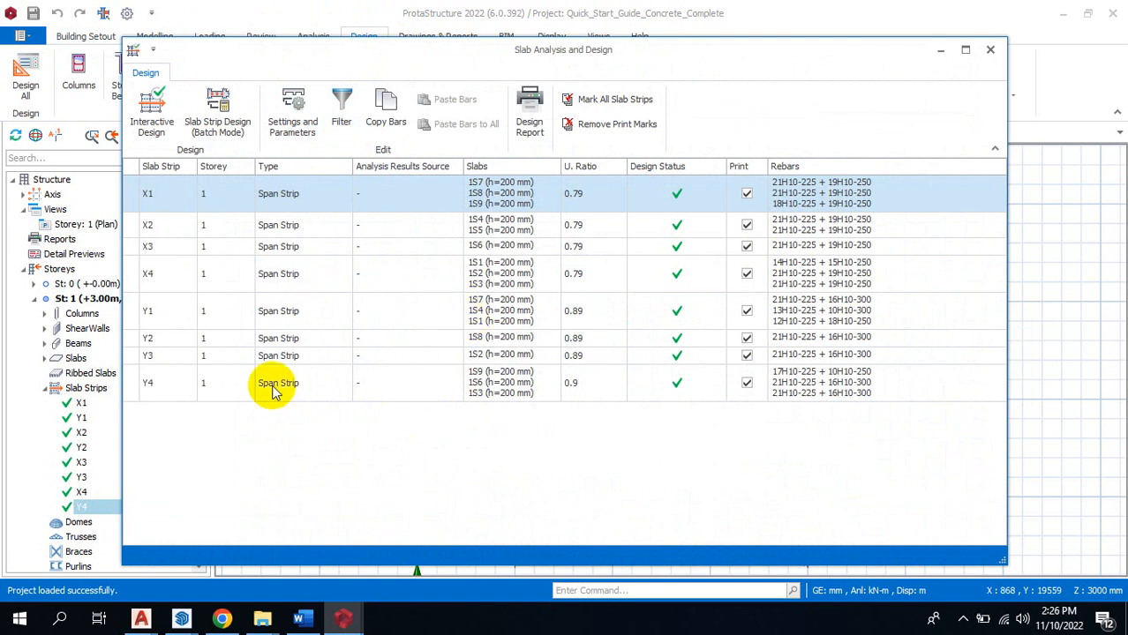
pyautogui.click(219, 131)
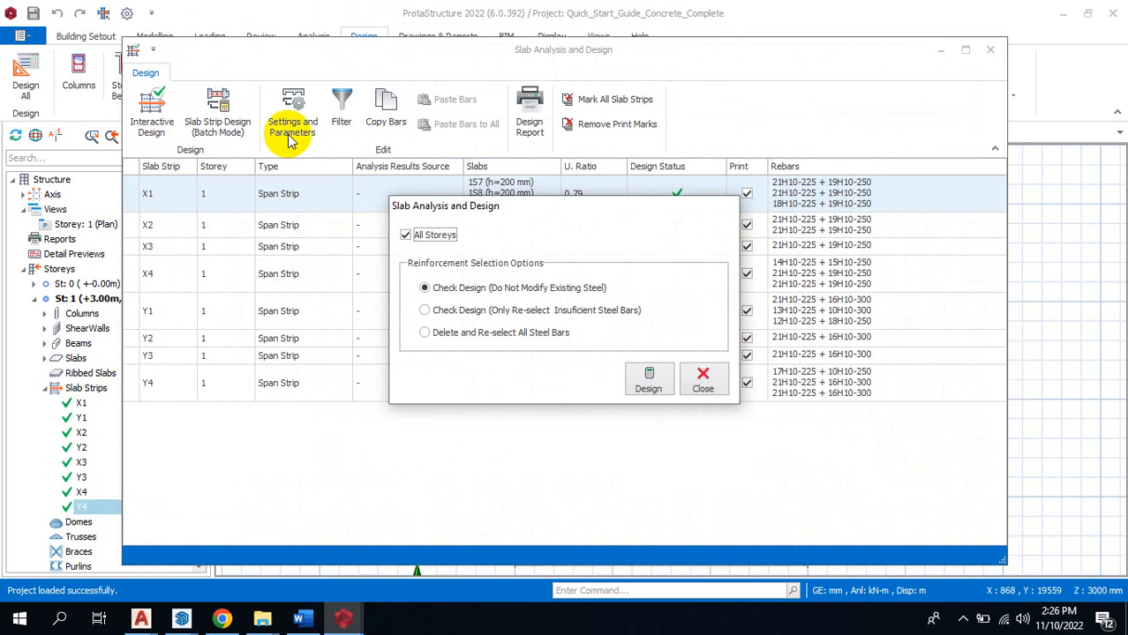
pyautogui.click(703, 380)
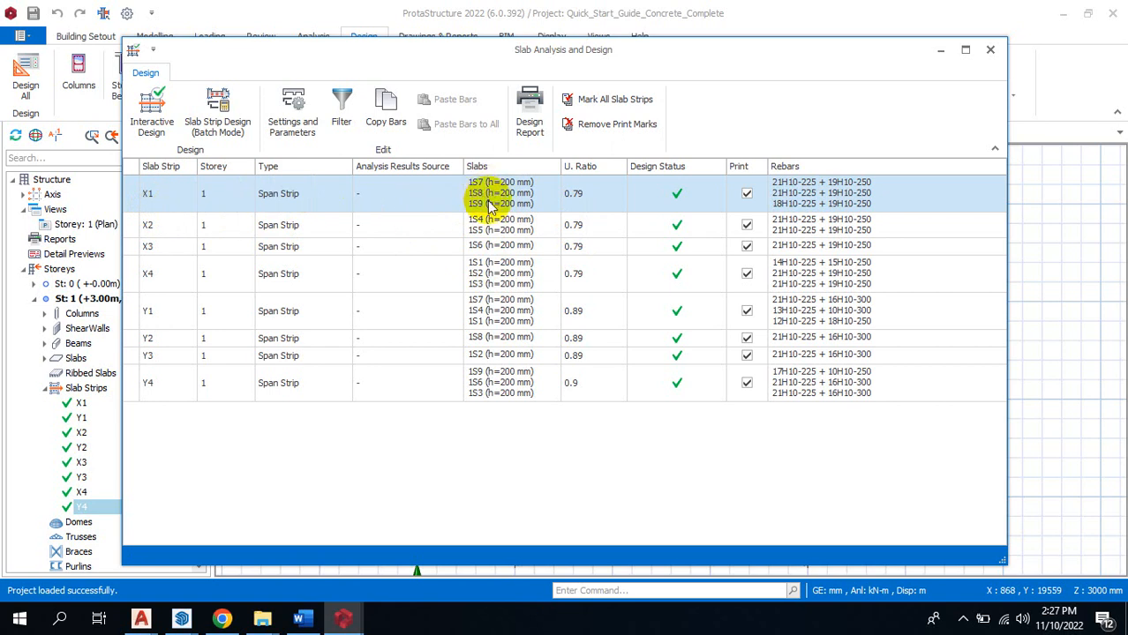
# Review the slabs, utilization ratios and rebars of the storey 1 slab strips in the X and Y directions.
pyautogui.click(233, 232)
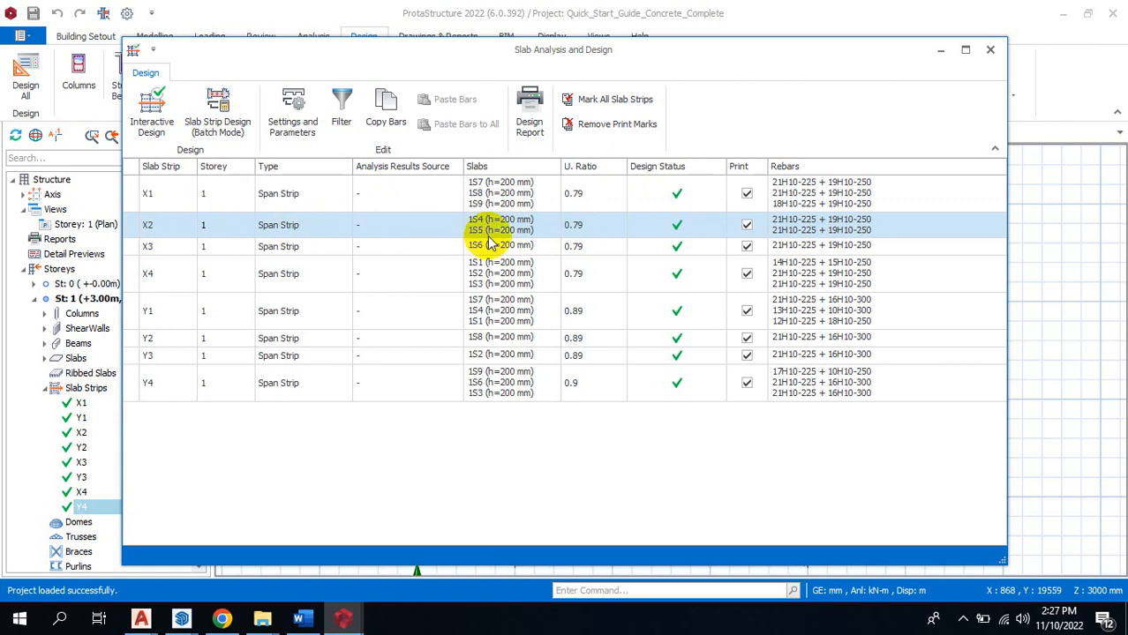
pyautogui.click(424, 247)
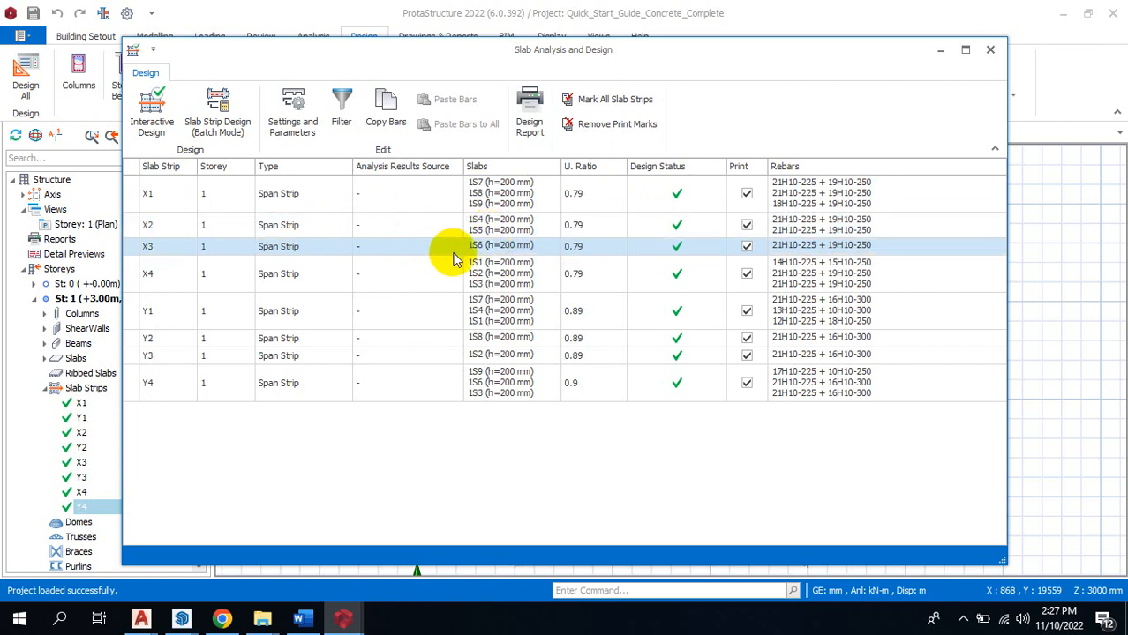
pyautogui.click(448, 279)
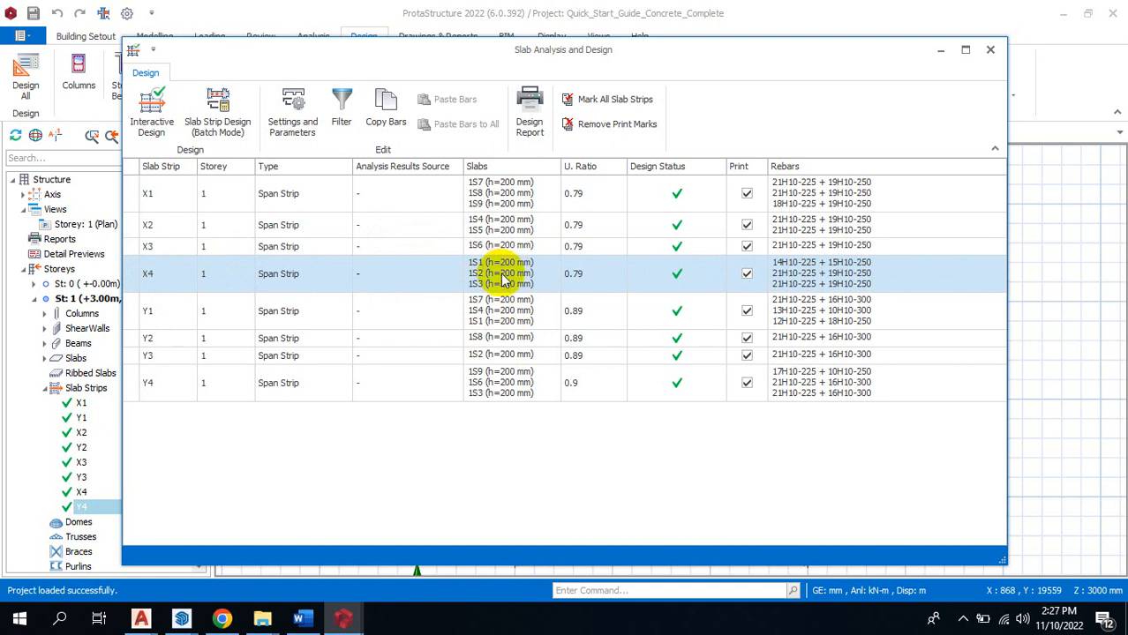
pyautogui.click(481, 226)
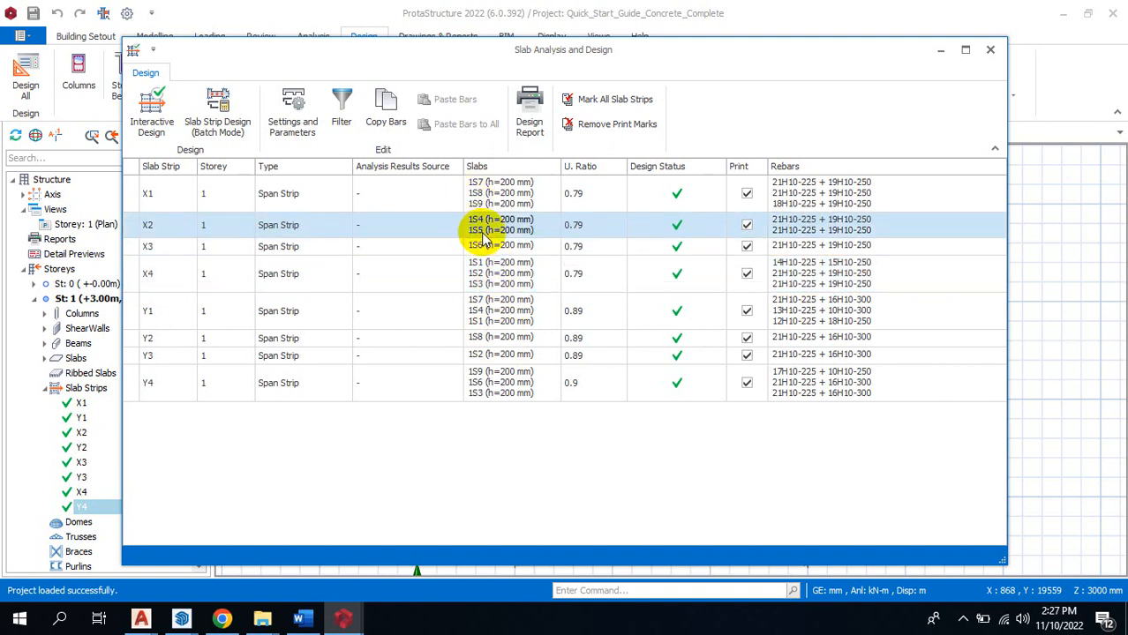
pyautogui.click(476, 313)
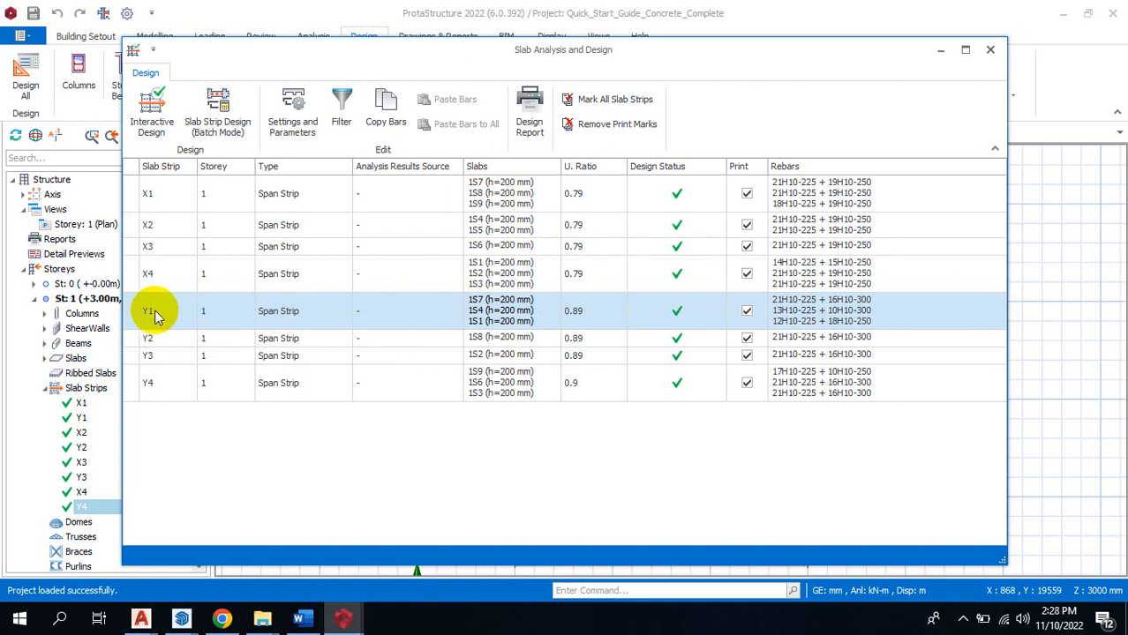
pyautogui.click(178, 358)
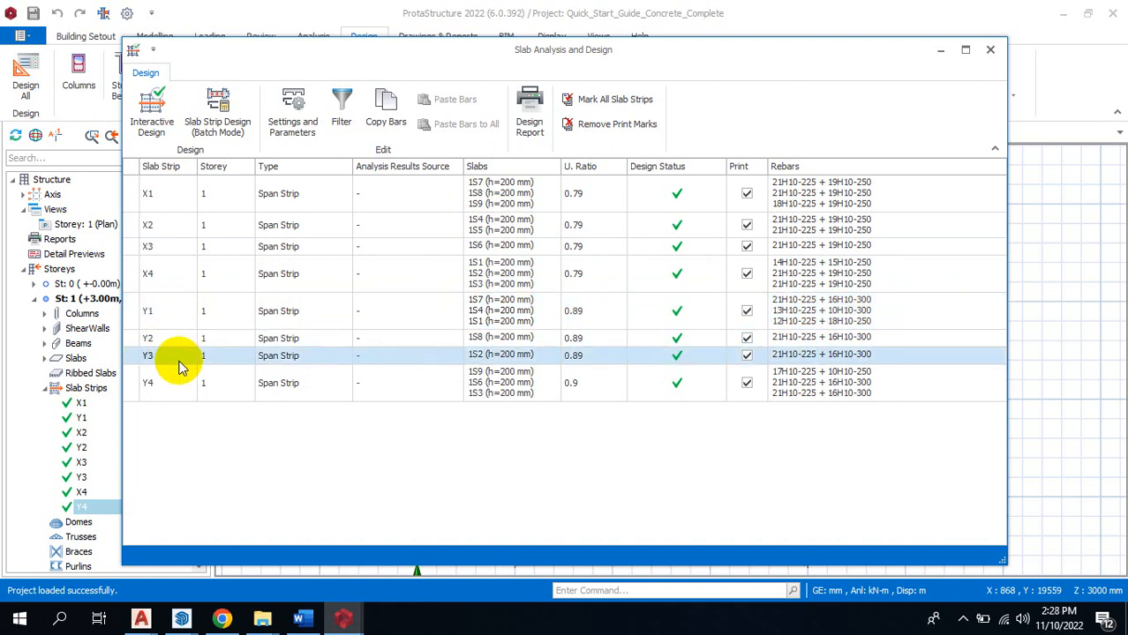
pyautogui.click(175, 383)
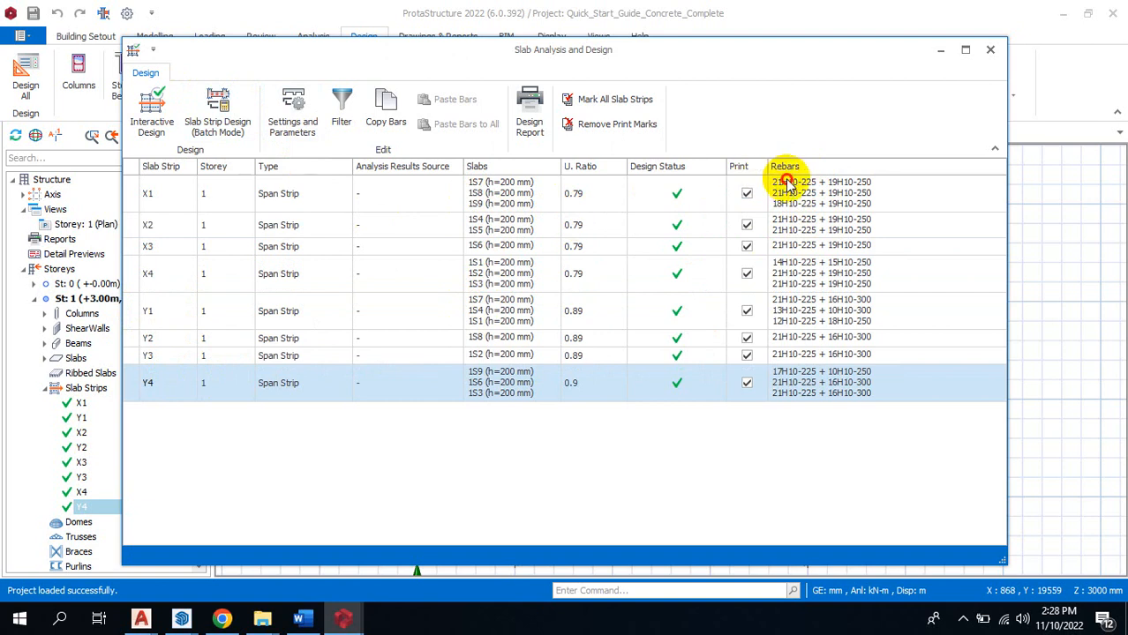
pyautogui.click(784, 182)
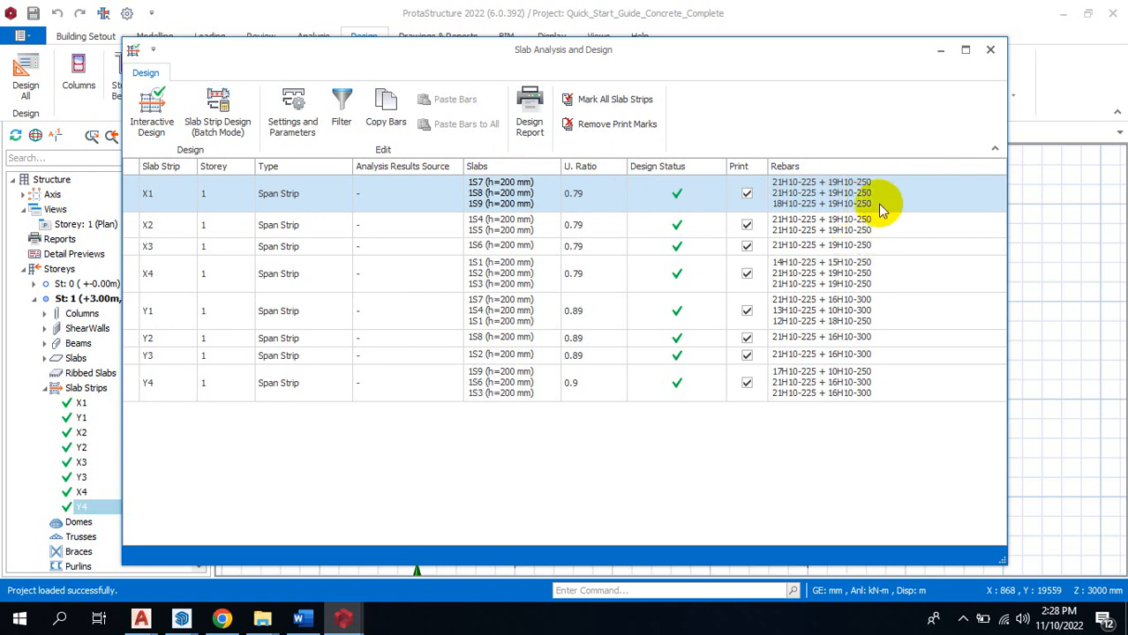
# Review the X3 and X4 strip rebars and the batch-mode reinforcement selection options, then close Slab Analysis and Design without running the design.
pyautogui.click(852, 248)
pyautogui.click(848, 269)
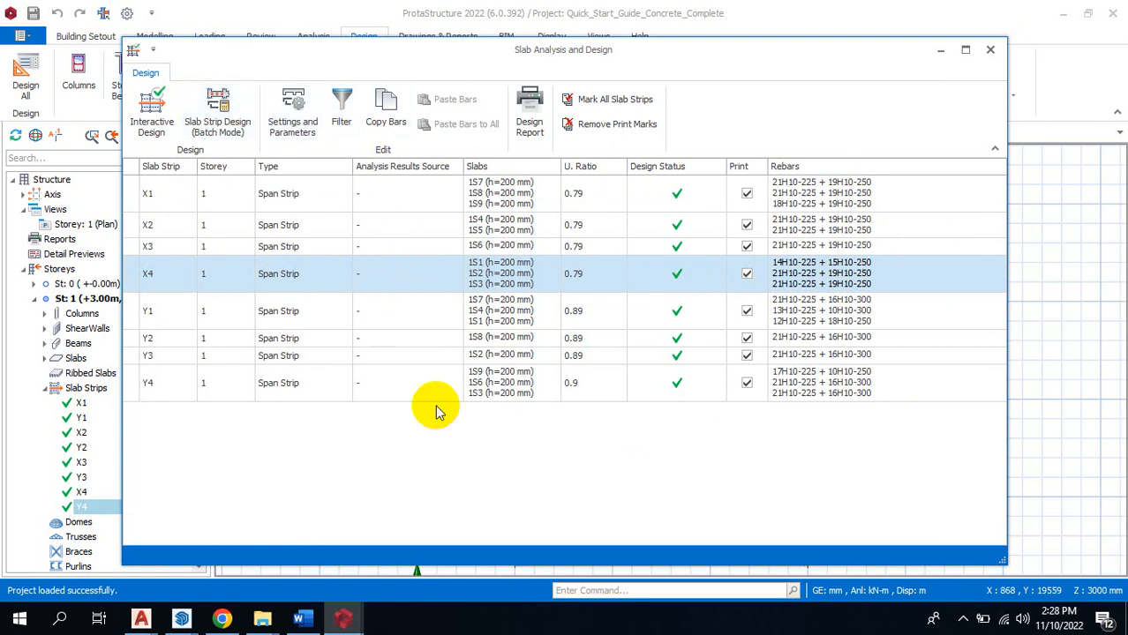
pyautogui.click(217, 113)
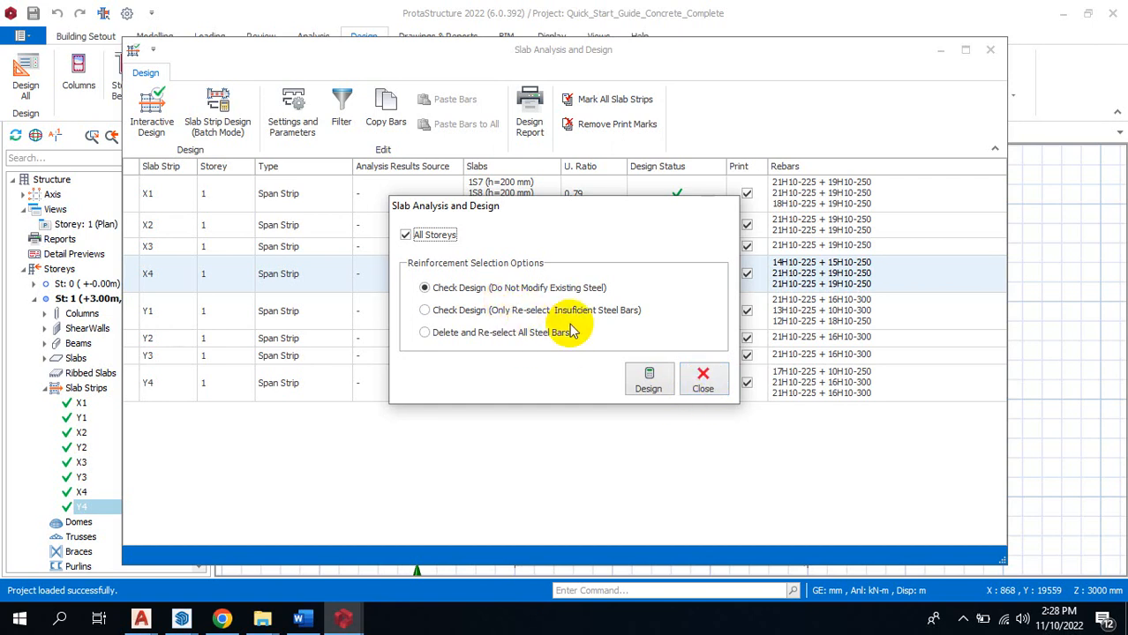
pyautogui.click(700, 379)
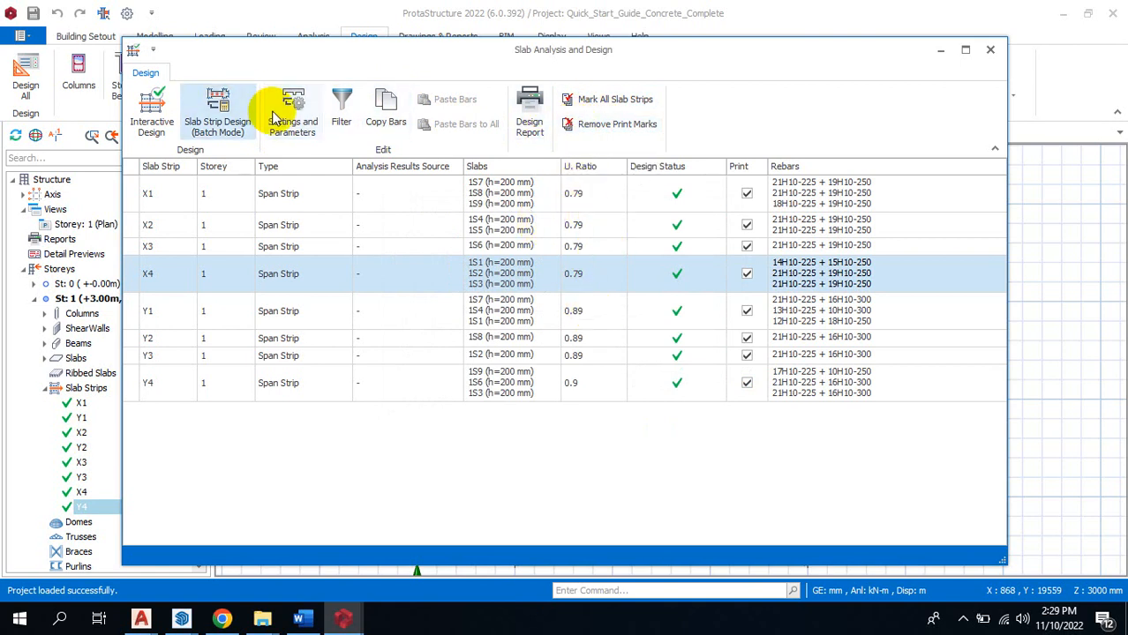
pyautogui.click(991, 53)
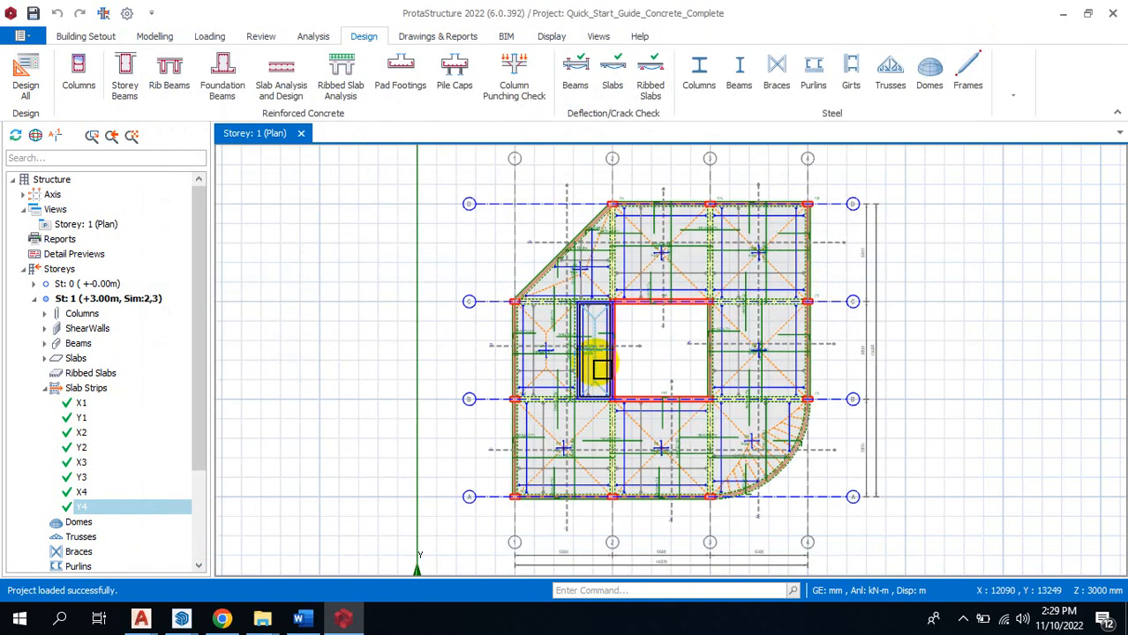
# Create a 3D rebar model view, open the 3D physical view of the concrete building and inspect it from the front.
pyautogui.moveTo(627, 221)
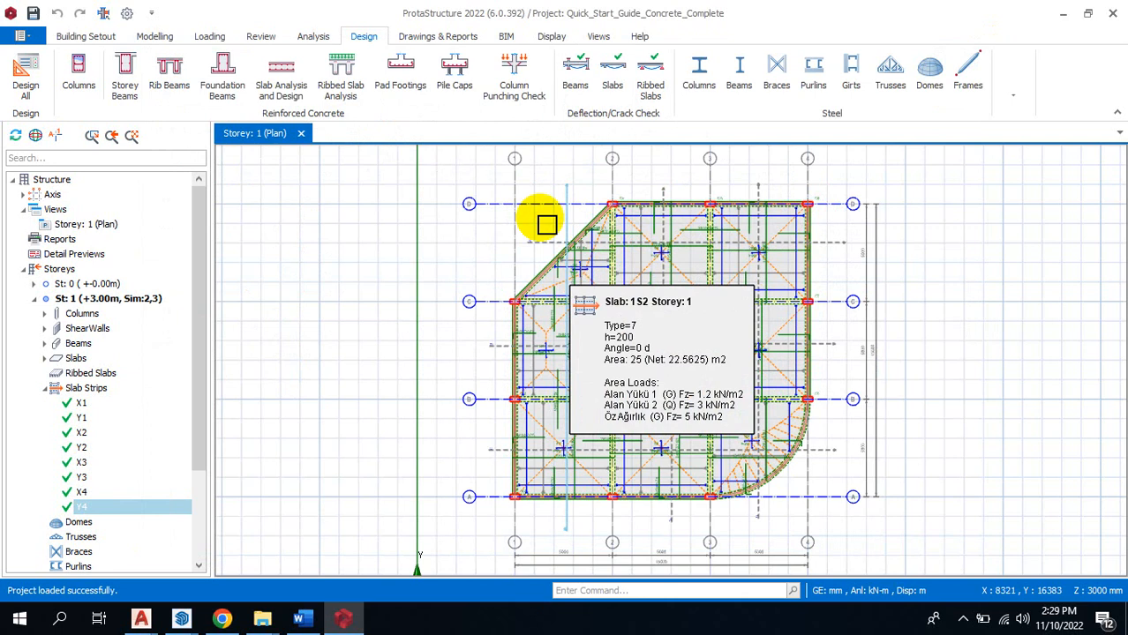
pyautogui.click(601, 38)
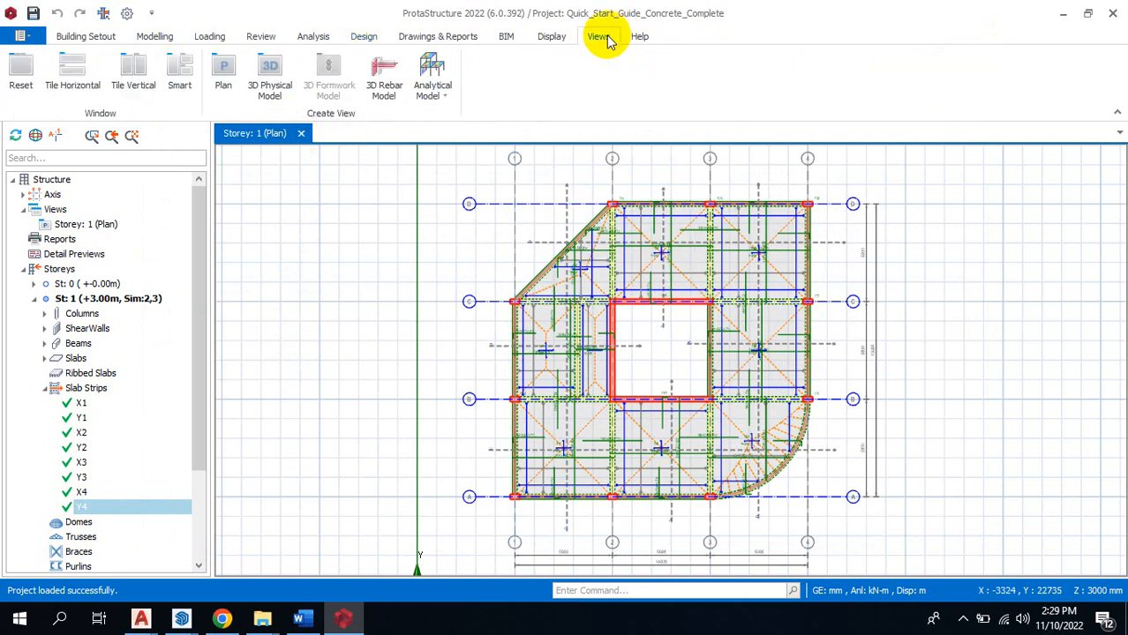
pyautogui.click(397, 71)
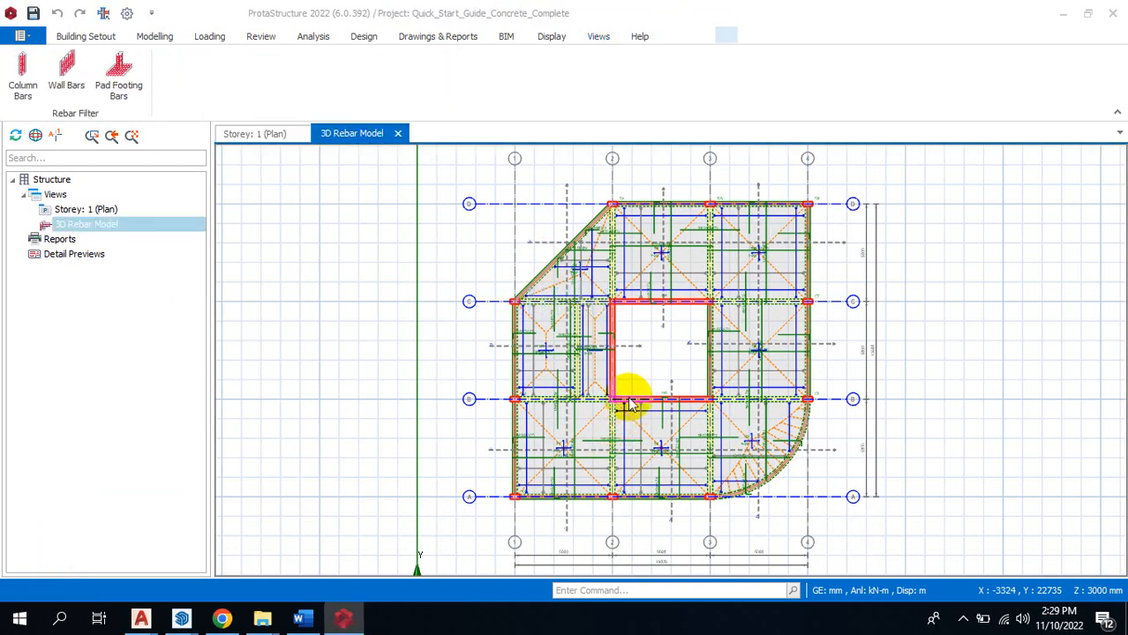
pyautogui.click(274, 137)
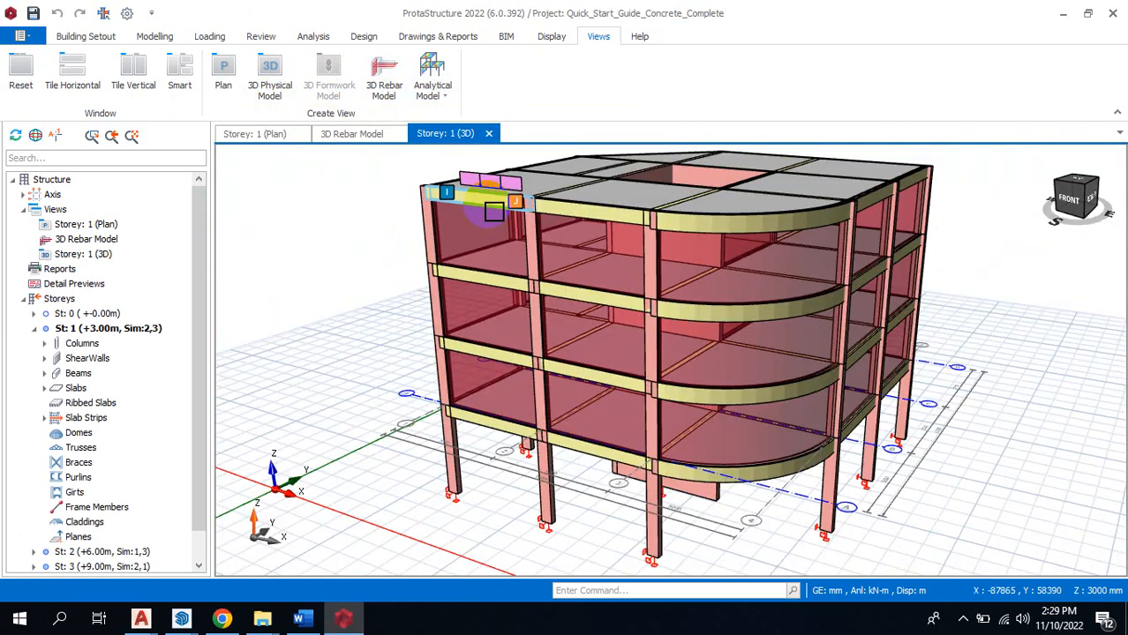
pyautogui.scroll(-2, 410, 255)
pyautogui.moveTo(354, 260); pyautogui.dragTo(440, 251, button='middle')
pyautogui.scroll(2, 419, 240)
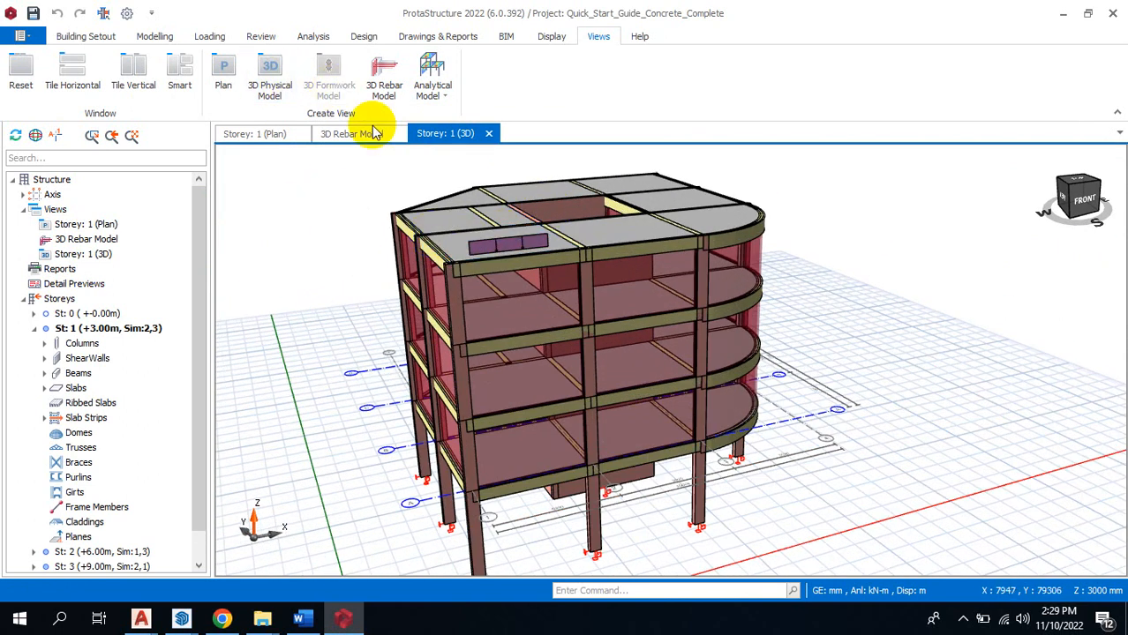
pyautogui.scroll(-2, 408, 209)
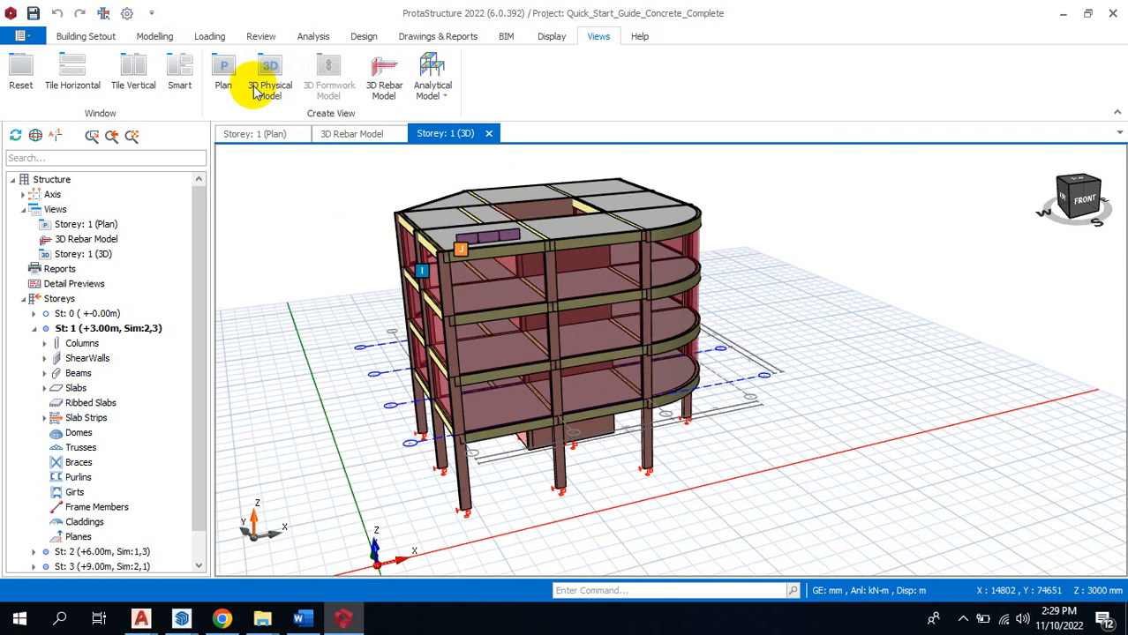
pyautogui.click(87, 36)
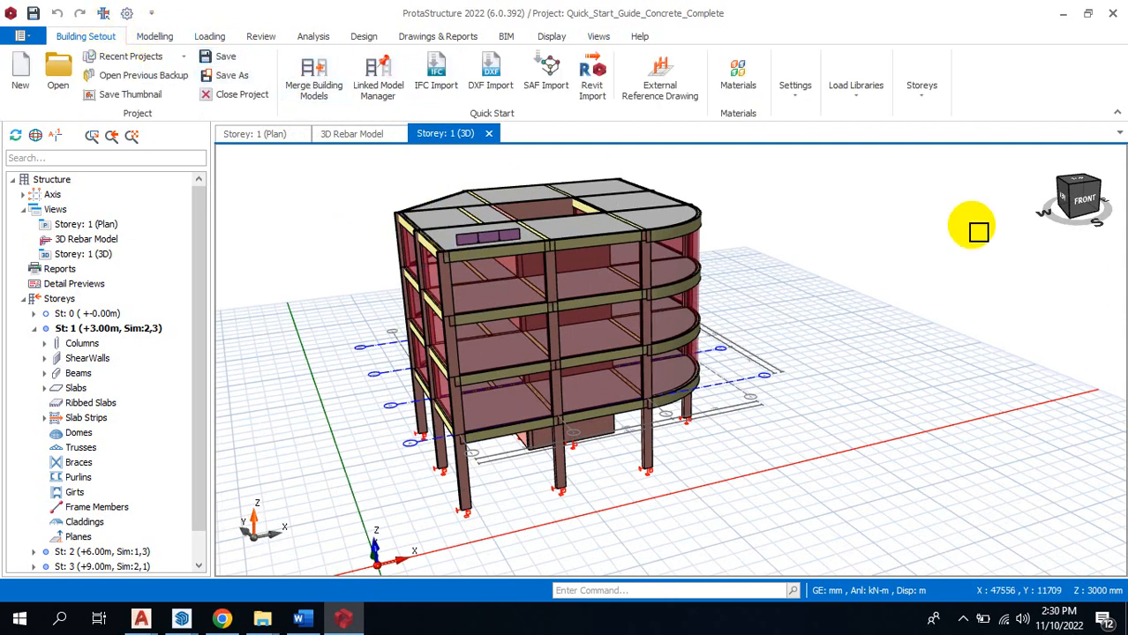
pyautogui.click(857, 96)
pyautogui.click(798, 95)
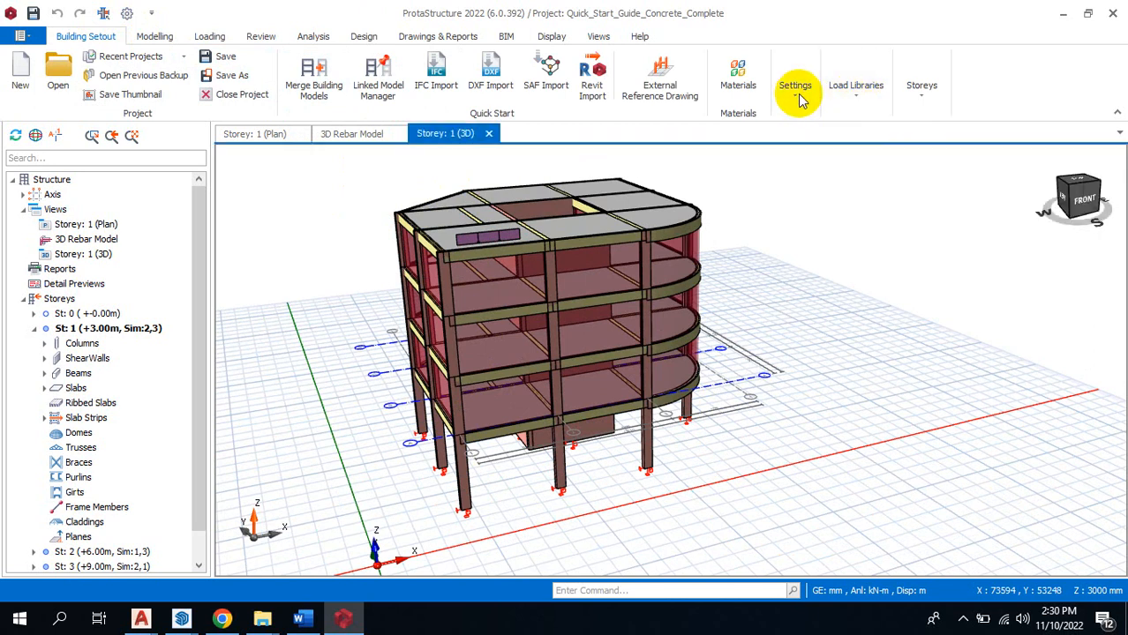
pyautogui.click(799, 97)
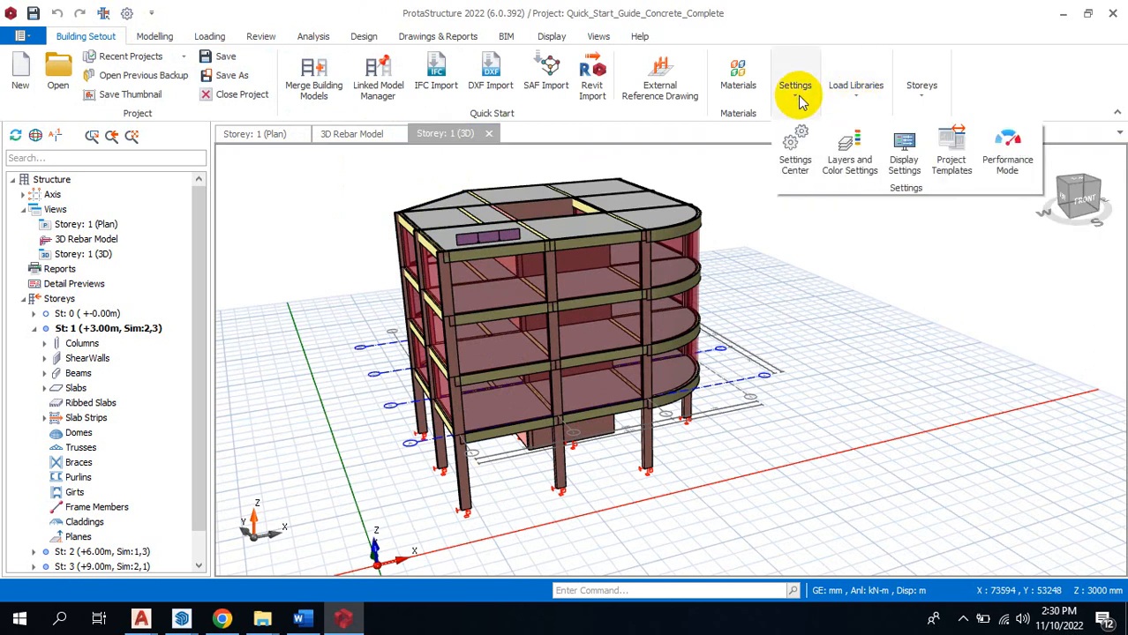
pyautogui.click(923, 95)
pyautogui.click(924, 97)
pyautogui.click(923, 97)
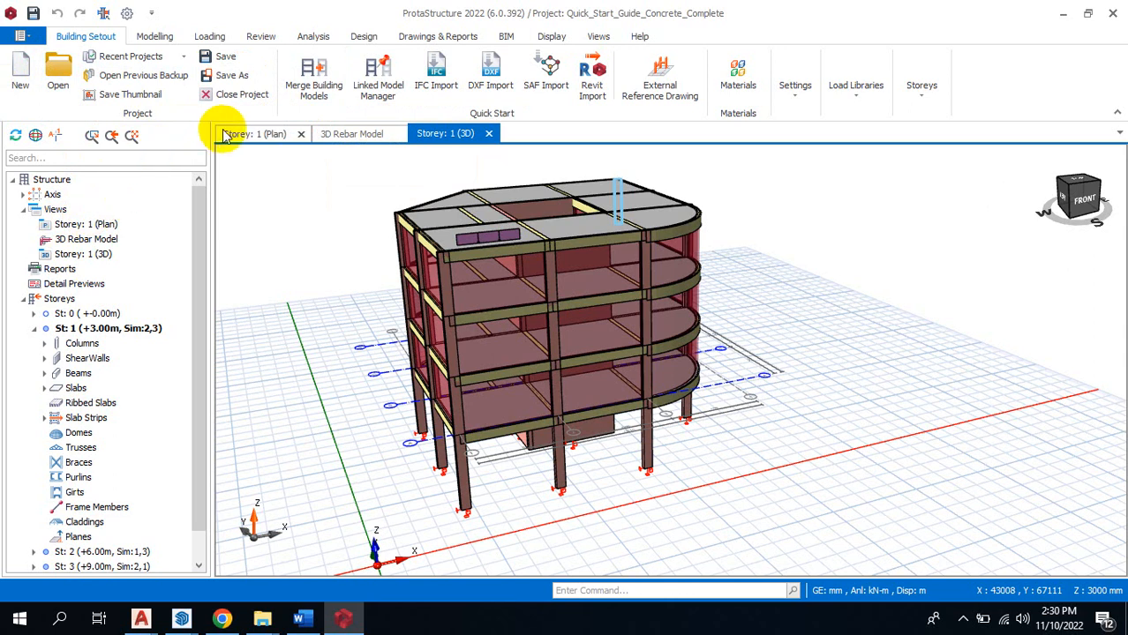
pyautogui.click(133, 92)
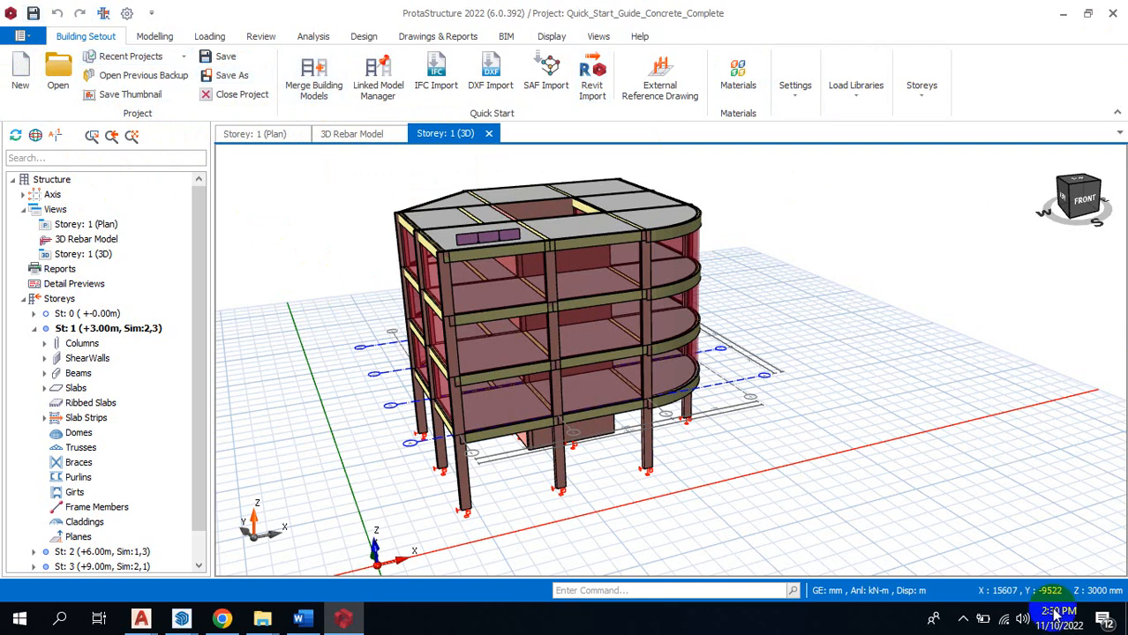
pyautogui.click(962, 622)
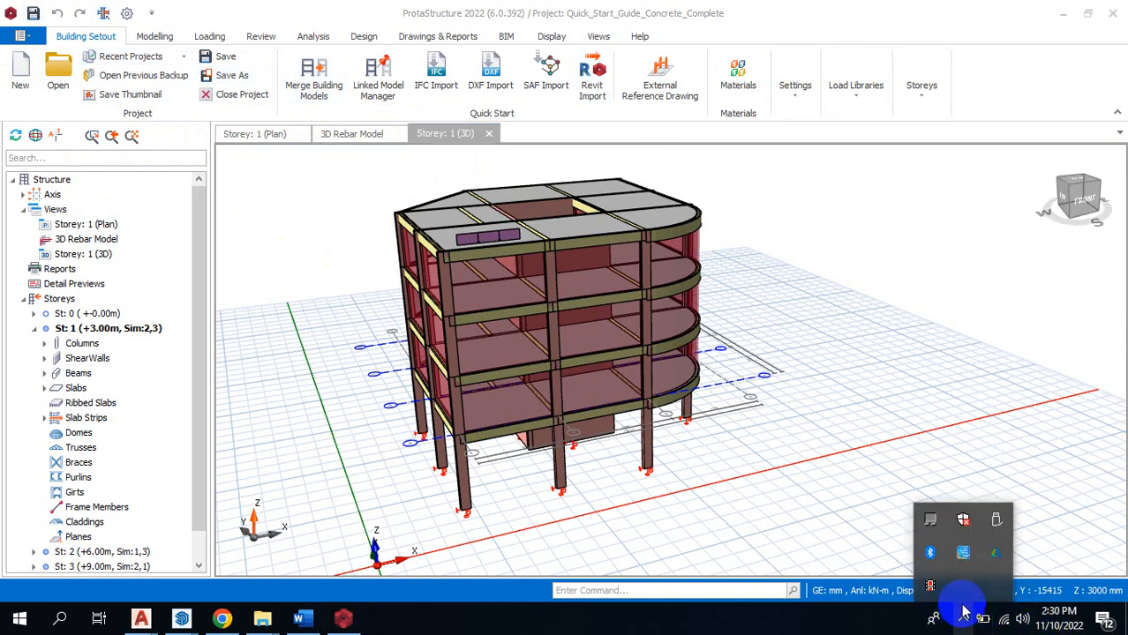